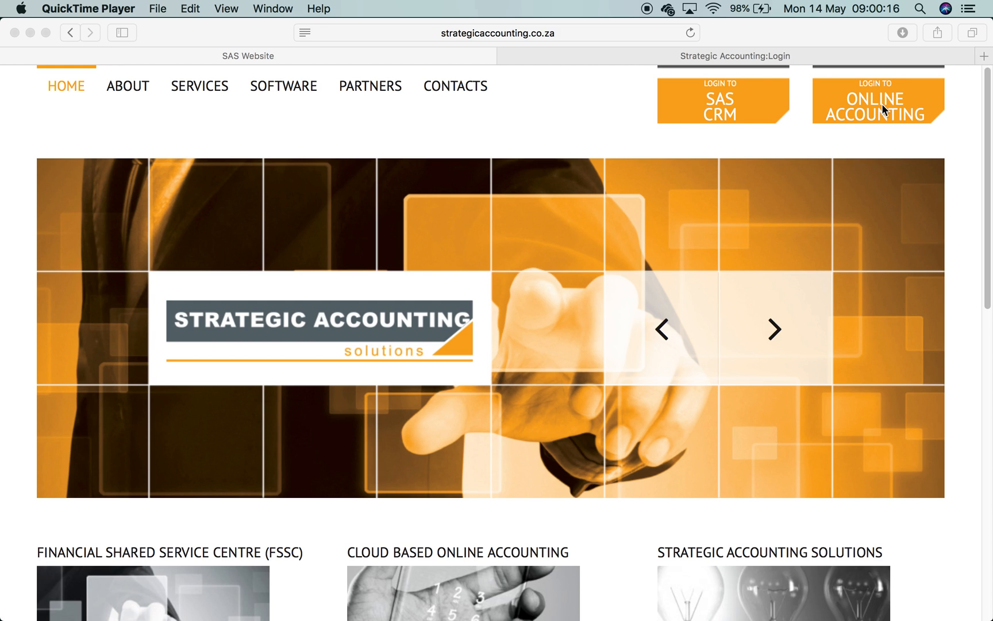
# Open the online accounting login page, sign in with the account e-mail and password, and decline to save the password.
pyautogui.click(869, 148)
pyautogui.click(755, 56)
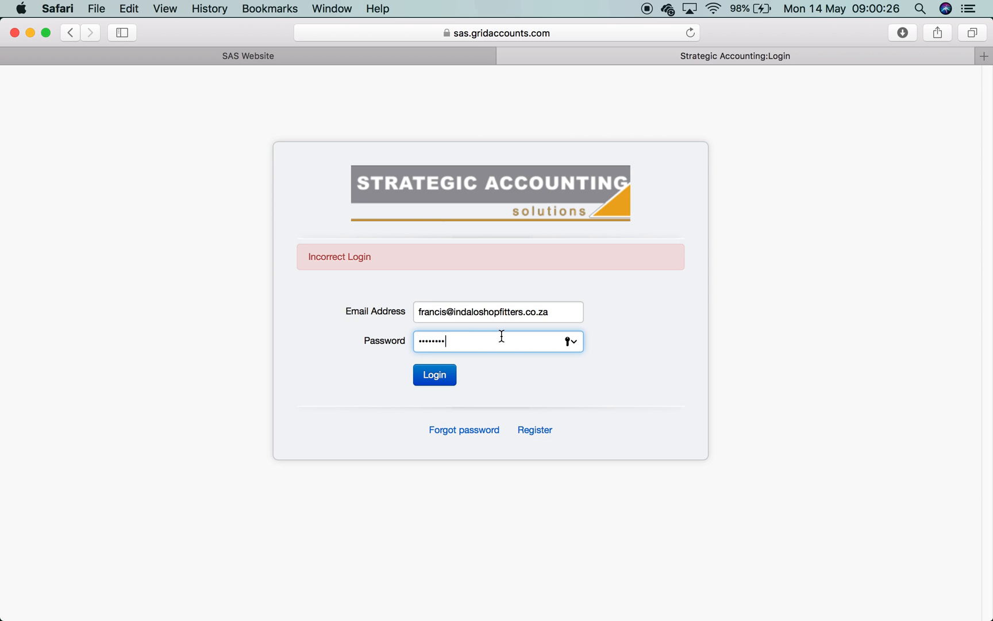
pyautogui.click(437, 378)
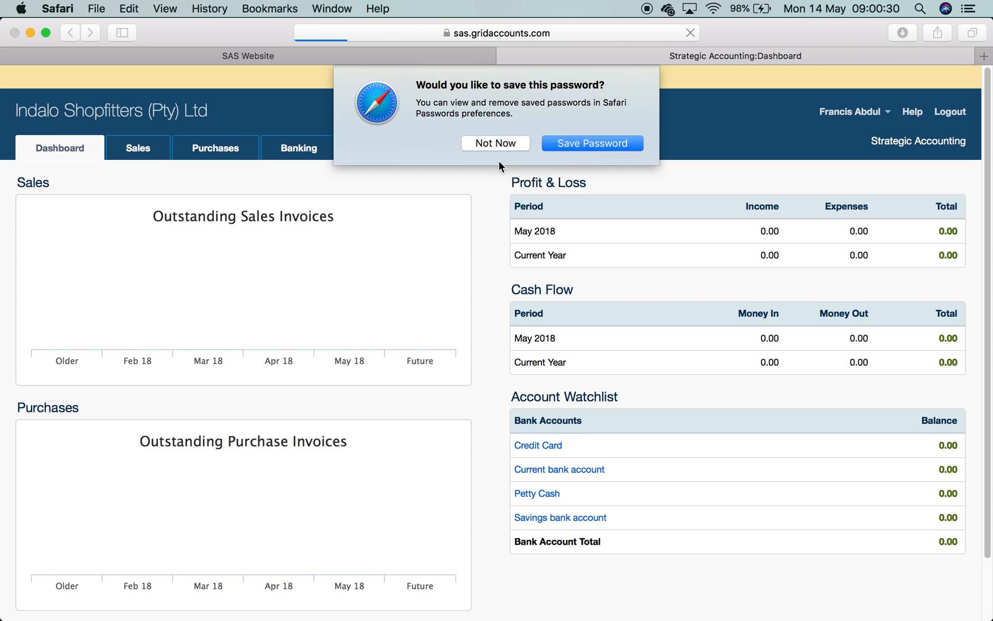
pyautogui.click(507, 141)
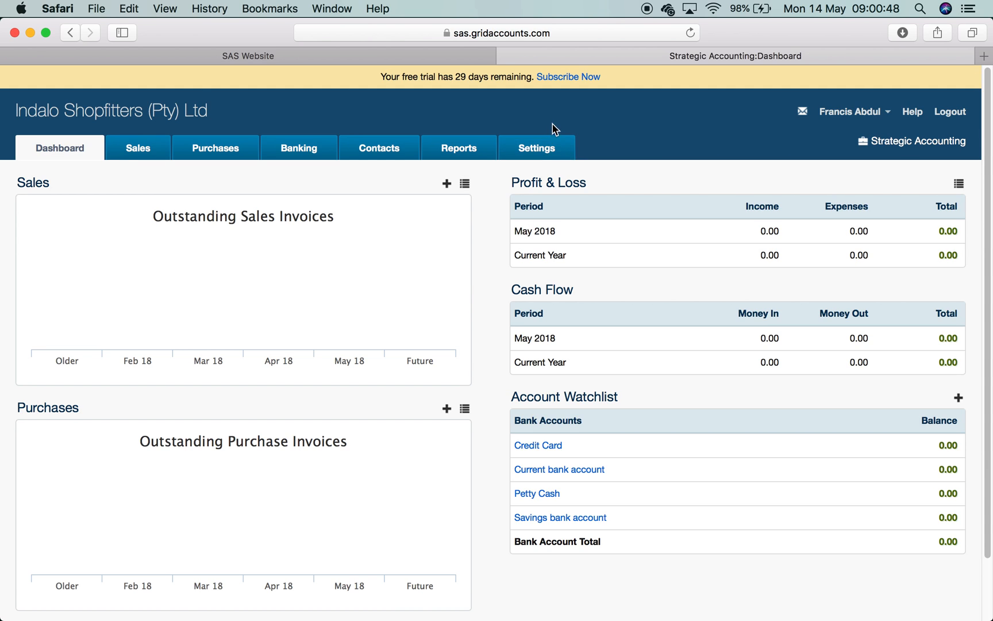
# Open the organisation's settings and review the available sections, from Organisation Settings to Integrations.
pyautogui.click(544, 150)
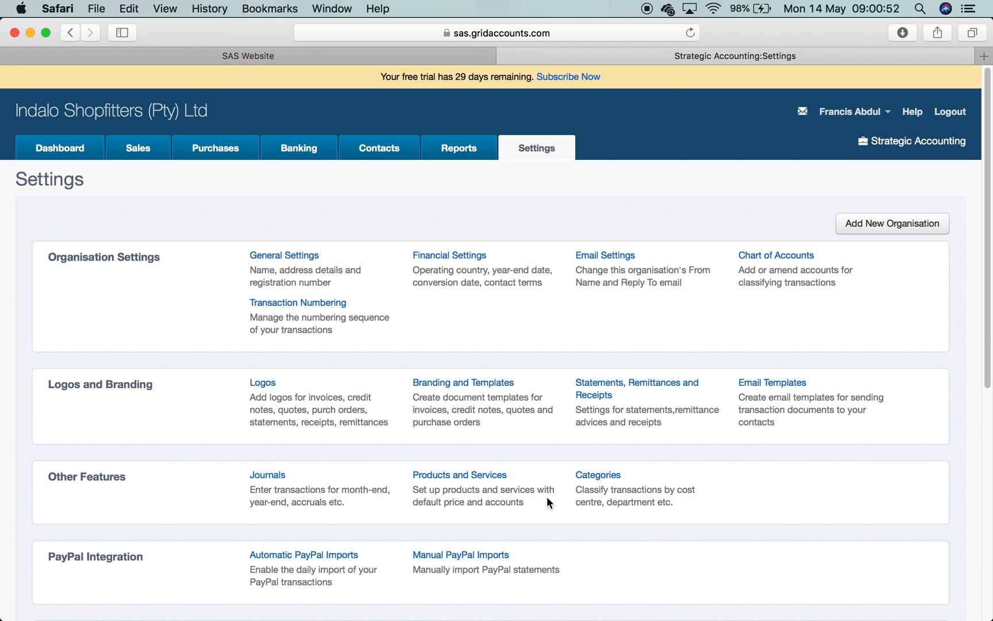
pyautogui.scroll(-10, 547, 498)
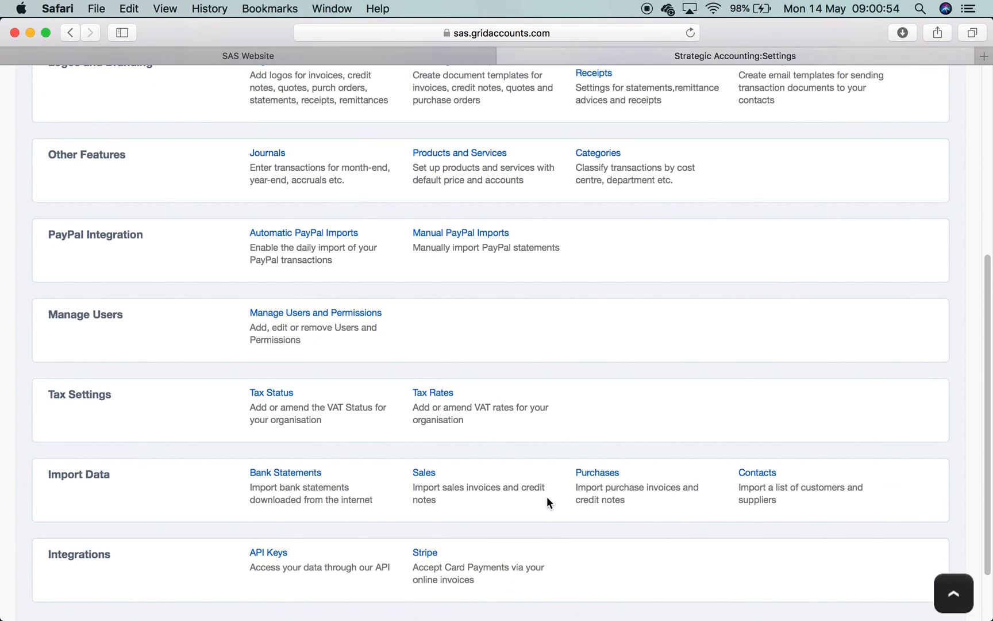
pyautogui.scroll(8, 545, 496)
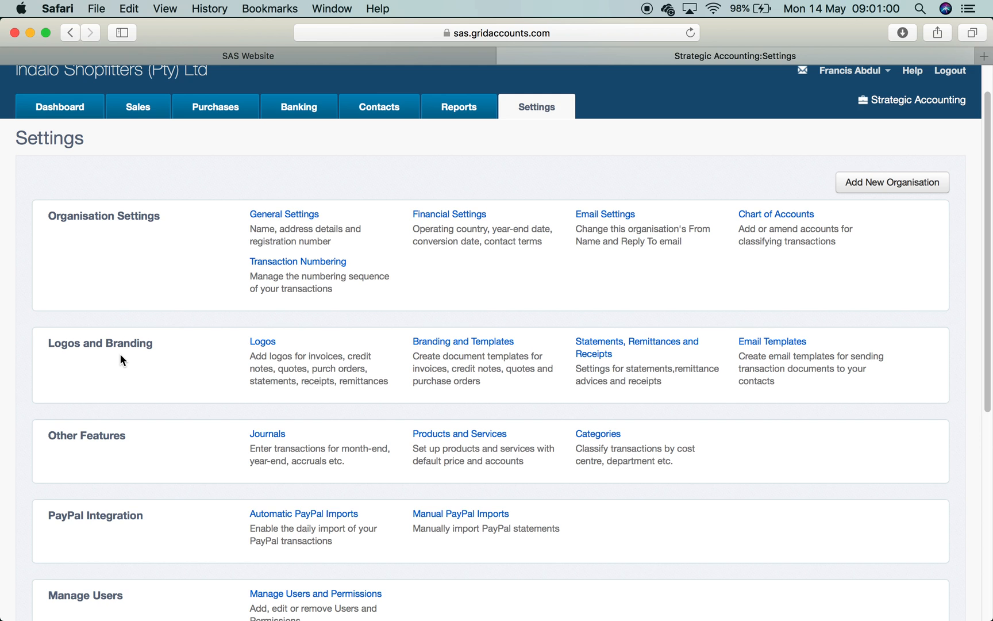
pyautogui.scroll(-3, 120, 354)
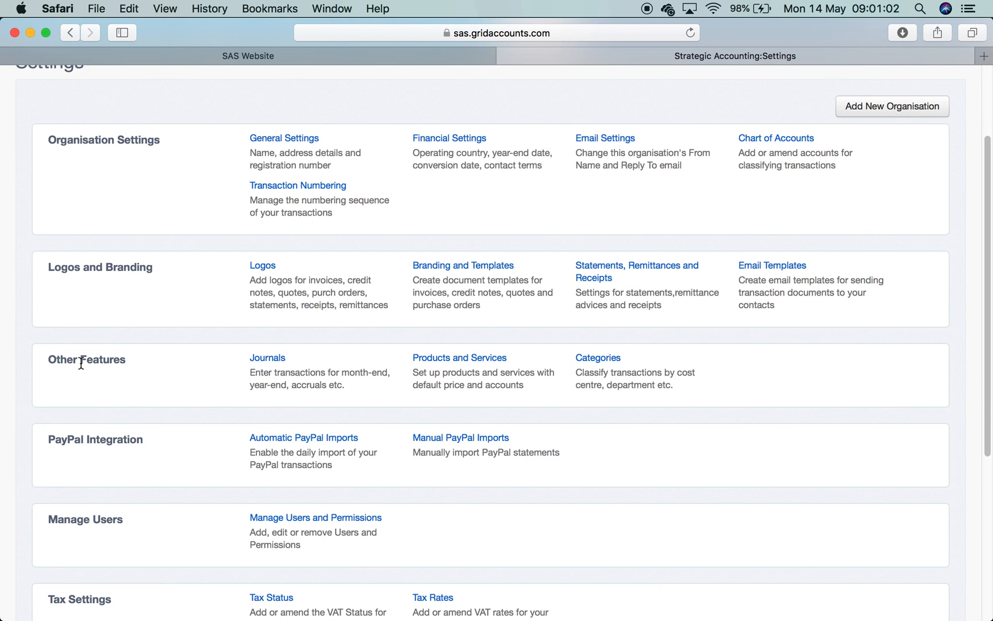
pyautogui.scroll(-3, 81, 363)
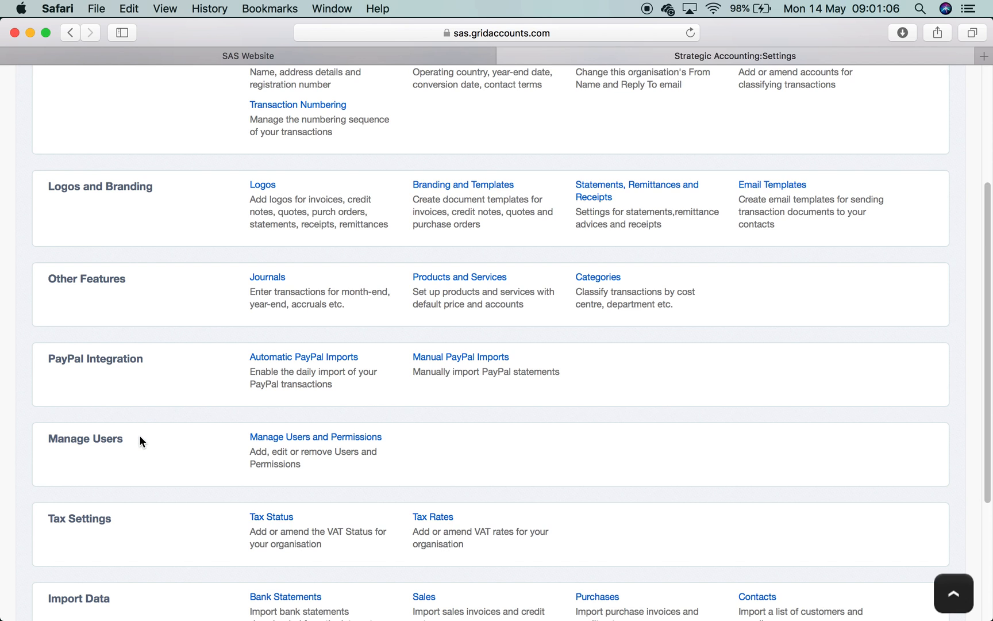
pyautogui.scroll(-5, 140, 435)
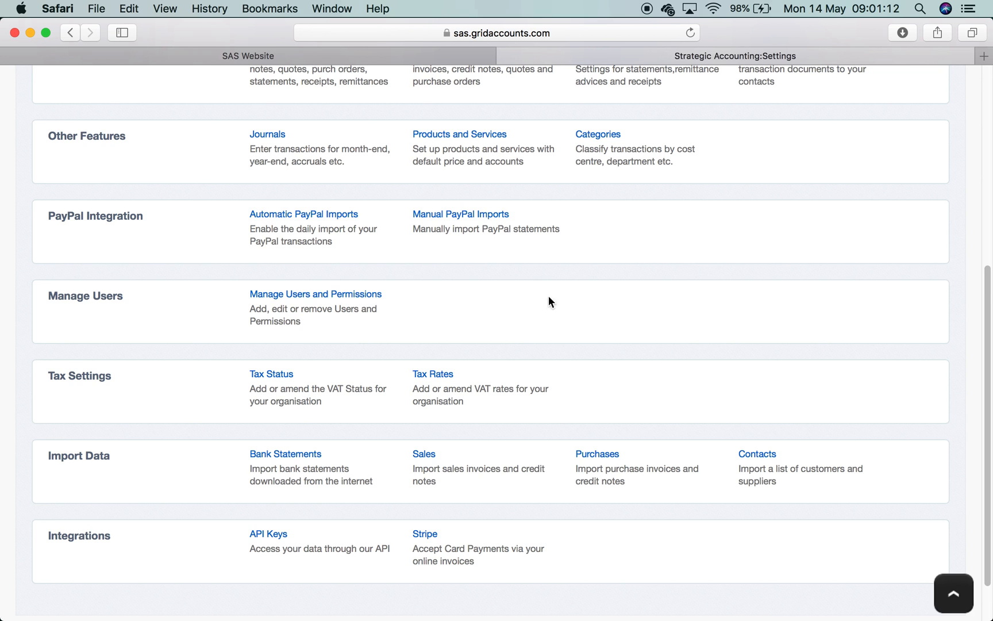
pyautogui.scroll(10, 591, 266)
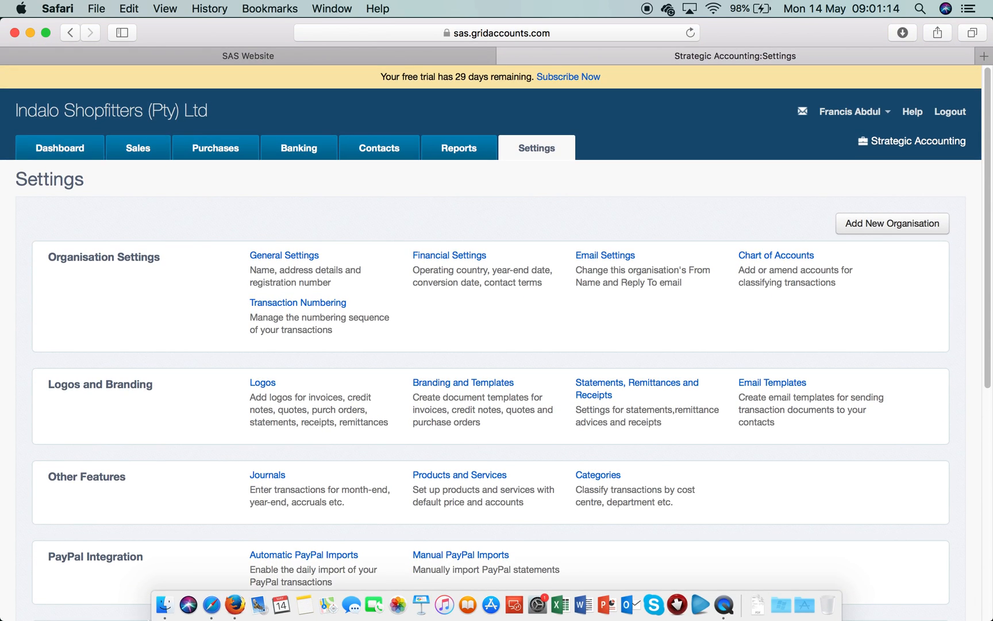
# Switch to Firefox and read the Invoice Brands and Templates help article.
pyautogui.click(235, 605)
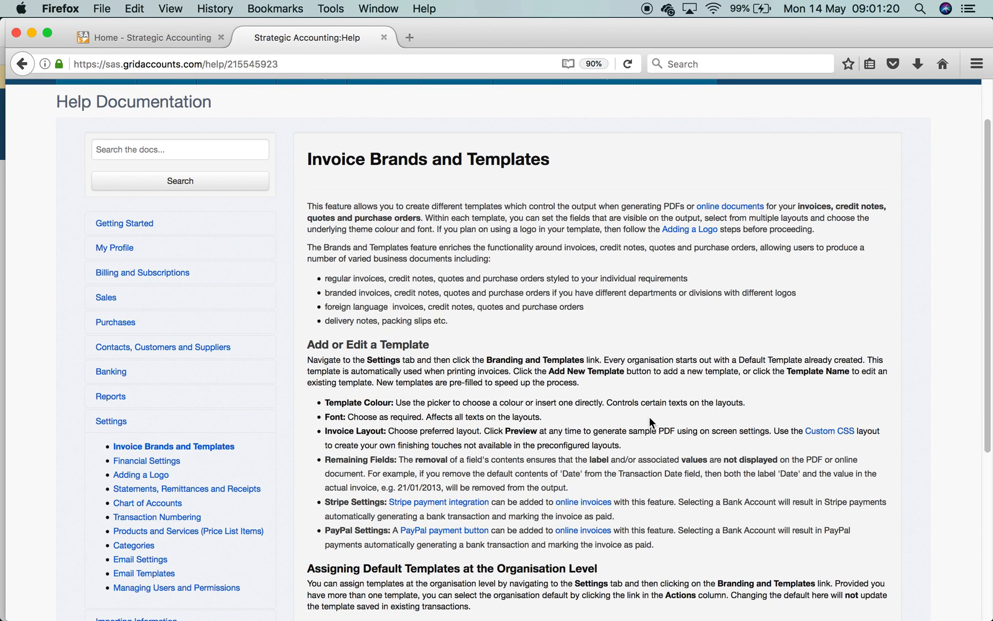
pyautogui.scroll(-3, 650, 420)
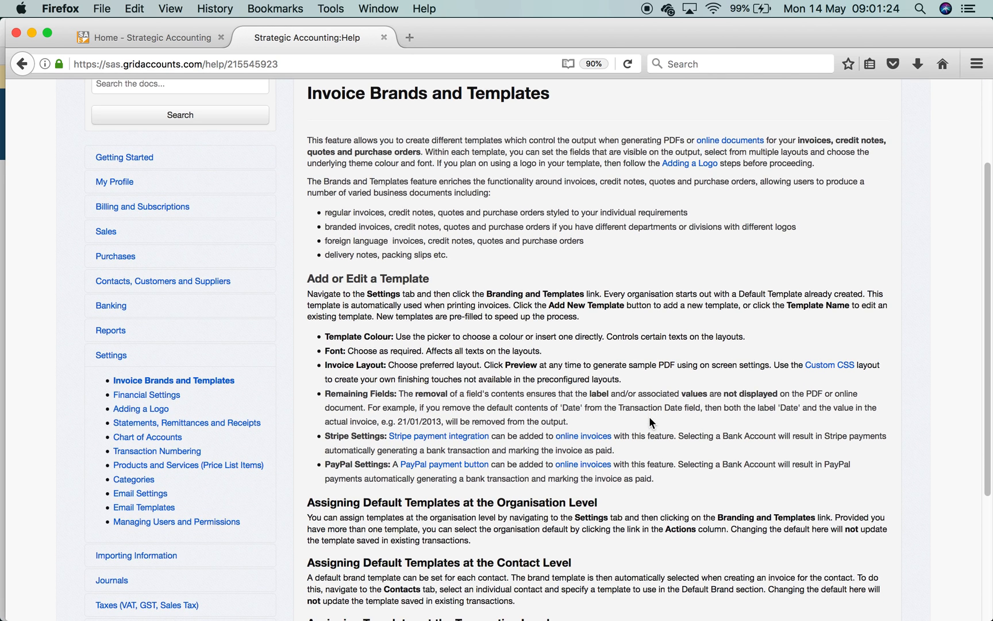
pyautogui.scroll(5, 648, 416)
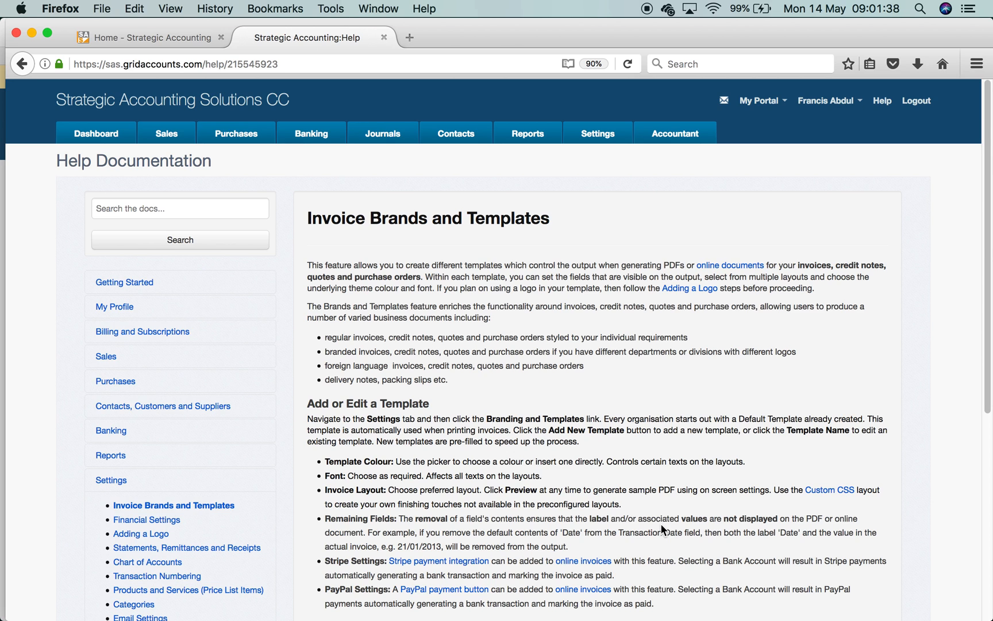
pyautogui.scroll(-2, 660, 523)
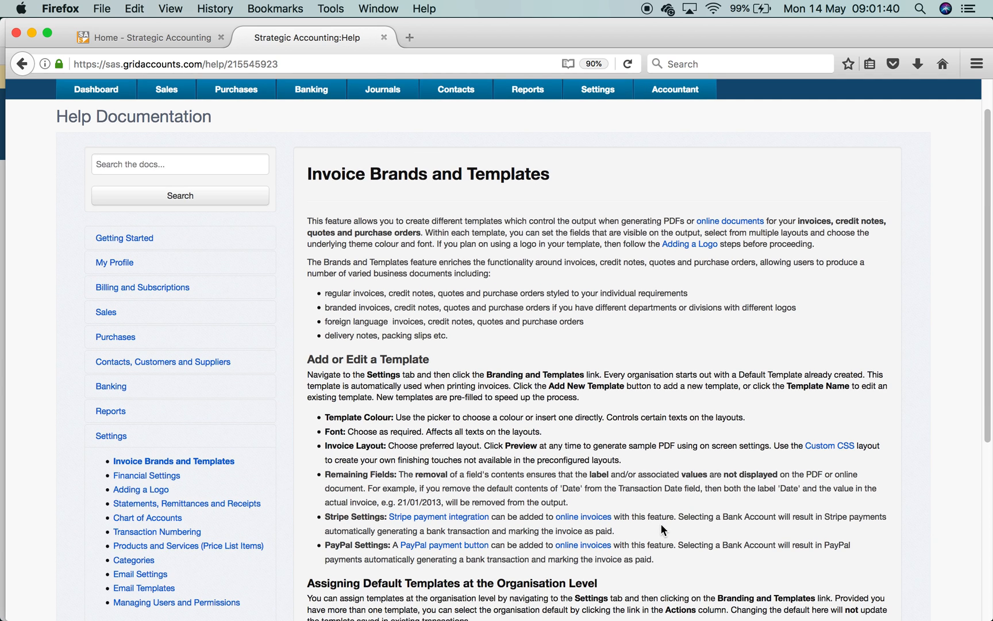
pyautogui.scroll(2, 660, 523)
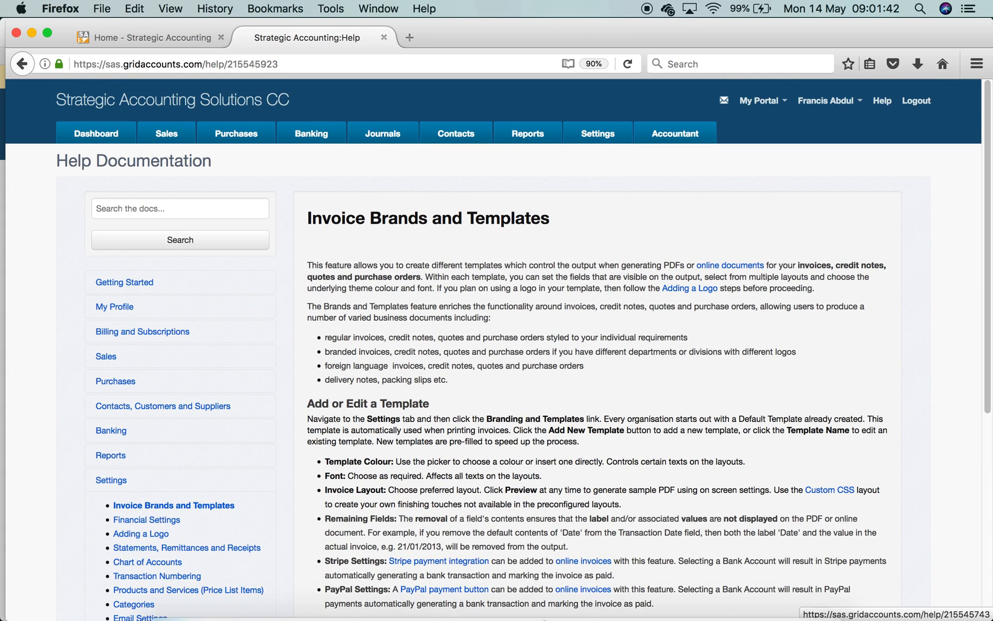
# Switch back to Safari and start adding a new logo in the Logos settings.
pyautogui.click(205, 611)
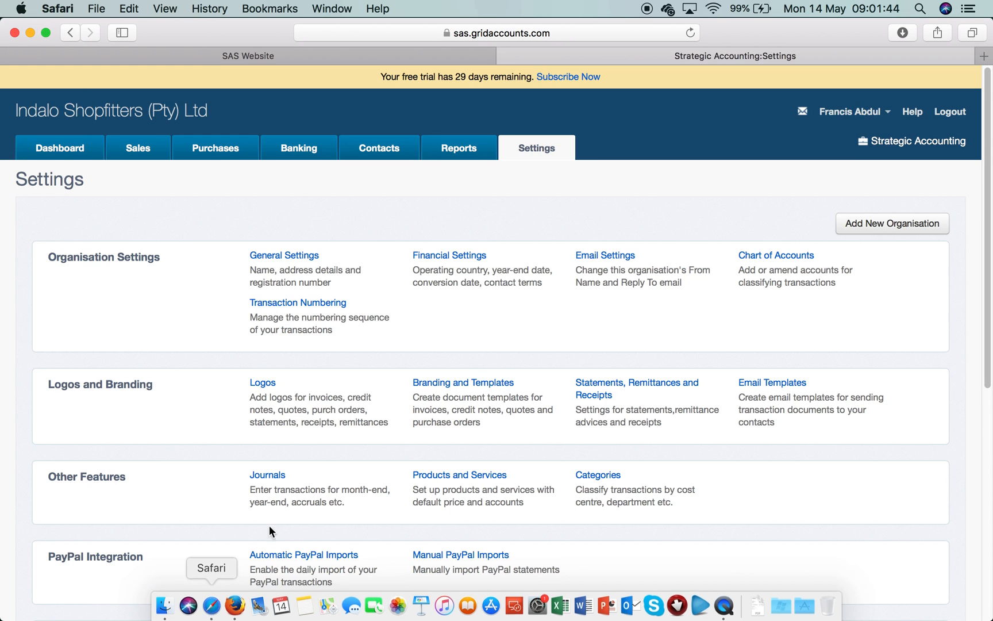
pyautogui.click(268, 388)
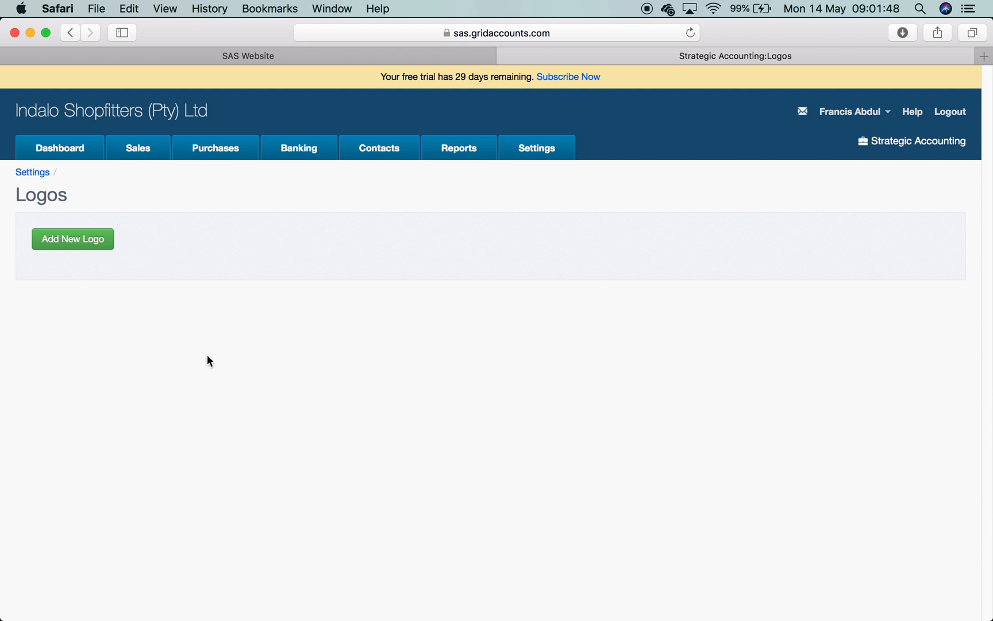
pyautogui.click(537, 153)
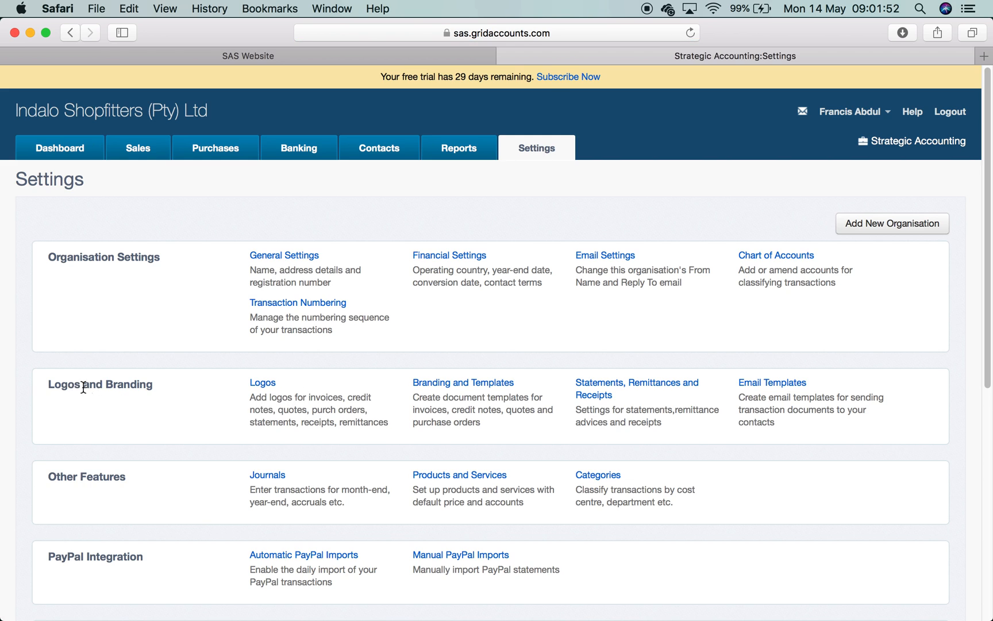
pyautogui.click(263, 382)
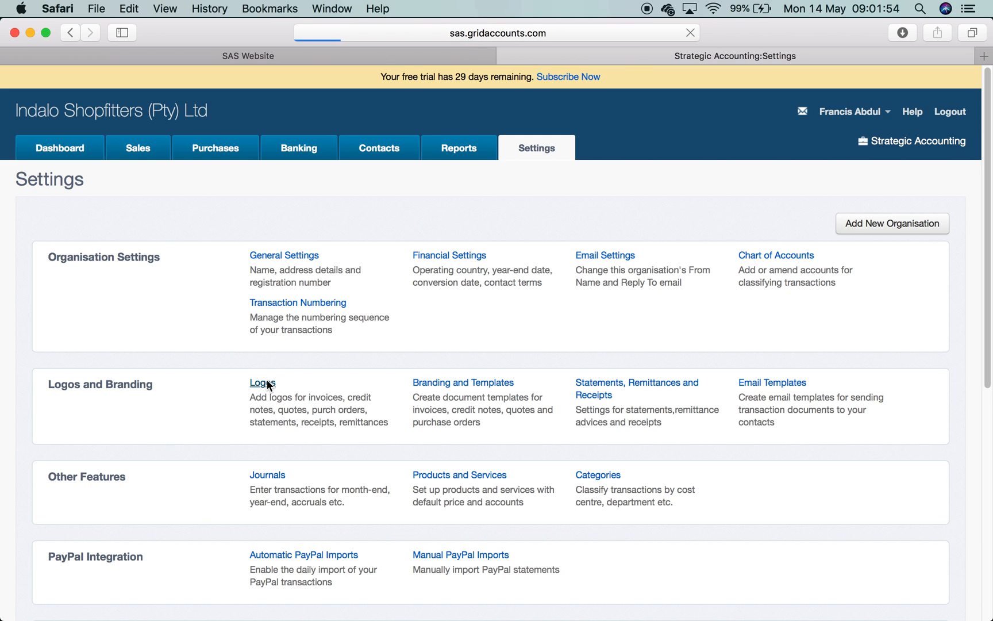
pyautogui.click(75, 239)
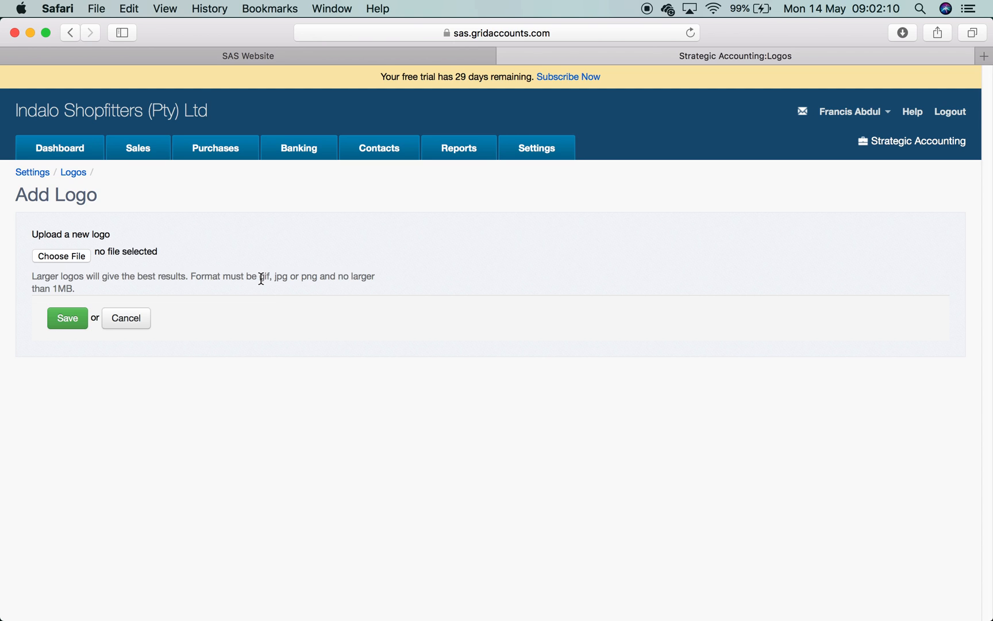
# Browse for the logo file into the Clients folder under OneDrive's Strategic Accounting Solutions folder on the Desktop.
pyautogui.click(75, 257)
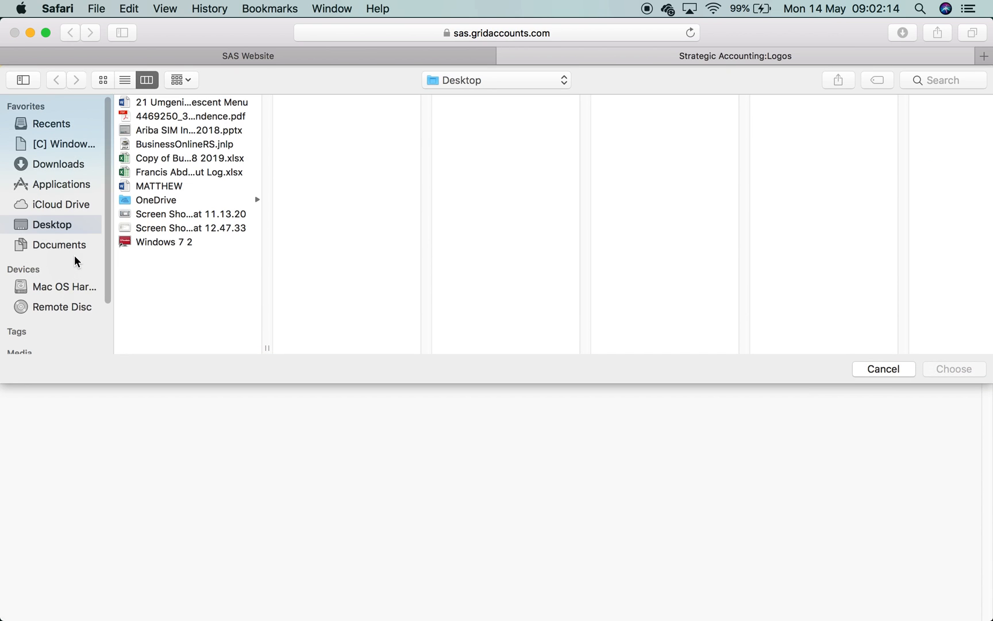
pyautogui.click(150, 199)
pyautogui.press('Right')
pyautogui.press('s')
pyautogui.press('Down')
pyautogui.press('Down')
pyautogui.press('Down')
pyautogui.press('Down')
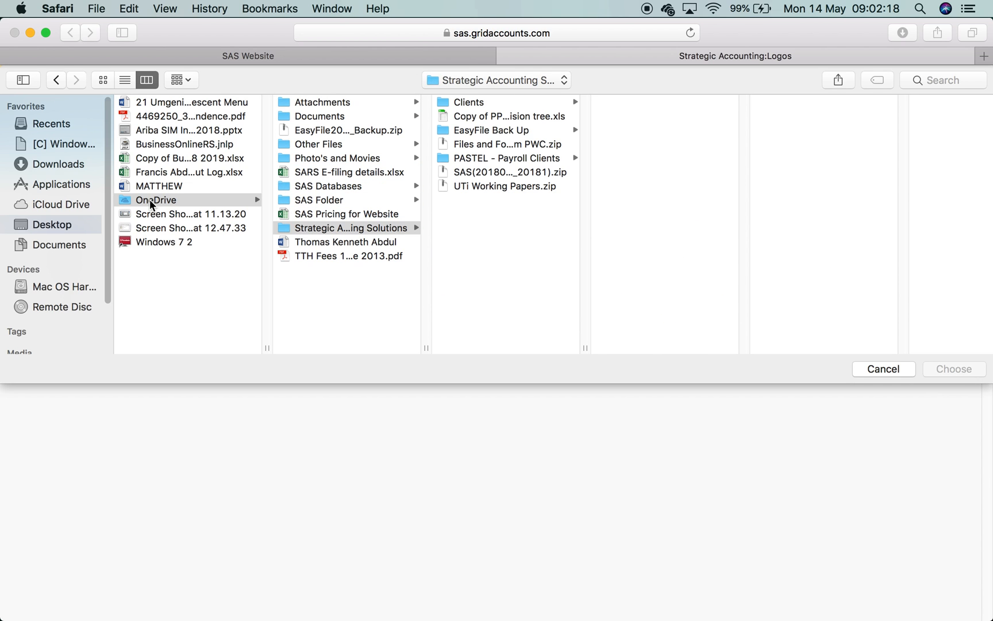
pyautogui.press('Right')
pyautogui.press('Right')
# Find and enter the Strategic Accounting Solutions folder among the client folders.
pyautogui.press('s')
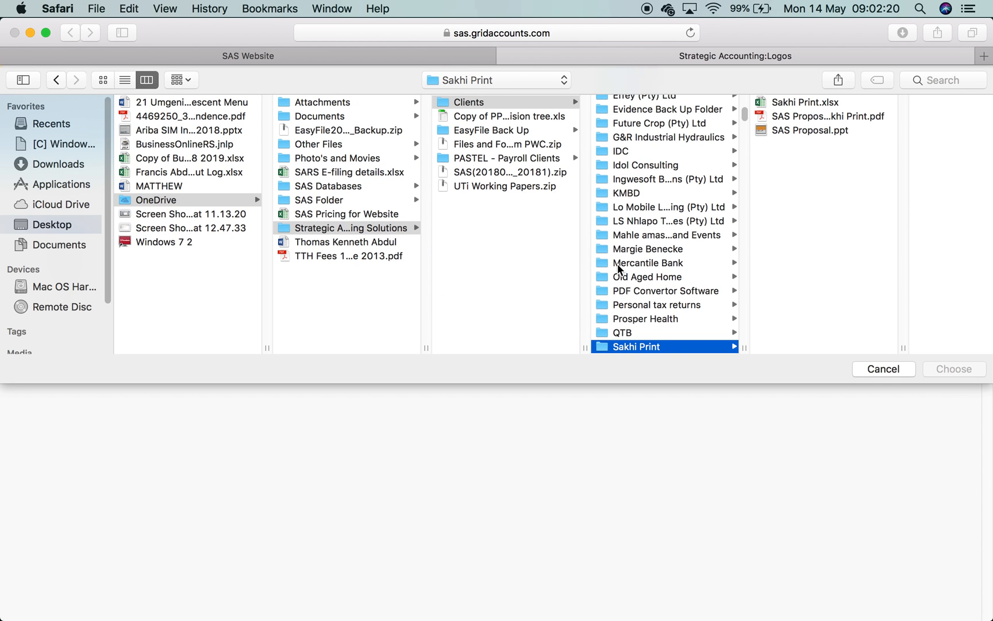
pyautogui.scroll(-10, 680, 269)
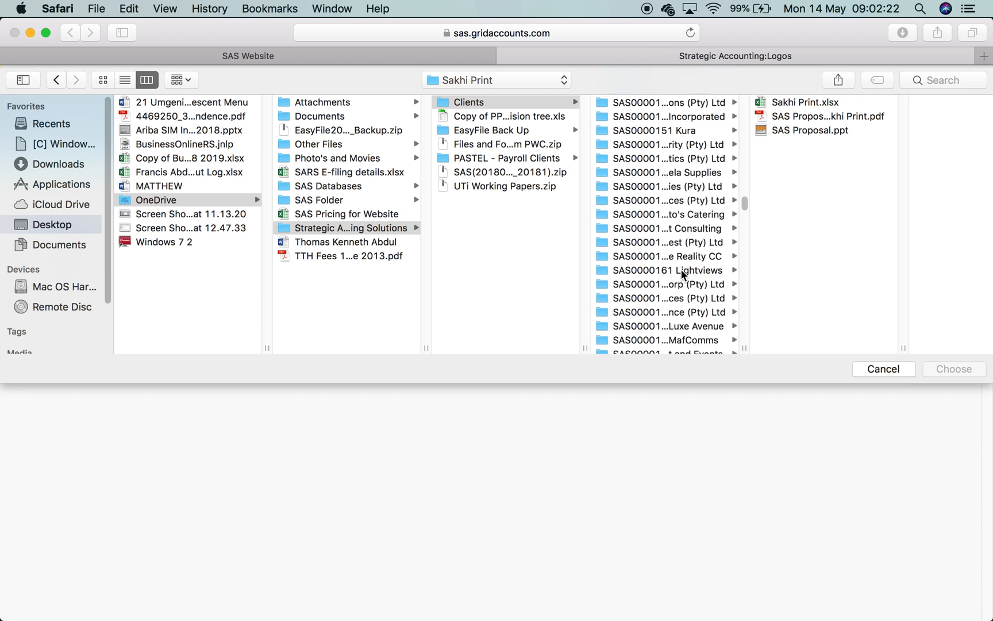
pyautogui.scroll(-15, 681, 269)
pyautogui.click(643, 270)
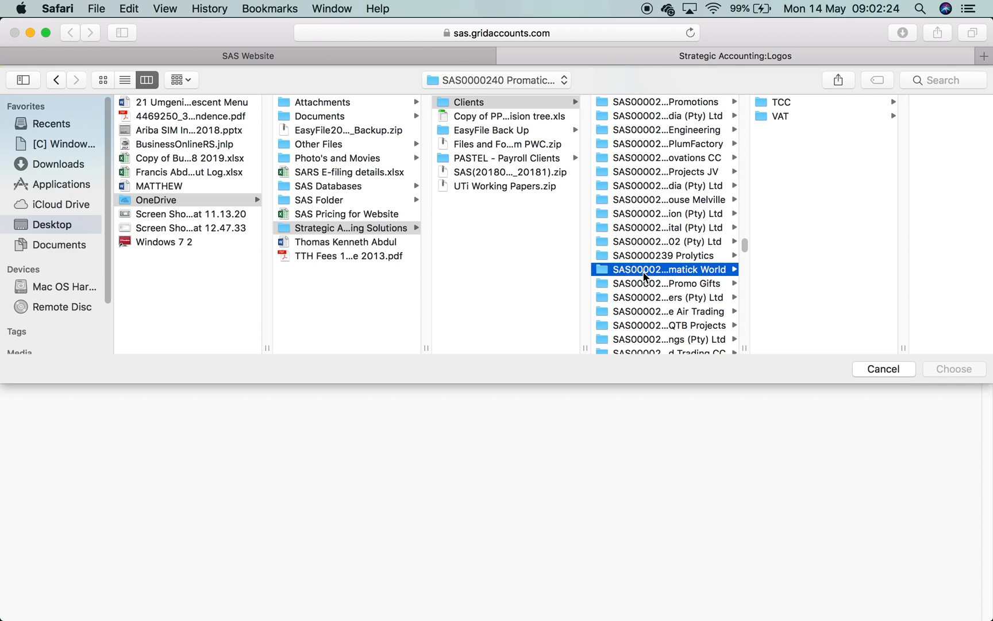
pyautogui.press('Down')
pyautogui.press('Down')
pyautogui.press('Down')
pyautogui.press('Down')
pyautogui.press('Down')
pyautogui.press('Down')
pyautogui.press('Down')
pyautogui.press('Down')
pyautogui.press('Down')
pyautogui.press('Down')
pyautogui.press('Down')
pyautogui.press('Down')
pyautogui.press('Down')
pyautogui.press('Down')
pyautogui.press('Down')
pyautogui.press('Down')
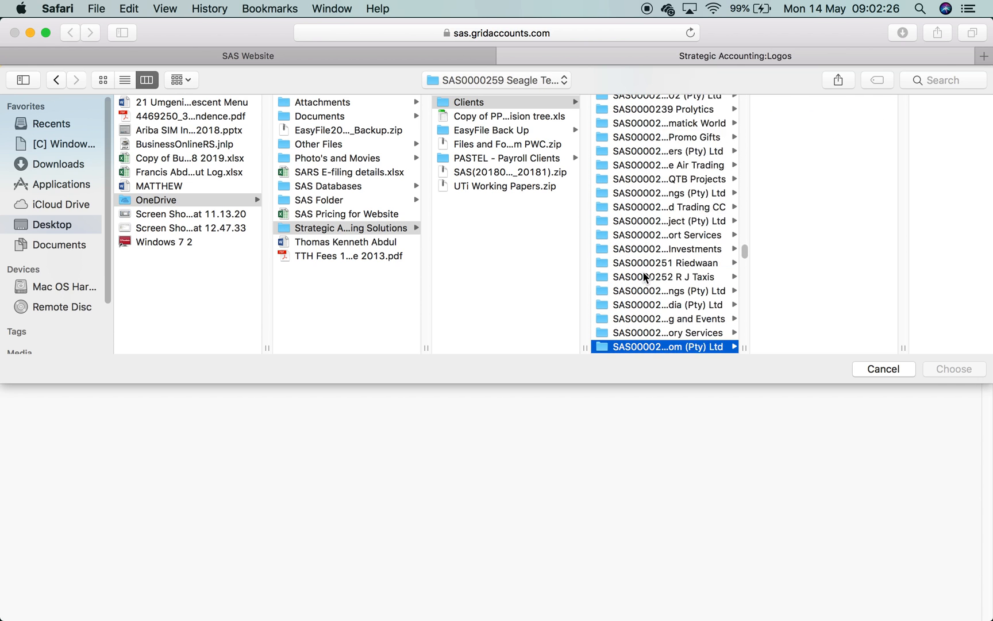
pyautogui.press('Down')
pyautogui.press('Down')
pyautogui.press('Down')
pyautogui.press('Down')
pyautogui.press('Down')
pyautogui.press('Down')
pyautogui.press('Down')
pyautogui.press('Down')
pyautogui.press('Down')
pyautogui.press('Down')
pyautogui.press('Down')
pyautogui.press('Down')
pyautogui.press('Down')
pyautogui.press('Down')
pyautogui.press('Down')
pyautogui.press('Down')
pyautogui.press('Down')
pyautogui.press('Down')
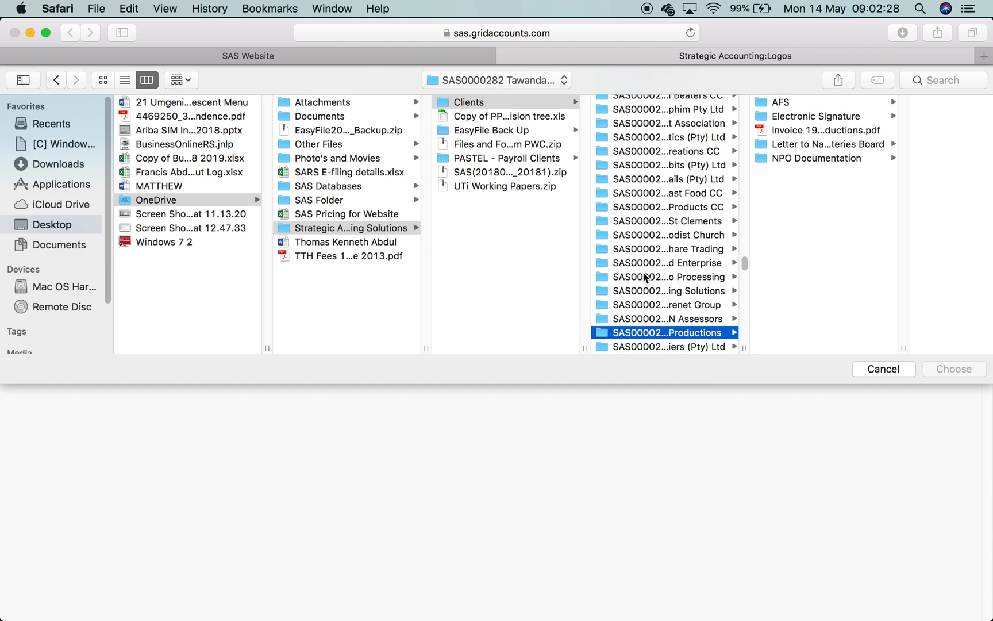
pyautogui.press('Up')
pyautogui.press('Up')
pyautogui.press('Up')
pyautogui.press('Right')
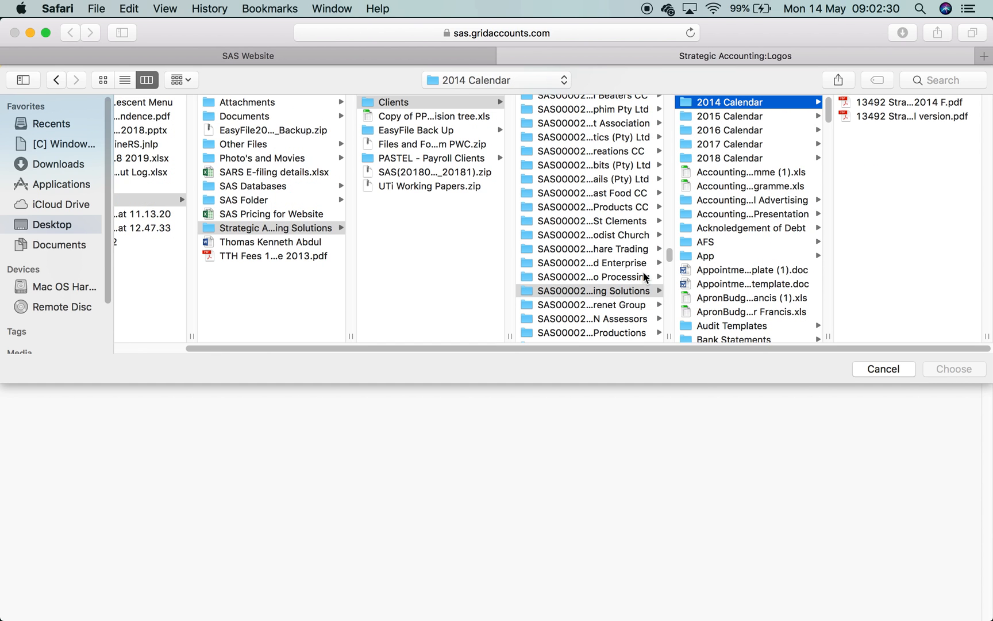
# Locate the "Logo in Jpeg form" folder inside the Strategic Accounting Solutions client folder.
pyautogui.write('l')
pyautogui.press('Down')
pyautogui.press('Down')
pyautogui.press('Down')
pyautogui.press('Down')
pyautogui.press('Down')
pyautogui.press('Down')
pyautogui.press('Down')
pyautogui.press('Down')
pyautogui.press('Down')
pyautogui.press('Down')
pyautogui.press('Down')
pyautogui.press('Down')
pyautogui.press('Down')
pyautogui.press('Up')
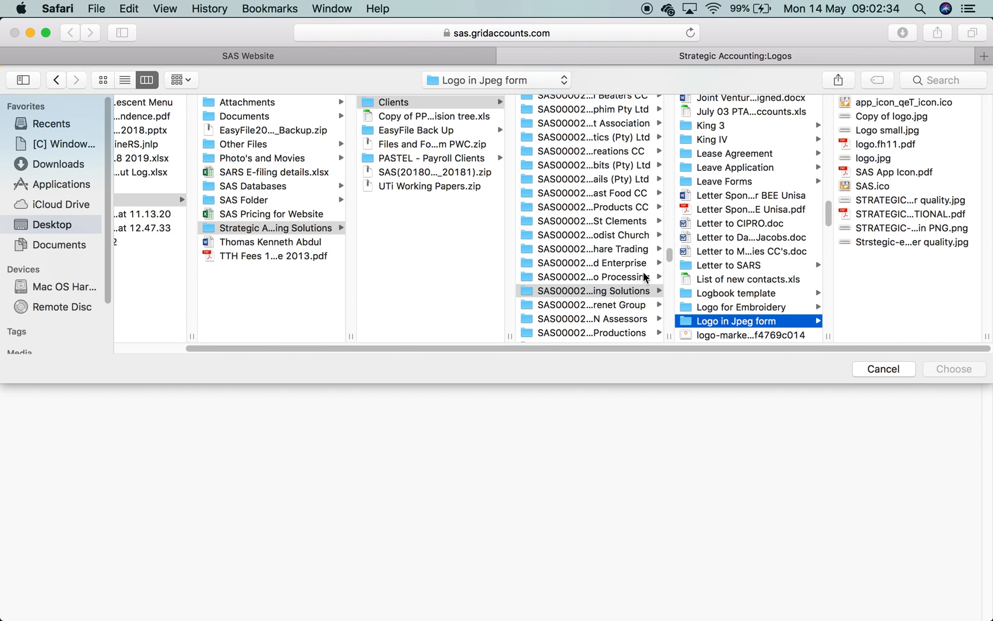
# Choose Strstegic-email_better_quality.jpg from the "Logo in Jpeg form" folder and save it as the new logo.
pyautogui.press('Right')
pyautogui.press('Down')
pyautogui.press('Down')
pyautogui.press('Down')
pyautogui.press('Down')
pyautogui.press('Down')
pyautogui.press('Down')
pyautogui.press('Down')
pyautogui.press('Down')
pyautogui.press('Down')
pyautogui.press('Down')
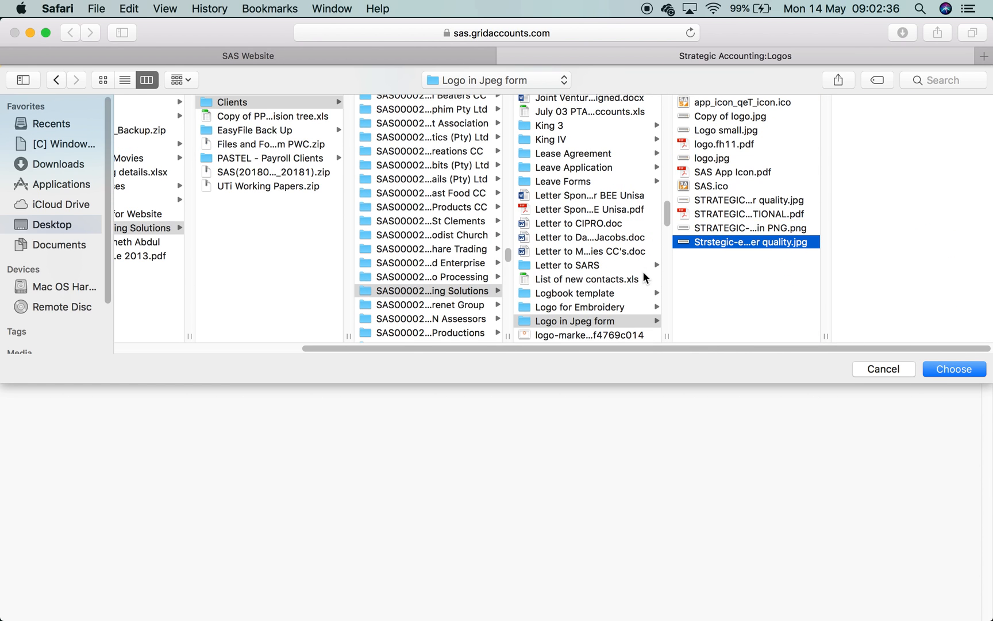
pyautogui.click(948, 376)
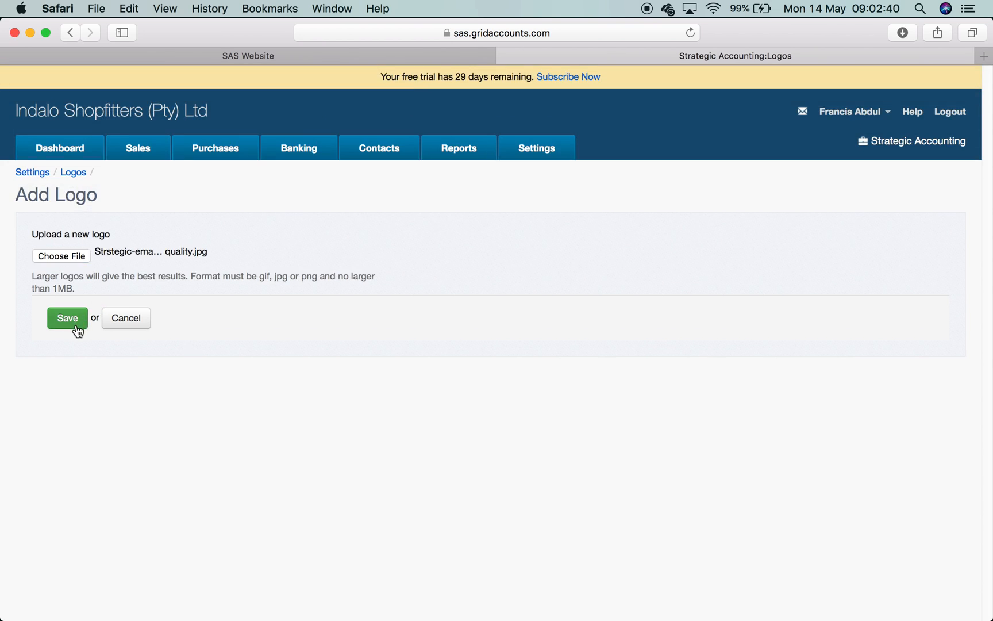
pyautogui.click(77, 328)
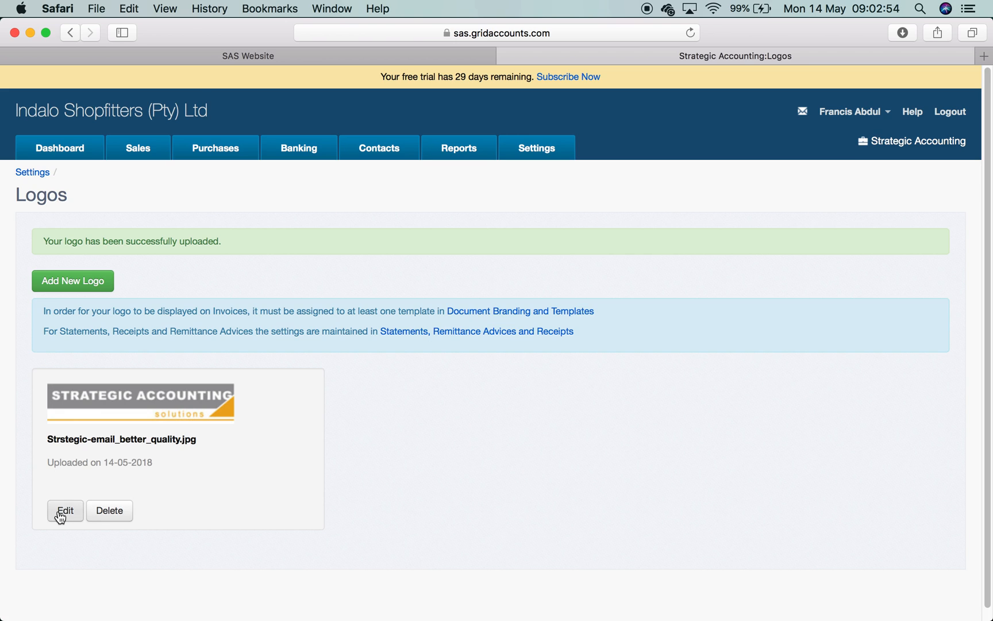
# Open the Default Brand Template for editing in Document Branding and Templates.
pyautogui.click(536, 315)
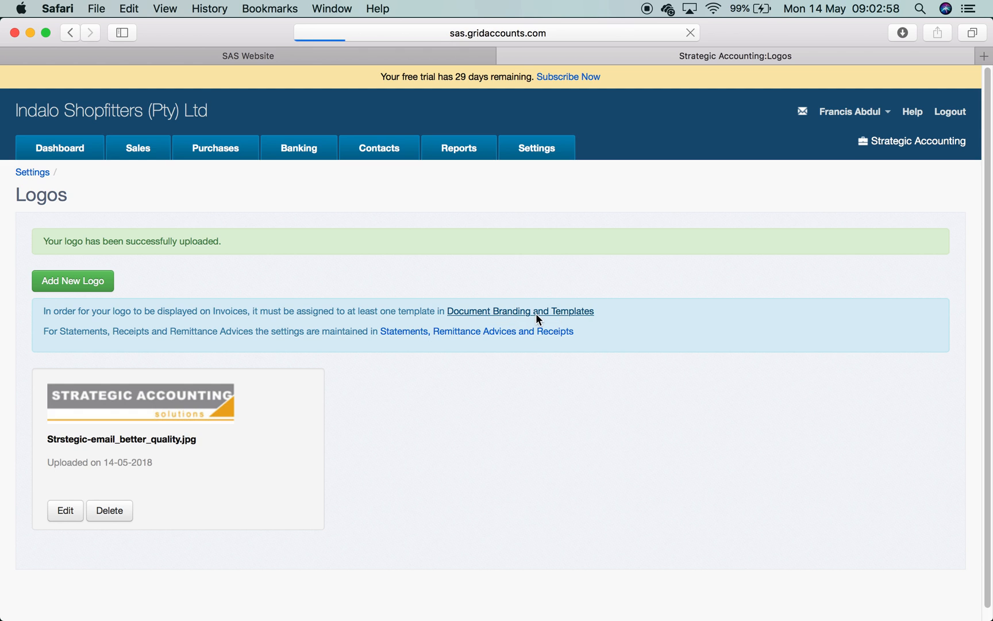
pyautogui.click(227, 272)
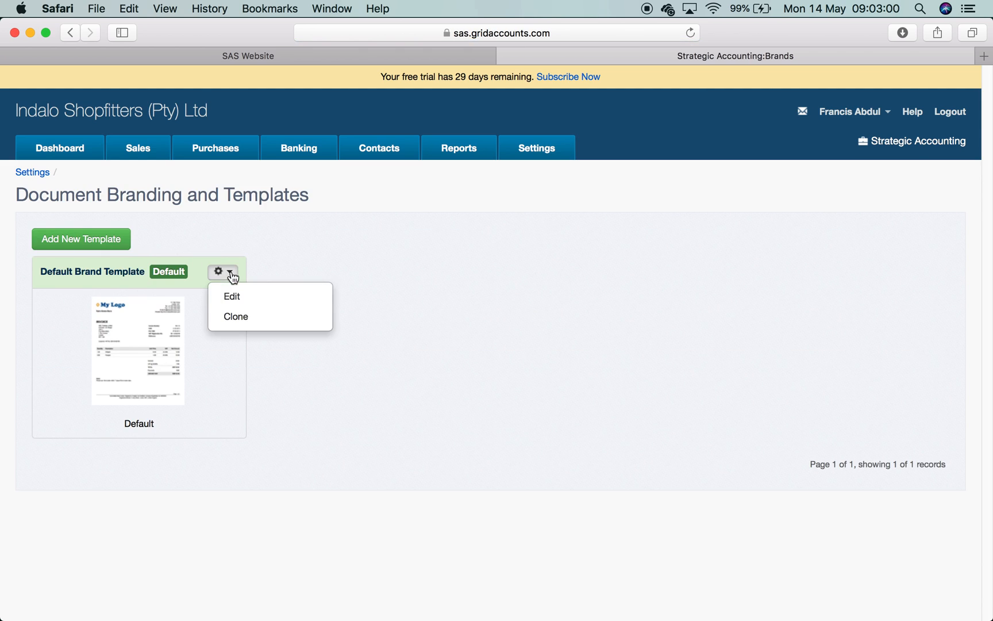
pyautogui.click(232, 295)
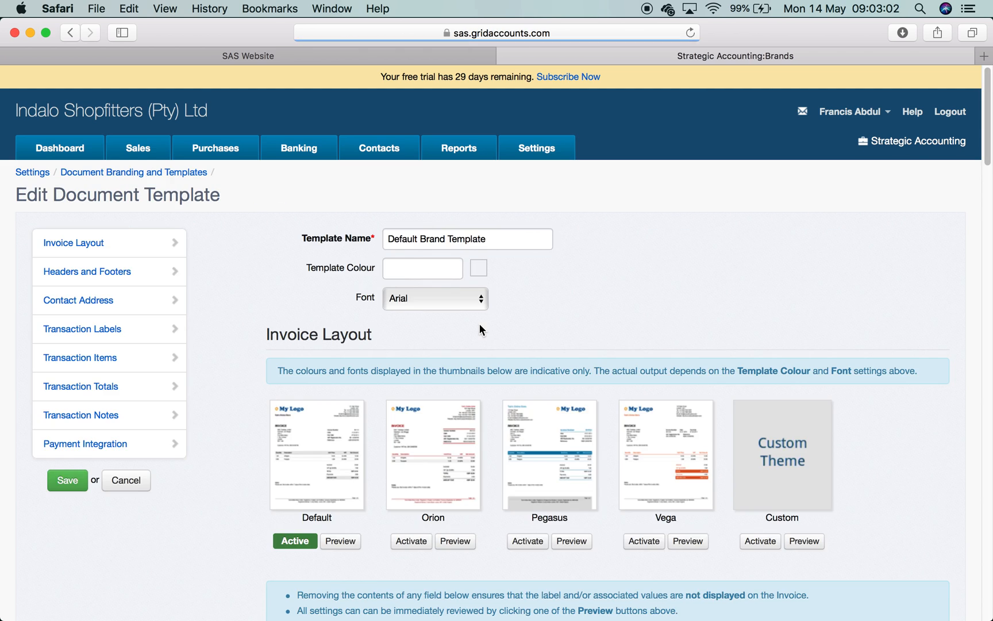
# Set the template colour to #c4bd97 and the font to Tahoma for the Default Brand Template.
pyautogui.scroll(-3, 540, 421)
pyautogui.scroll(3, 540, 421)
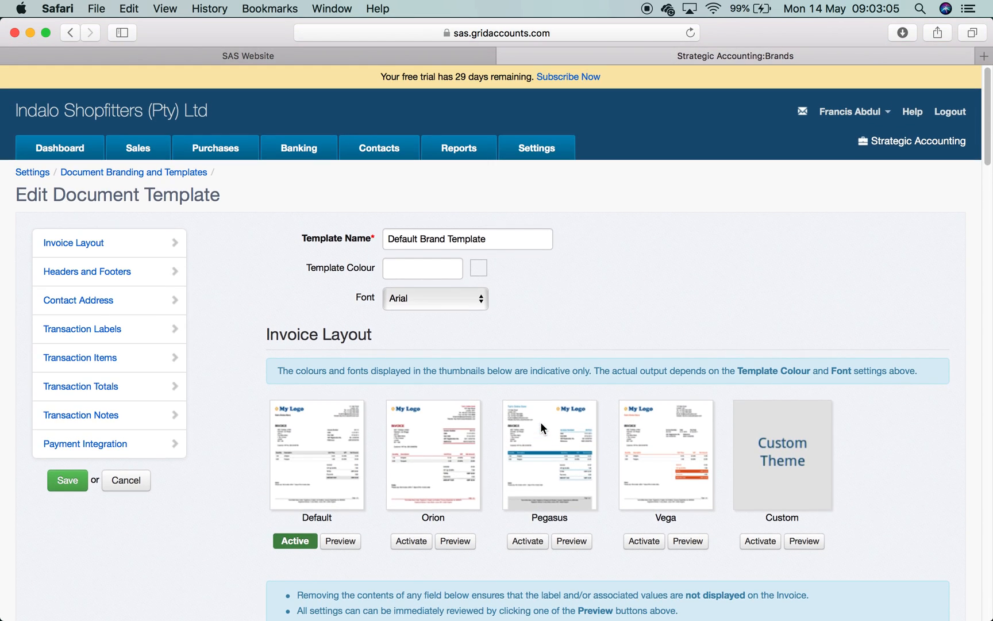
pyautogui.click(499, 238)
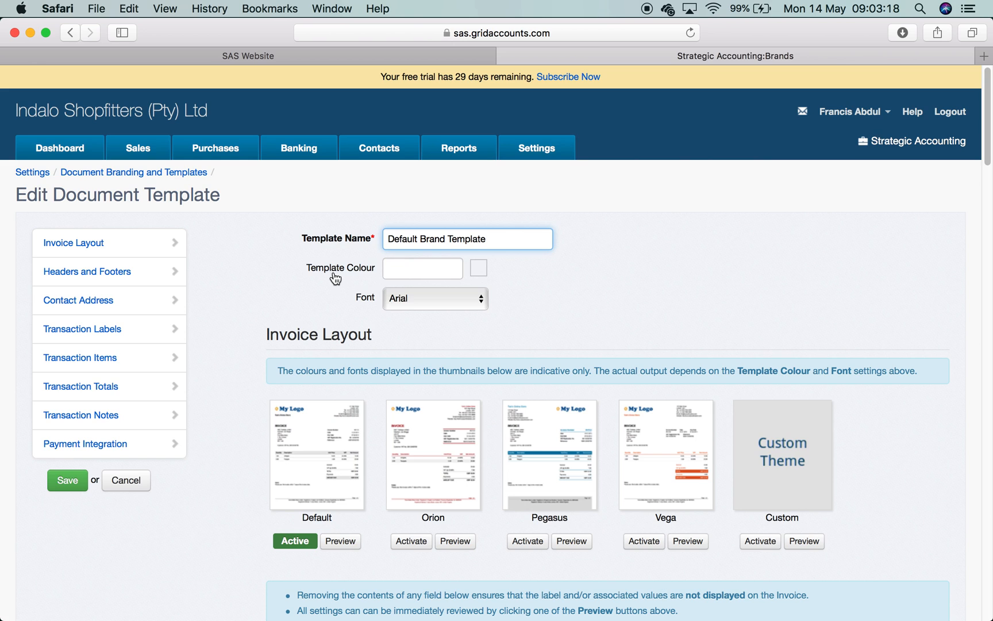
pyautogui.click(480, 267)
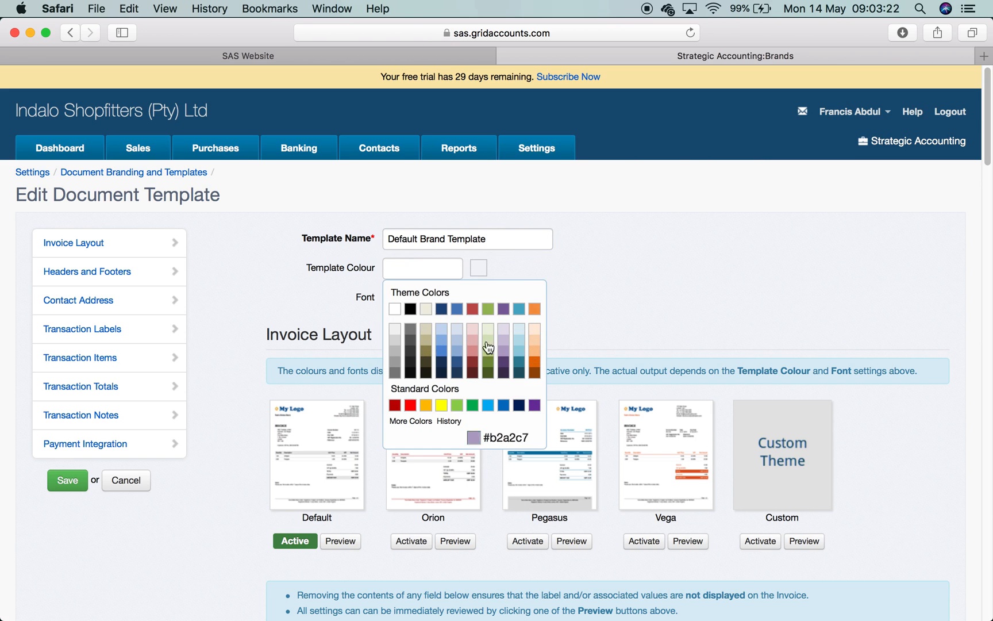
pyautogui.click(426, 343)
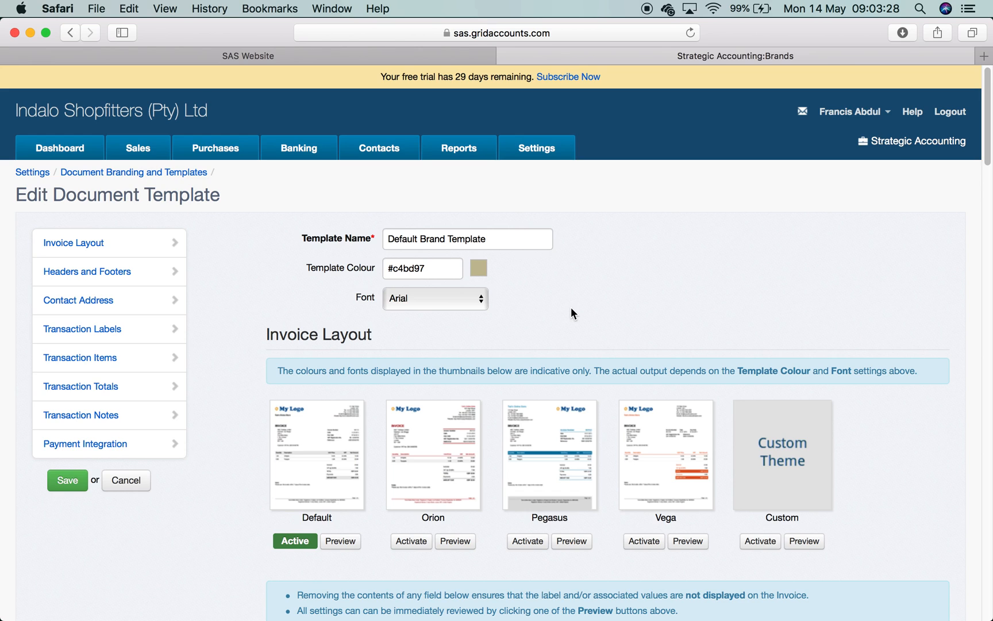
pyautogui.click(481, 301)
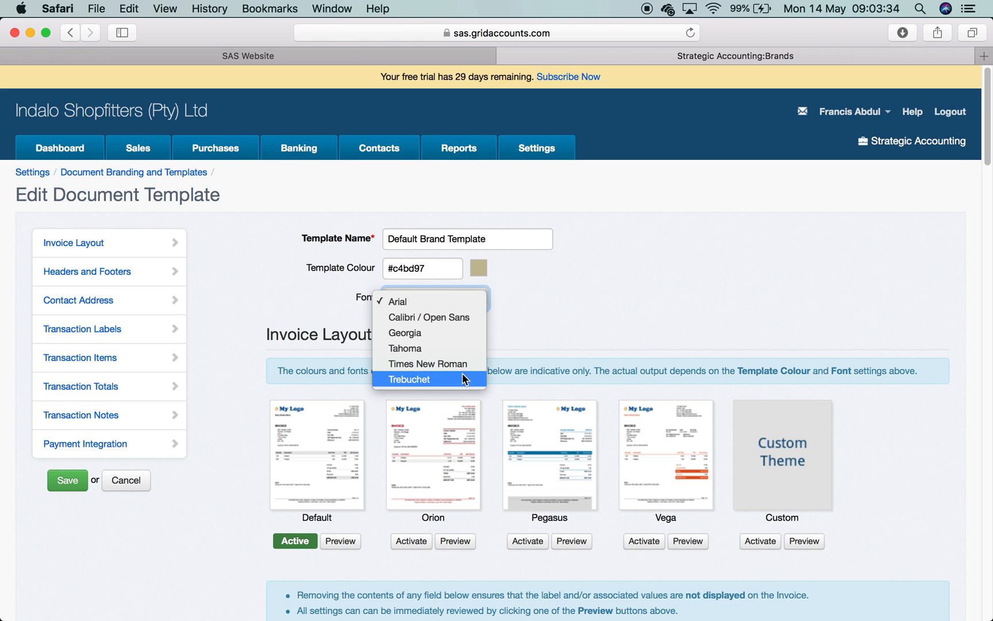
pyautogui.click(461, 349)
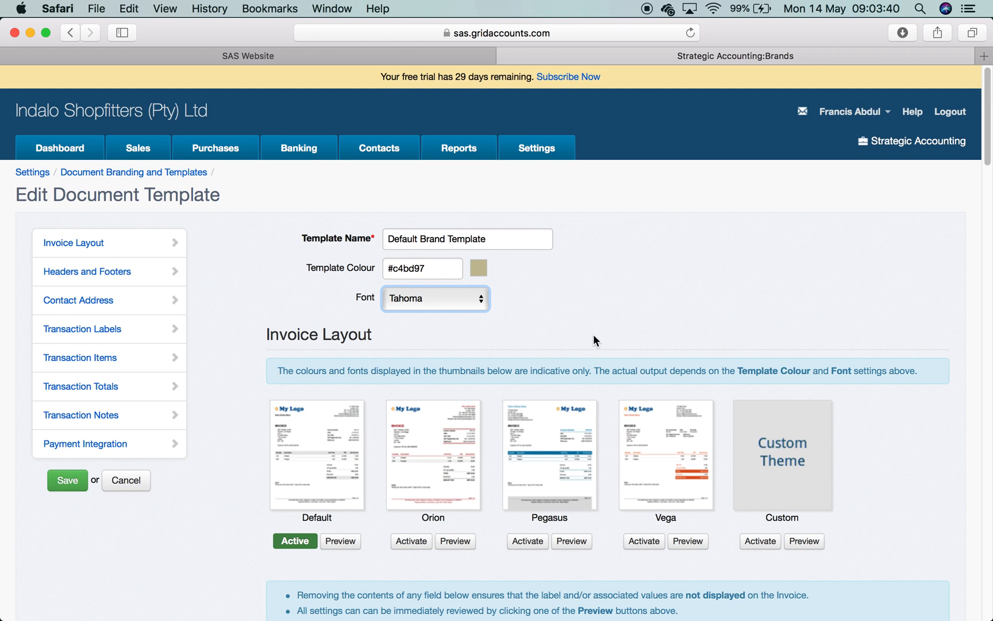
# Activate the Orion invoice layout and choose Strstegic-email_better_quality.jpg as the header logo.
pyautogui.scroll(-3, 594, 338)
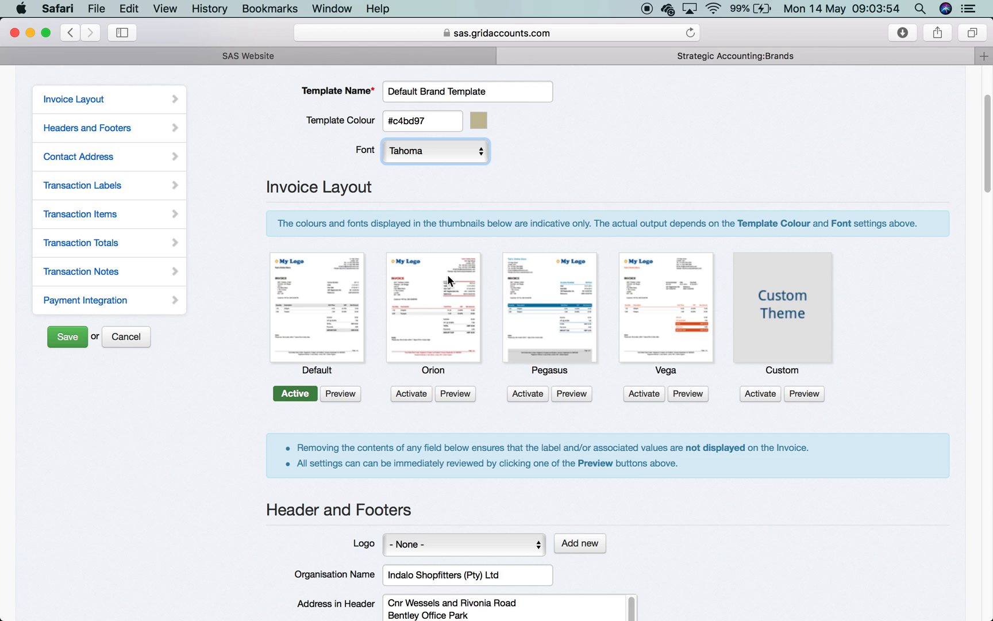
pyautogui.click(419, 395)
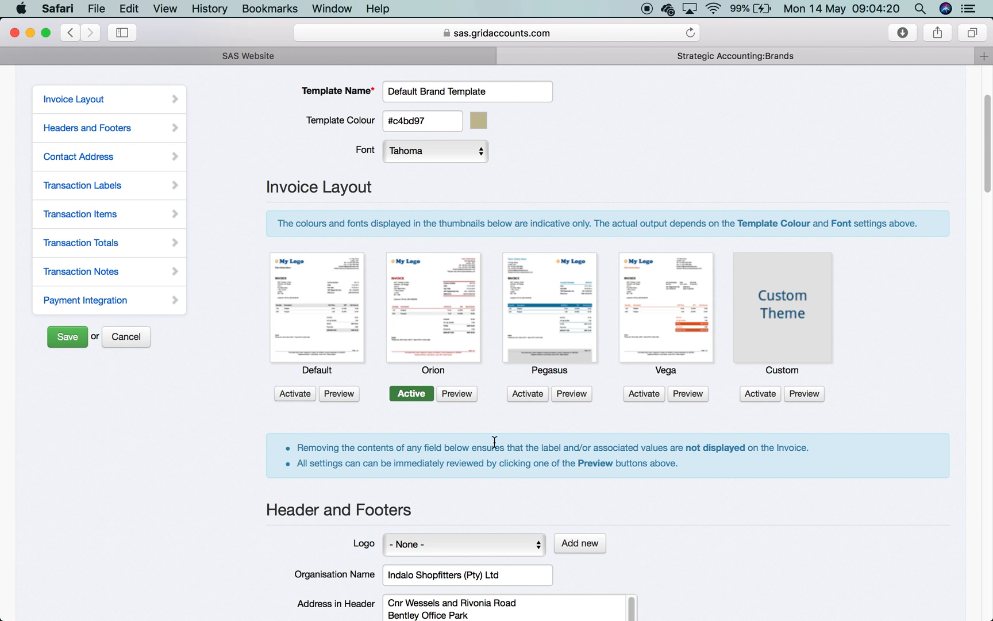
pyautogui.scroll(-5, 494, 442)
pyautogui.scroll(-1, 494, 442)
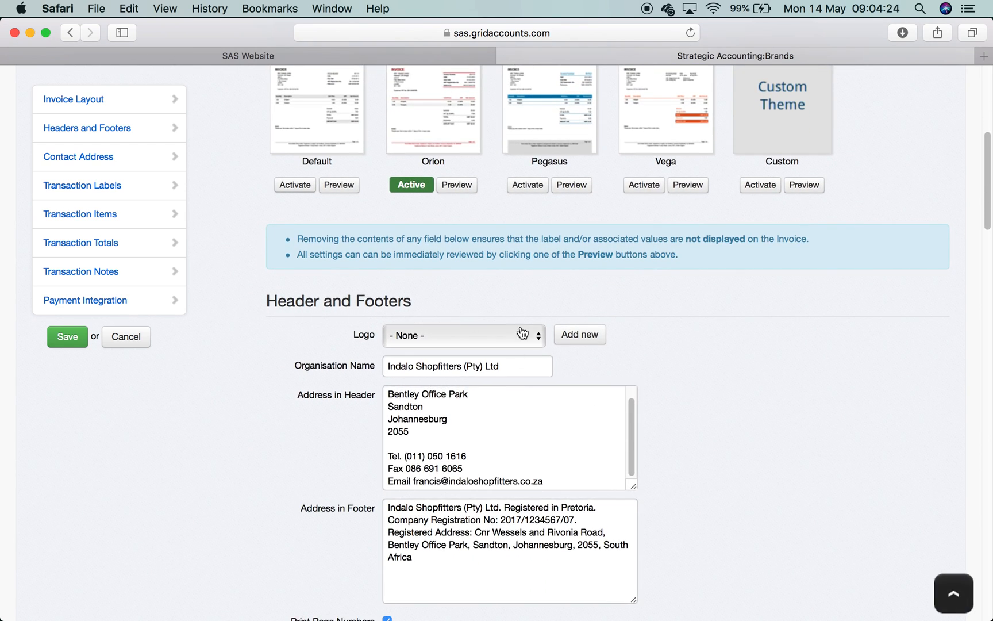
pyautogui.click(538, 336)
pyautogui.click(499, 353)
pyautogui.click(700, 379)
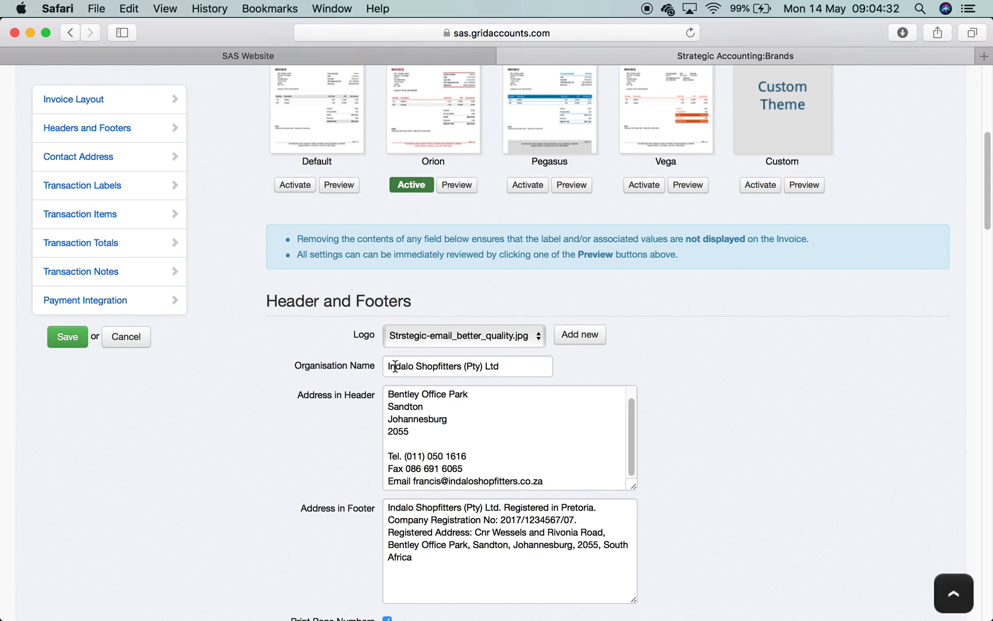
pyautogui.click(516, 368)
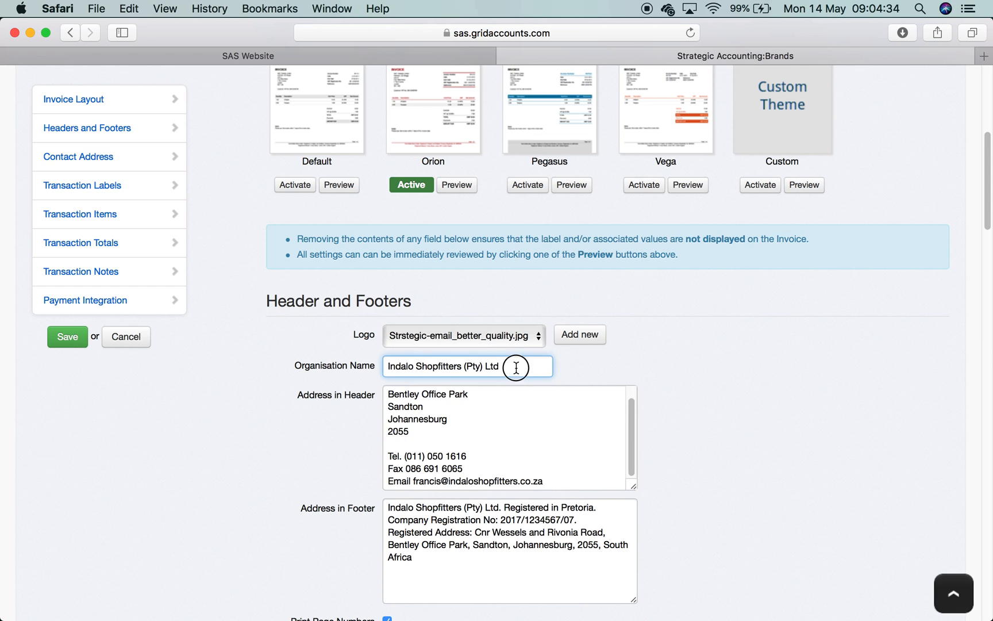
pyautogui.tripleClick(516, 367)
pyautogui.click(753, 367)
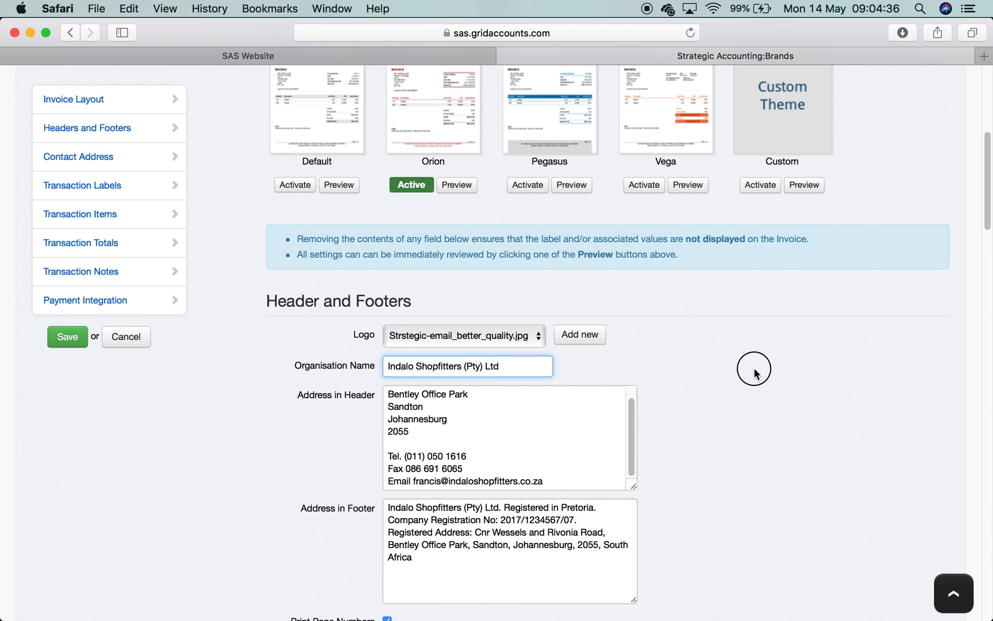
# Join the suburb, city and postal code in the header address onto one comma-separated line.
pyautogui.scroll(-3, 753, 367)
pyautogui.click(426, 348)
pyautogui.press('Up')
pyautogui.press('Up')
pyautogui.press('Up')
pyautogui.press('Up')
pyautogui.press('Up')
pyautogui.press('Down')
pyautogui.press('Down')
pyautogui.press('Down')
pyautogui.press('Up')
pyautogui.press('Down')
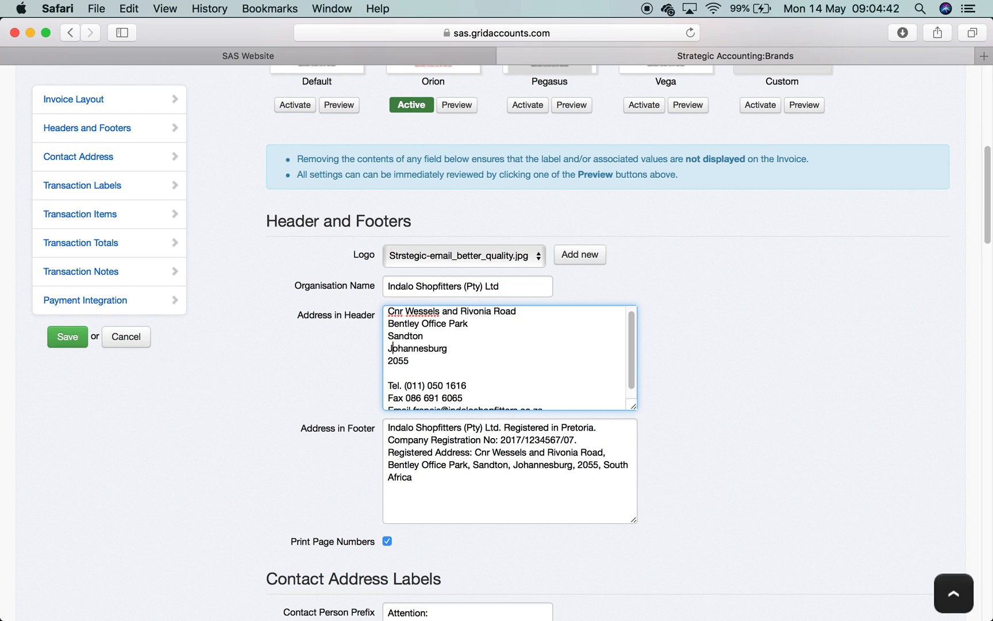
pyautogui.press('BackSpace')
pyautogui.write(',')
pyautogui.press('Down')
pyautogui.press('Left')
pyautogui.press('Left')
pyautogui.press('Left')
pyautogui.press('Left')
pyautogui.press('BackSpace')
pyautogui.press('BackSpace')
pyautogui.write(',')
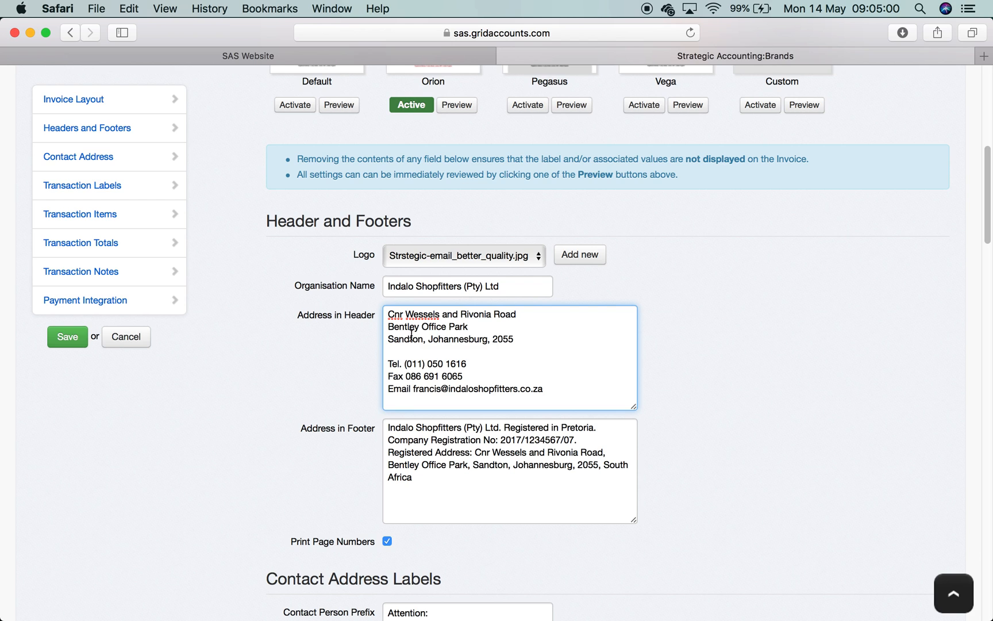
# Shorten the telephone and fax prefixes in the header address to "T:" and "F:".
pyautogui.click(522, 344)
pyautogui.click(405, 363)
pyautogui.press('BackSpace')
pyautogui.press('BackSpace')
pyautogui.press('BackSpace')
pyautogui.press('BackSpace')
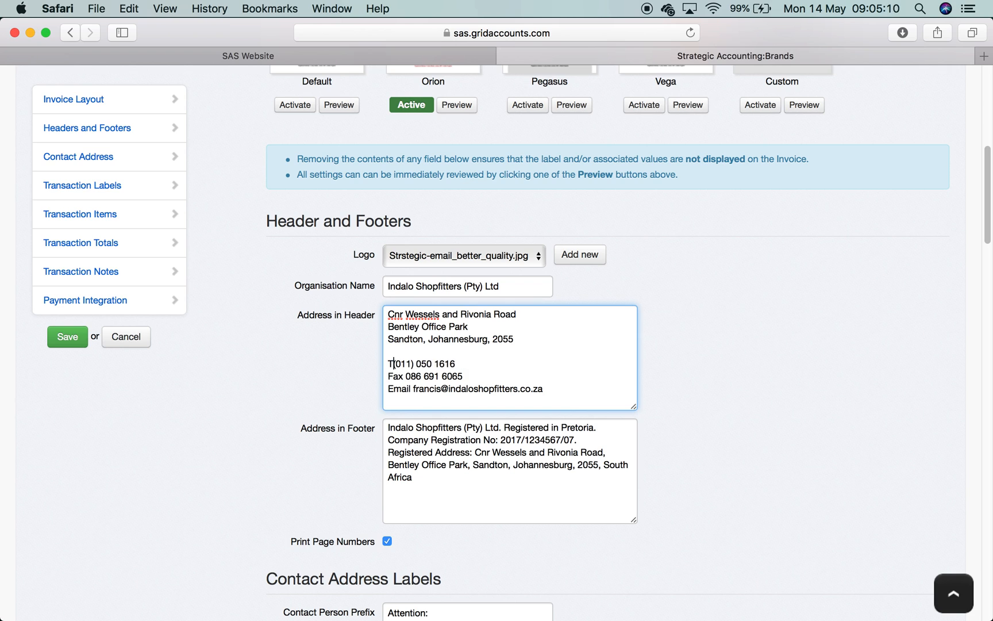
pyautogui.write(';')
pyautogui.press('BackSpace')
pyautogui.press('BackSpace')
pyautogui.write(':')
pyautogui.click(407, 376)
pyautogui.press('BackSpace')
pyautogui.press('BackSpace')
pyautogui.press('BackSpace')
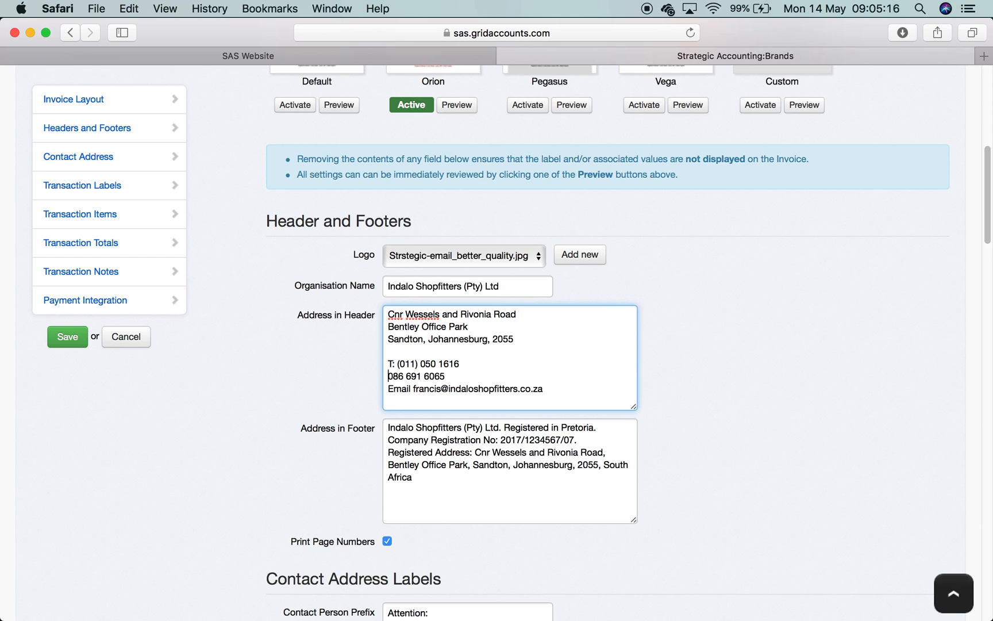
pyautogui.write(':')
# Examine the registration details in the footer address and the Print Page Numbers option.
pyautogui.moveTo(505, 427); pyautogui.dragTo(539, 479)
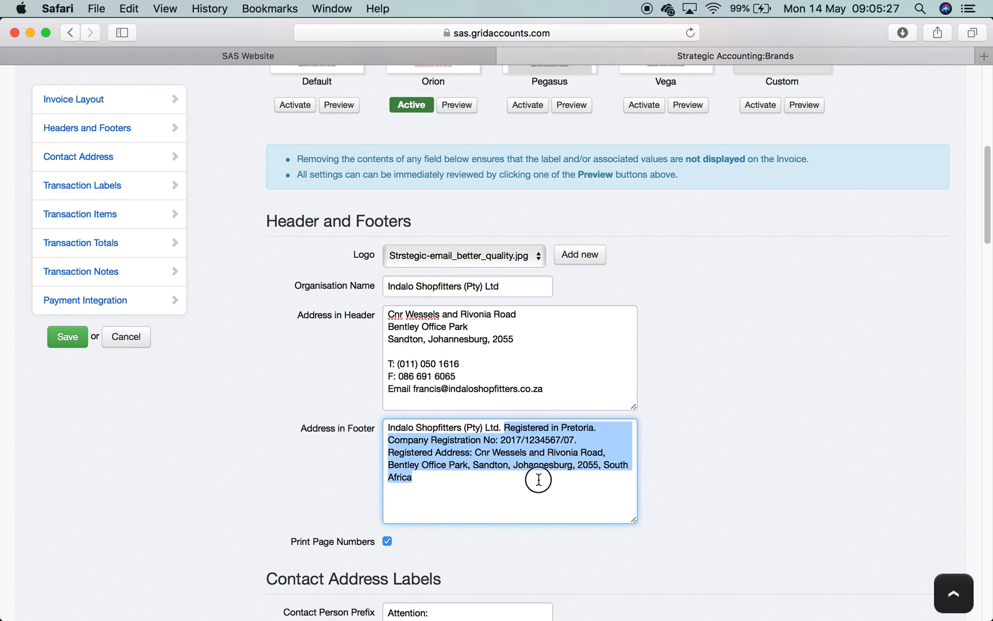
pyautogui.click(493, 455)
pyautogui.moveTo(501, 439); pyautogui.dragTo(577, 443)
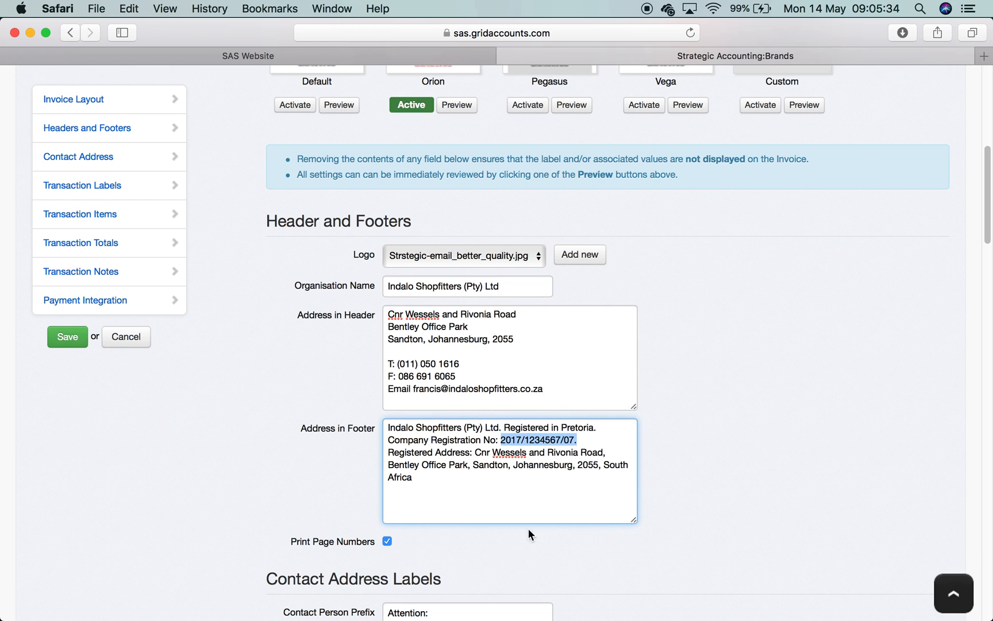
pyautogui.click(529, 548)
pyautogui.click(530, 547)
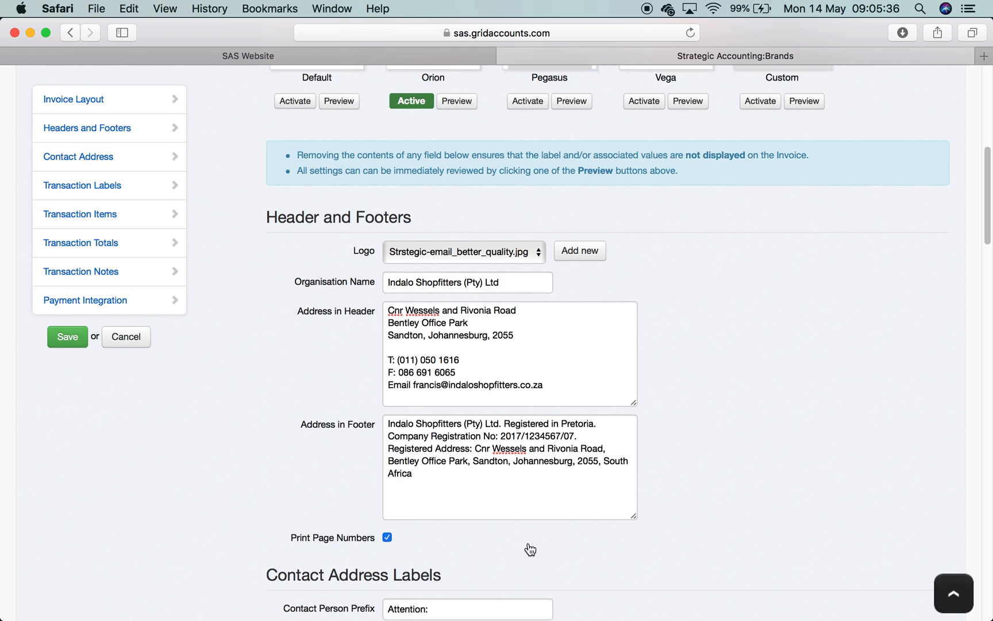
pyautogui.scroll(-5, 530, 549)
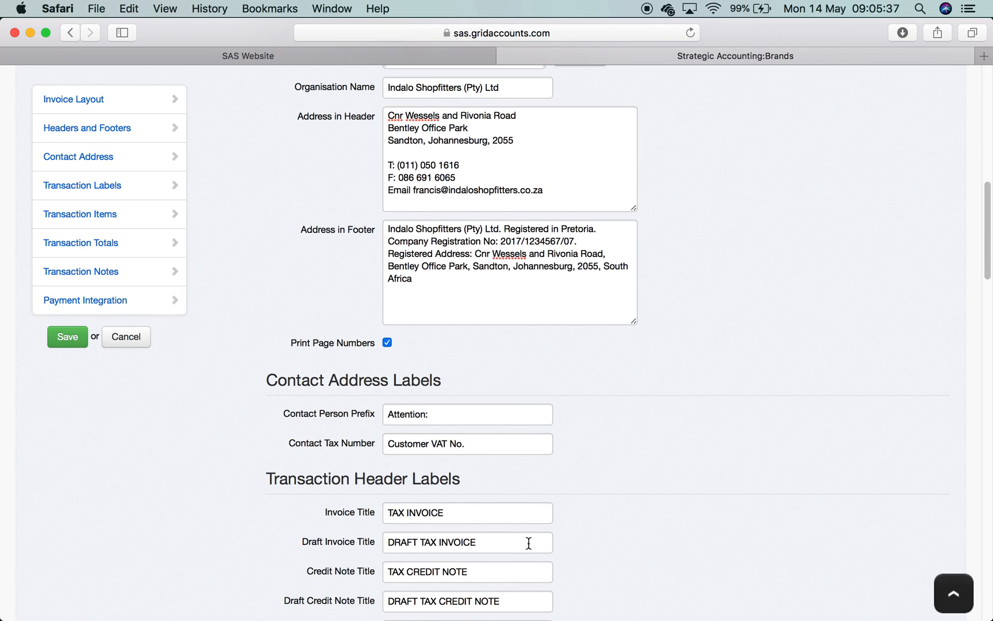
pyautogui.click(387, 344)
pyautogui.click(387, 343)
pyautogui.scroll(-3, 651, 416)
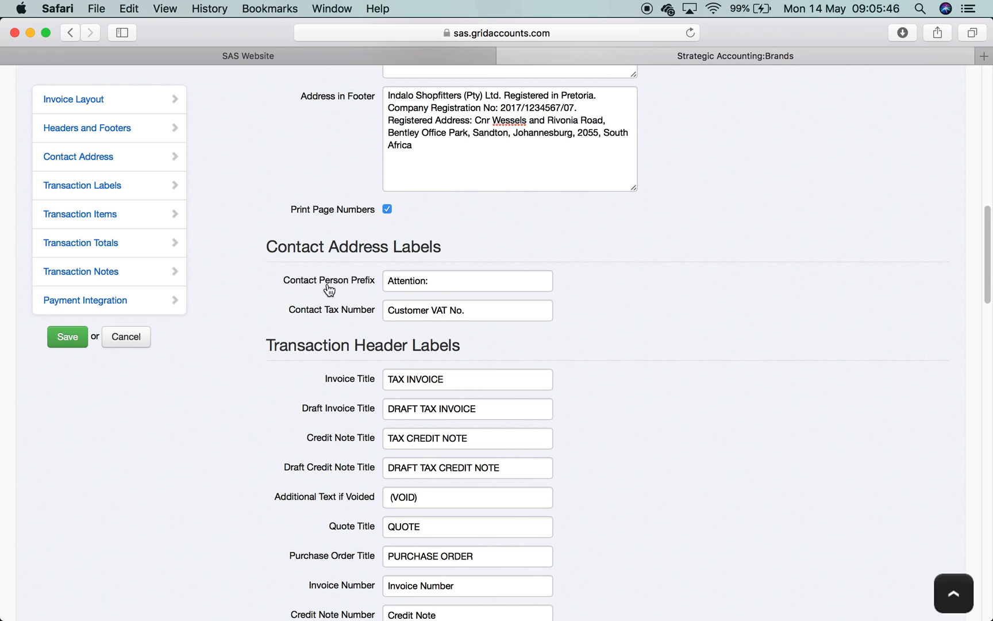
# Set the Contact Tax Number label to "VAT" in the Contact Address Labels section.
pyautogui.click(447, 278)
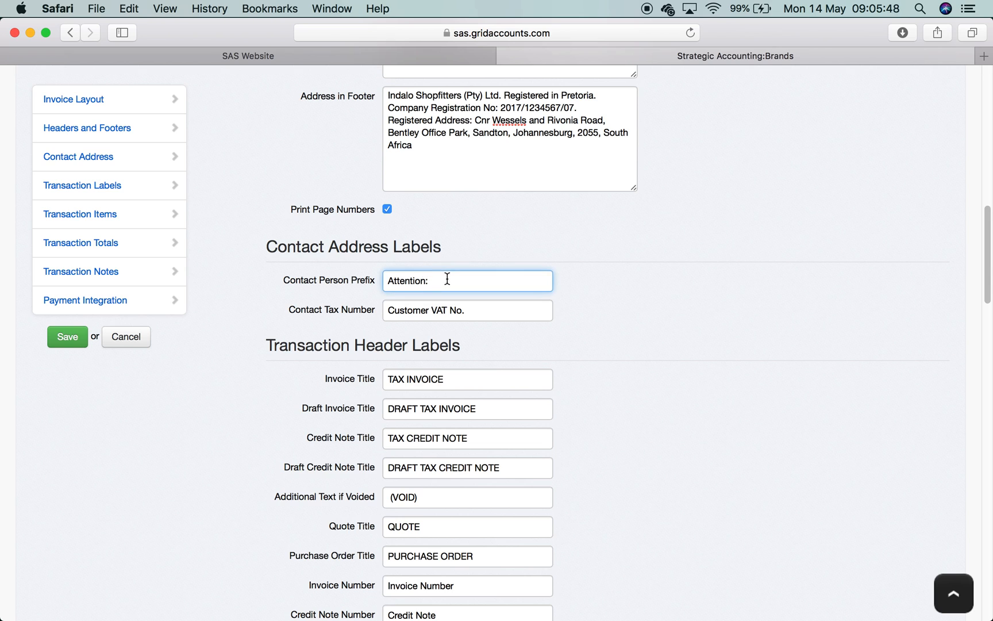
pyautogui.click(479, 314)
pyautogui.press('BackSpace')
pyautogui.press('BackSpace')
pyautogui.press('BackSpace')
pyautogui.press('BackSpace')
pyautogui.press('BackSpace')
pyautogui.press('BackSpace')
pyautogui.press('BackSpace')
pyautogui.press('BackSpace')
pyautogui.press('BackSpace')
pyautogui.press('BackSpace')
pyautogui.press('BackSpace')
pyautogui.press('BackSpace')
pyautogui.press('BackSpace')
pyautogui.press('BackSpace')
pyautogui.press('BackSpace')
pyautogui.write('VAT')
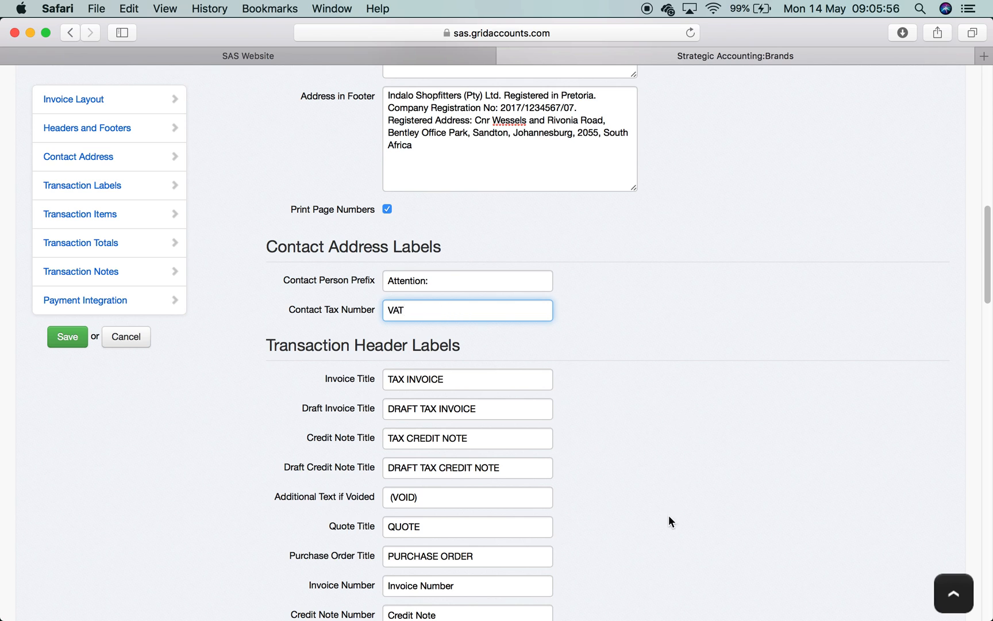
# Review the transaction header labels, line item headings and total labels of the template.
pyautogui.scroll(-5, 668, 515)
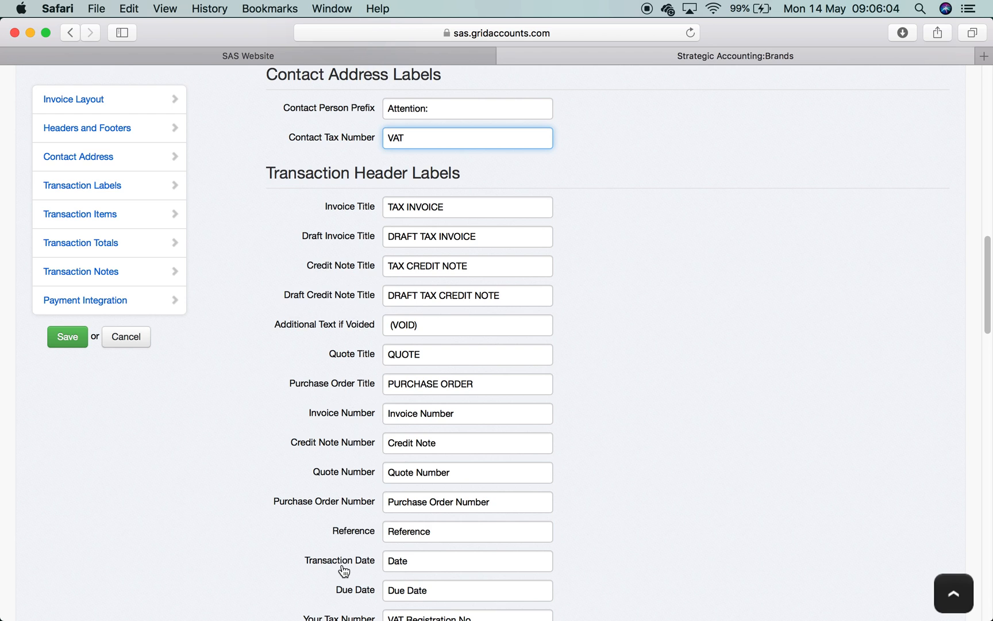
pyautogui.click(471, 205)
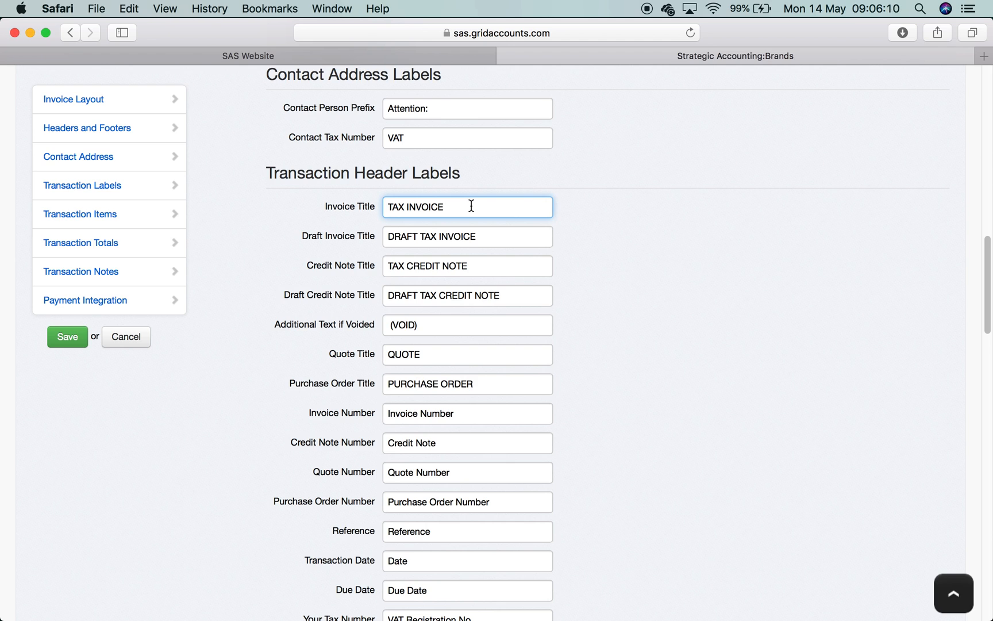
pyautogui.moveTo(491, 240); pyautogui.dragTo(364, 240)
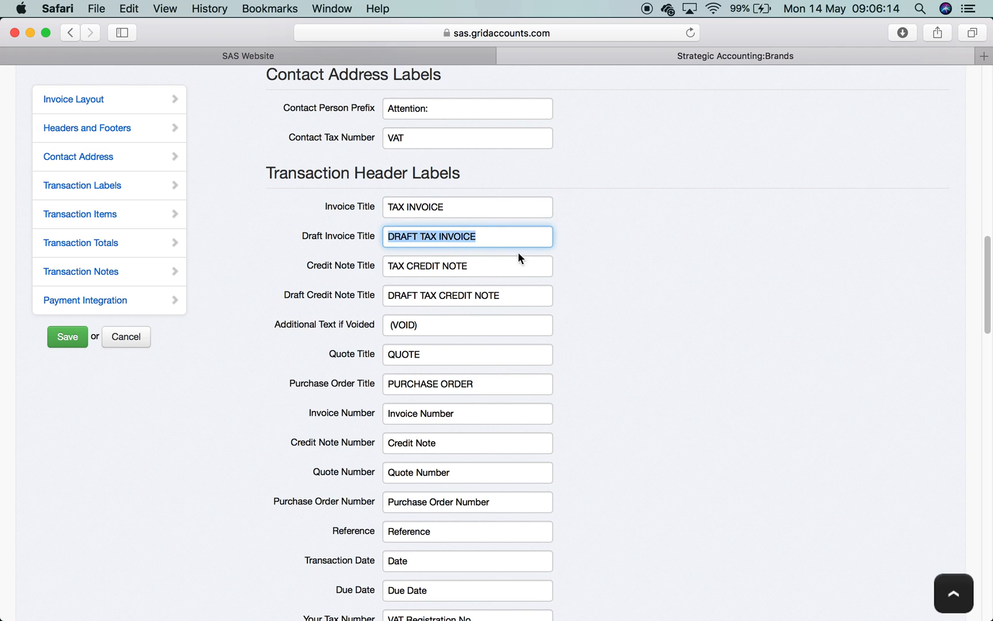
pyautogui.click(651, 320)
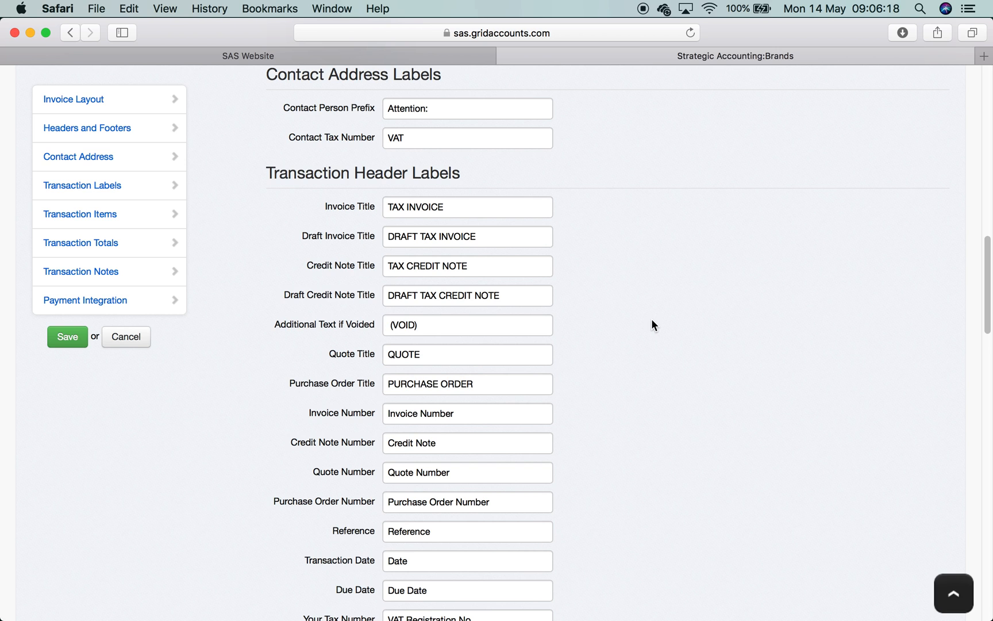
pyautogui.scroll(-10, 626, 382)
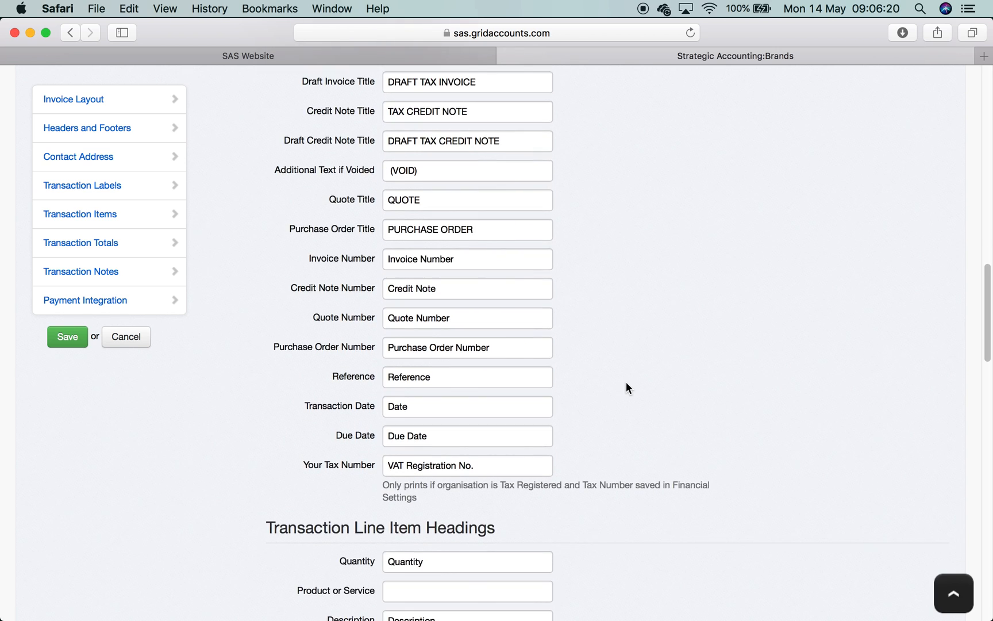
pyautogui.scroll(-10, 627, 383)
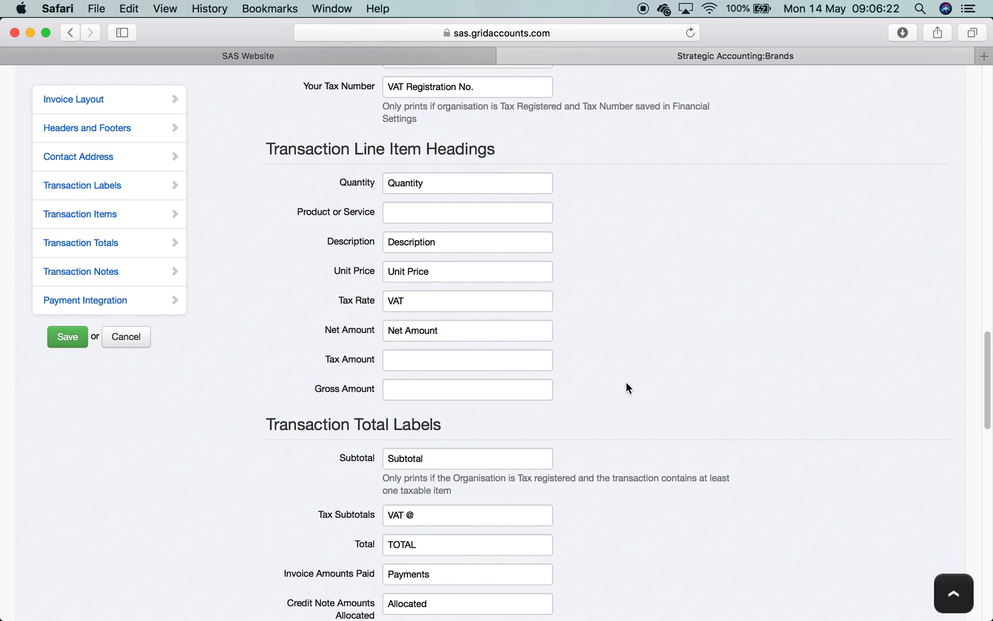
# Set the Notes Label in the Additional Notes section to "Terms and Conditions".
pyautogui.scroll(-10, 626, 383)
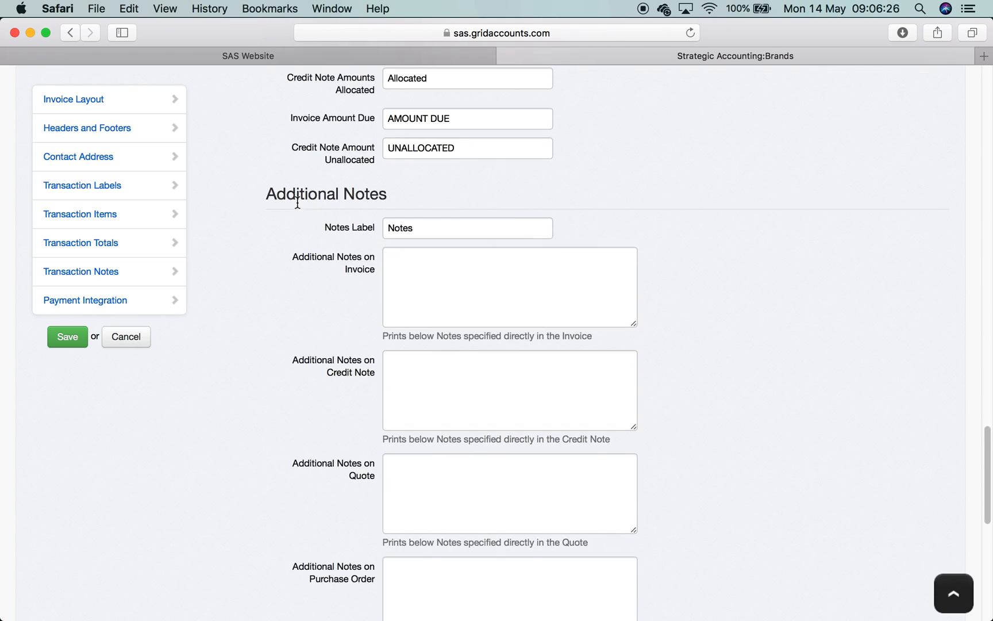
pyautogui.click(432, 228)
pyautogui.press('BackSpace')
pyautogui.press('BackSpace')
pyautogui.press('BackSpace')
pyautogui.press('BackSpace')
pyautogui.press('BackSpace')
pyautogui.write('Bankin')
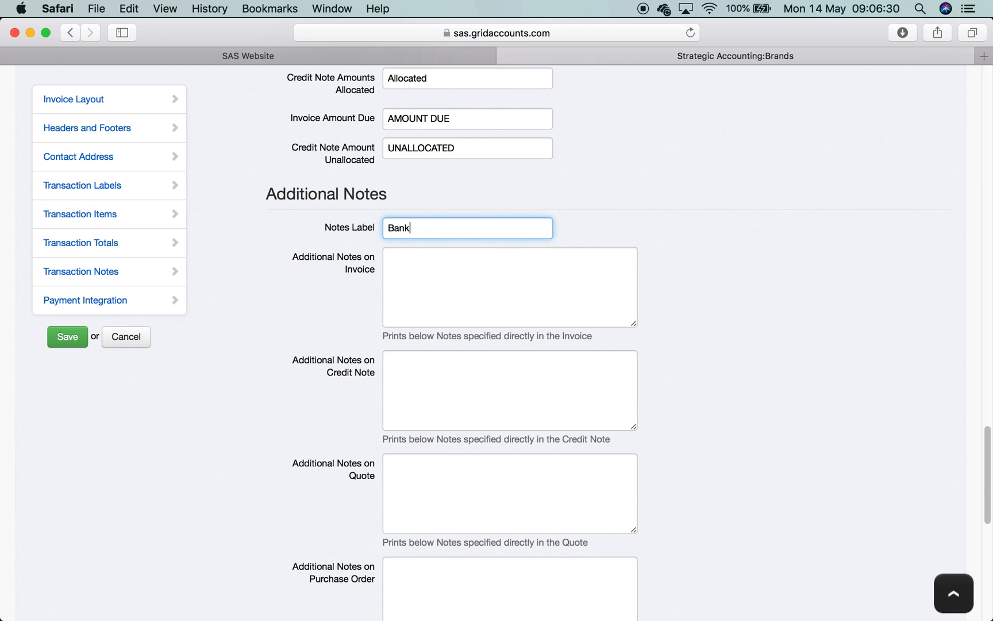
pyautogui.press('BackSpace')
pyautogui.press('BackSpace')
pyautogui.press('BackSpace')
pyautogui.press('BackSpace')
pyautogui.press('BackSpace')
pyautogui.press('BackSpace')
pyautogui.write('Terms an C')
pyautogui.press('BackSpace')
pyautogui.press('BackSpace')
pyautogui.write('d Cons')
pyautogui.press('BackSpace')
pyautogui.write('ditions')
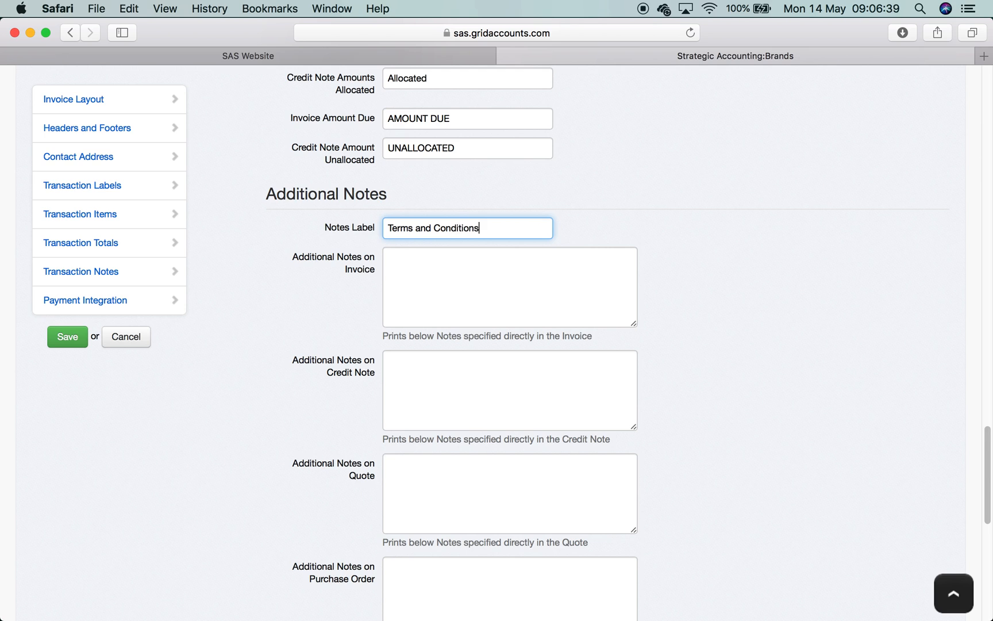
# Fill Additional Notes on Invoice with 'Banking Details" ABSA Bank adeererererere' and, below a blank line, '50% before the job starts.etc'.
pyautogui.press('Tab')
pyautogui.write('Banking ')
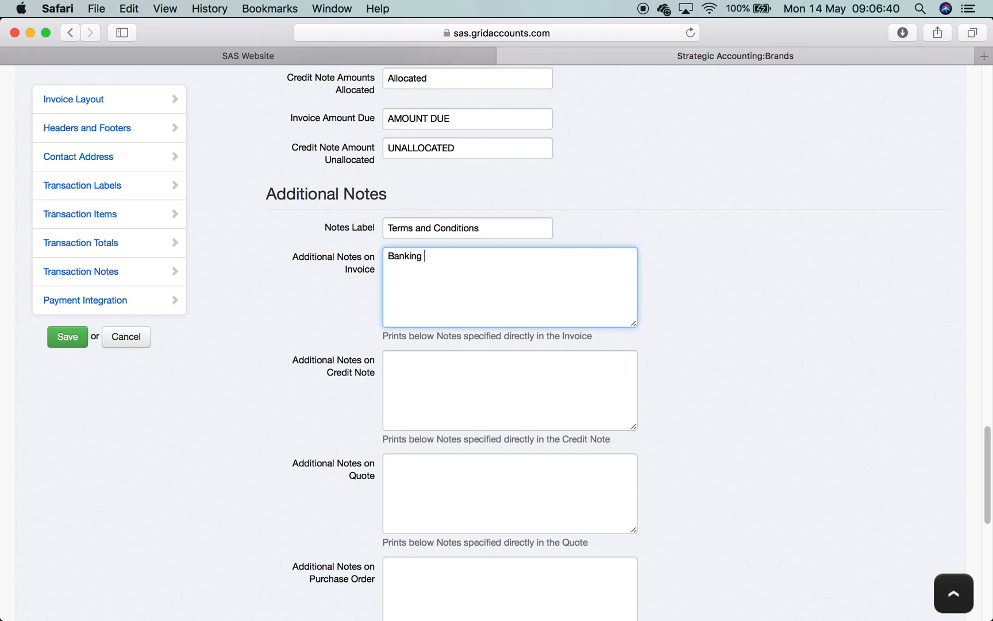
pyautogui.write('Details" AB')
pyautogui.press('BackSpace')
pyautogui.press('BackSpace')
pyautogui.write('A Bank adeererererere')
pyautogui.press('Return')
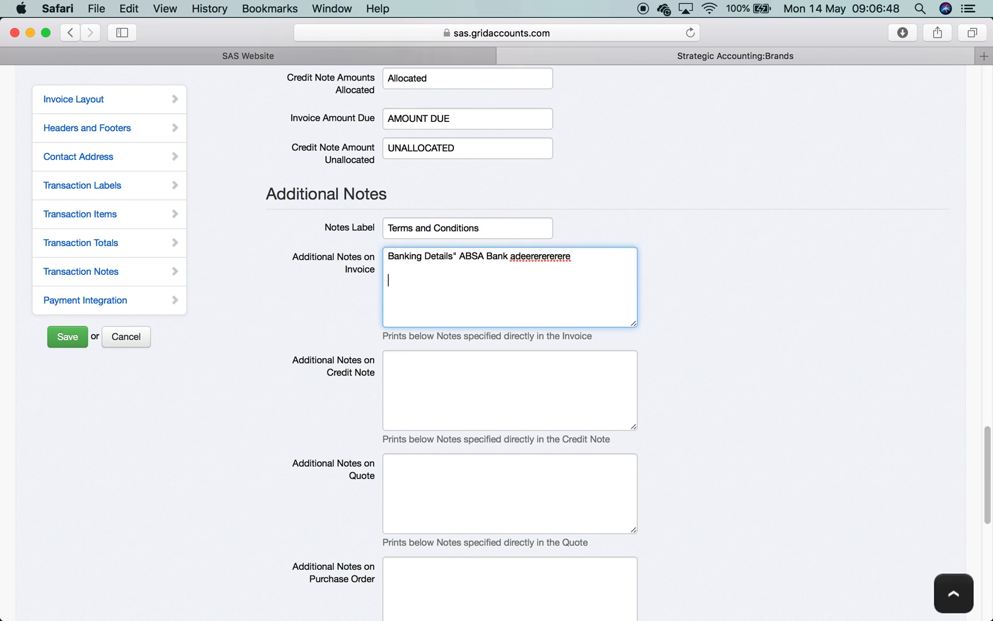
pyautogui.write('50% before the job starts.etc')
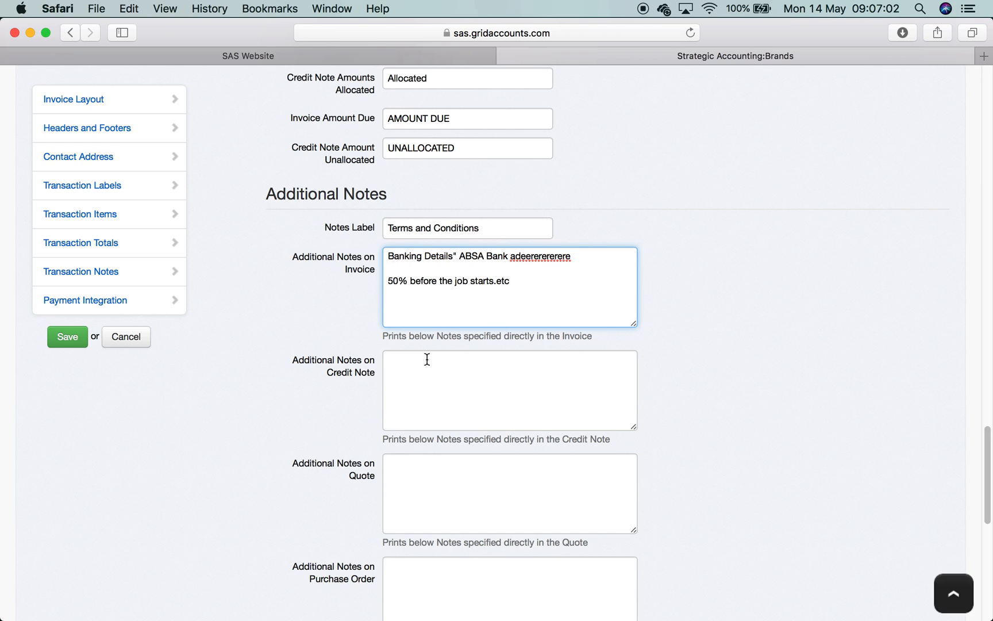
# Copy the Additional Notes on Invoice text into the Additional Notes on Quote field.
pyautogui.click(408, 474)
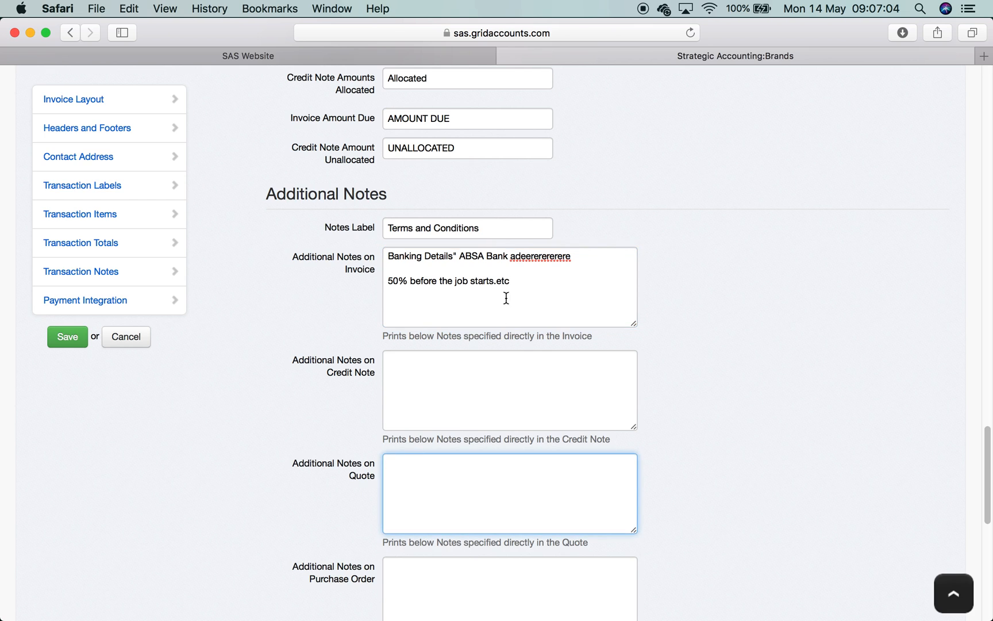
pyautogui.moveTo(511, 293); pyautogui.dragTo(382, 257)
pyautogui.press('super+c')
pyautogui.click(435, 460)
pyautogui.press('super+v')
# Review the remaining notes fields, PayPal Integration and Payment Notification sections, and save the Default Brand Template.
pyautogui.scroll(-5, 485, 505)
pyautogui.click(451, 411)
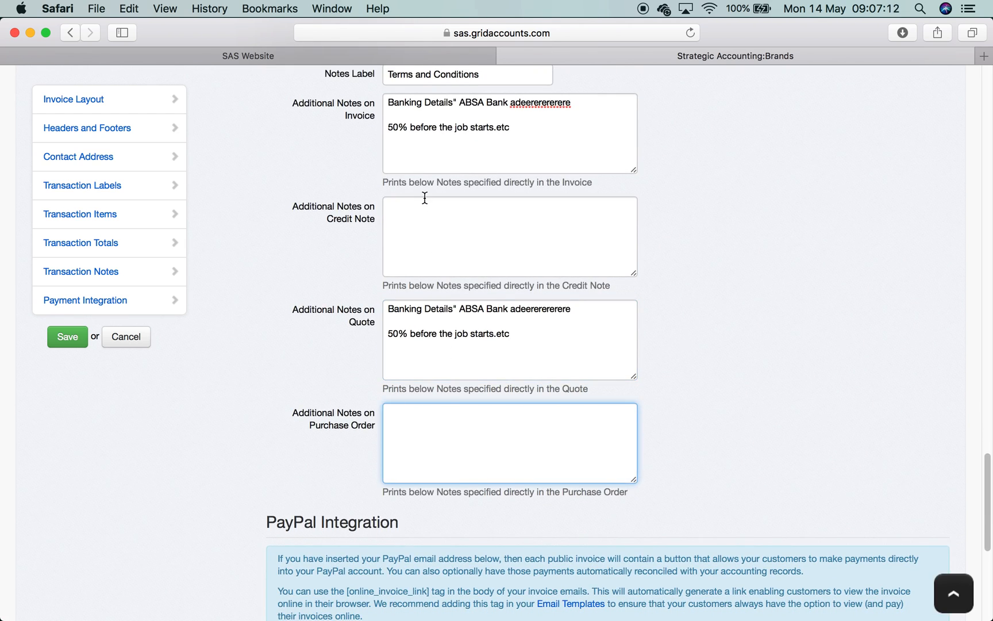
pyautogui.click(428, 218)
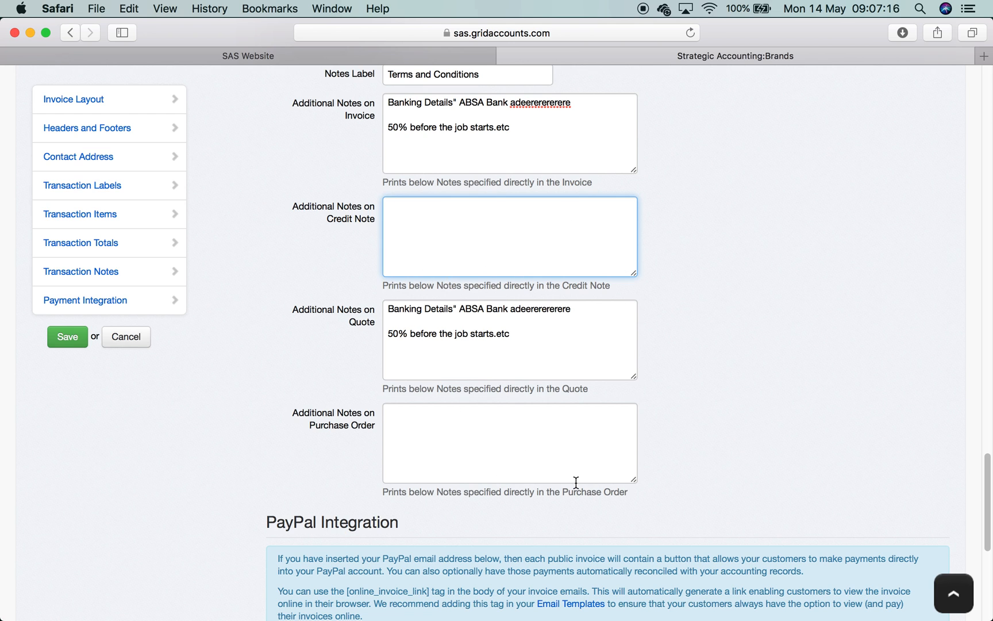
pyautogui.scroll(-5, 575, 481)
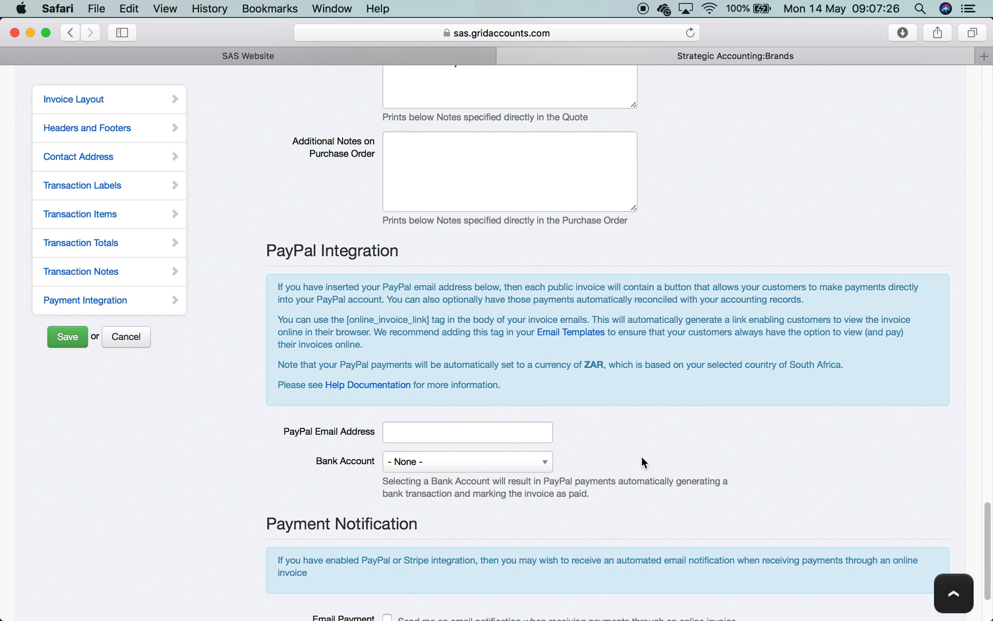
pyautogui.scroll(-2, 647, 483)
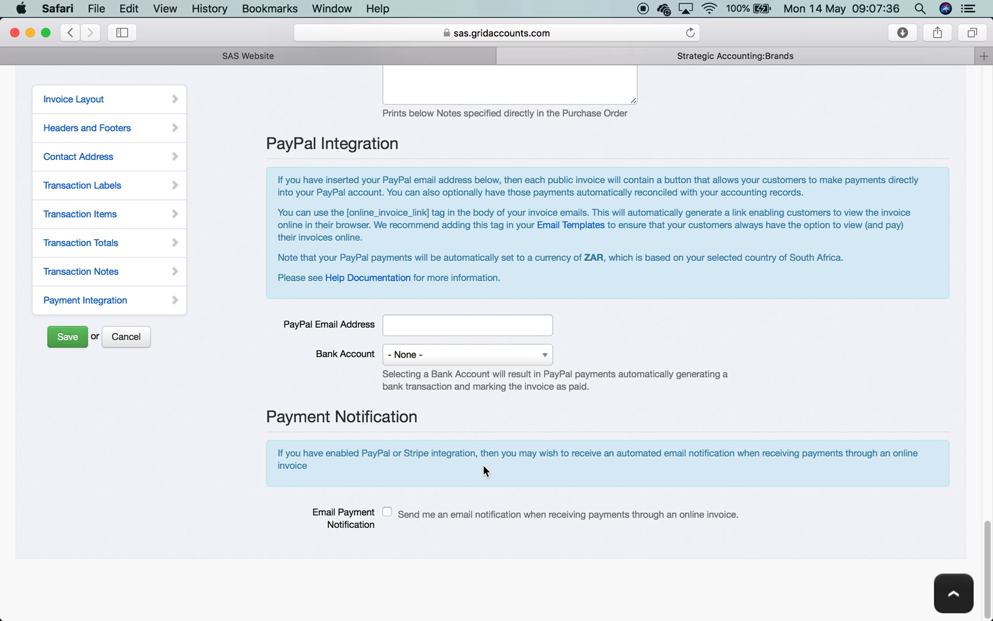
pyautogui.scroll(20, 615, 408)
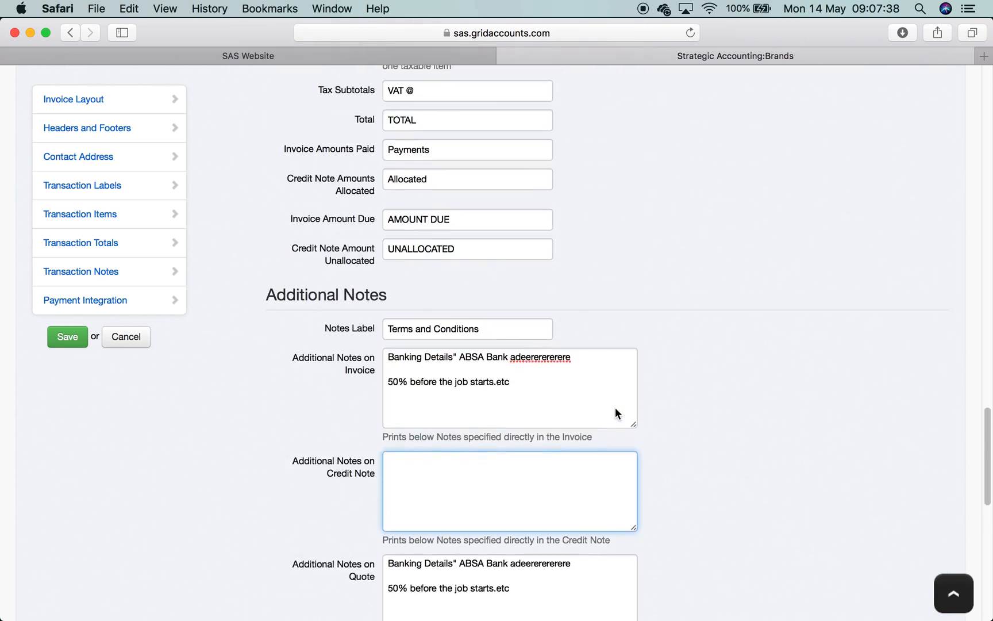
pyautogui.scroll(10, 615, 406)
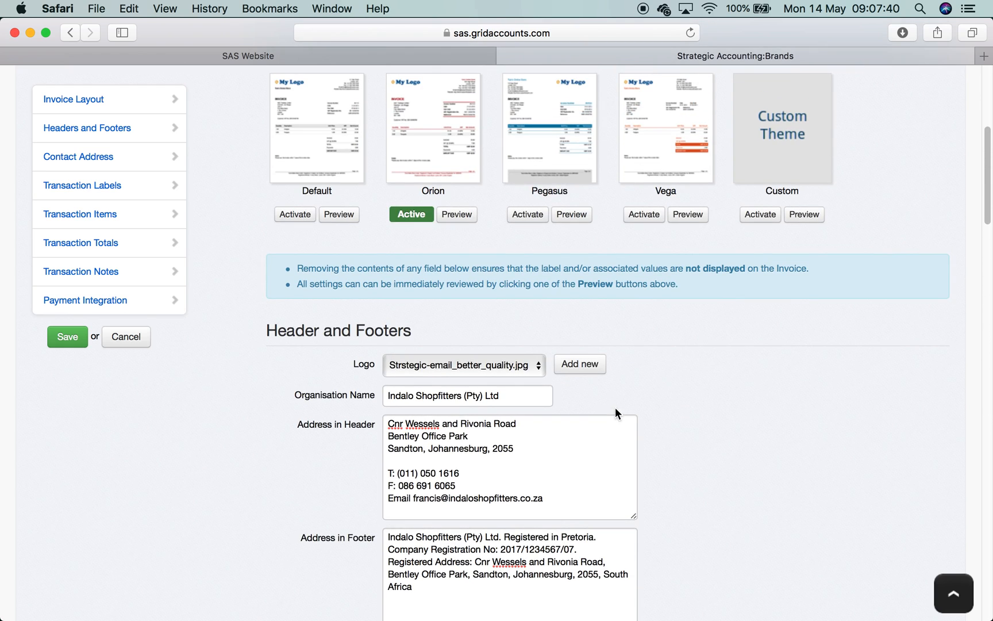
pyautogui.click(58, 340)
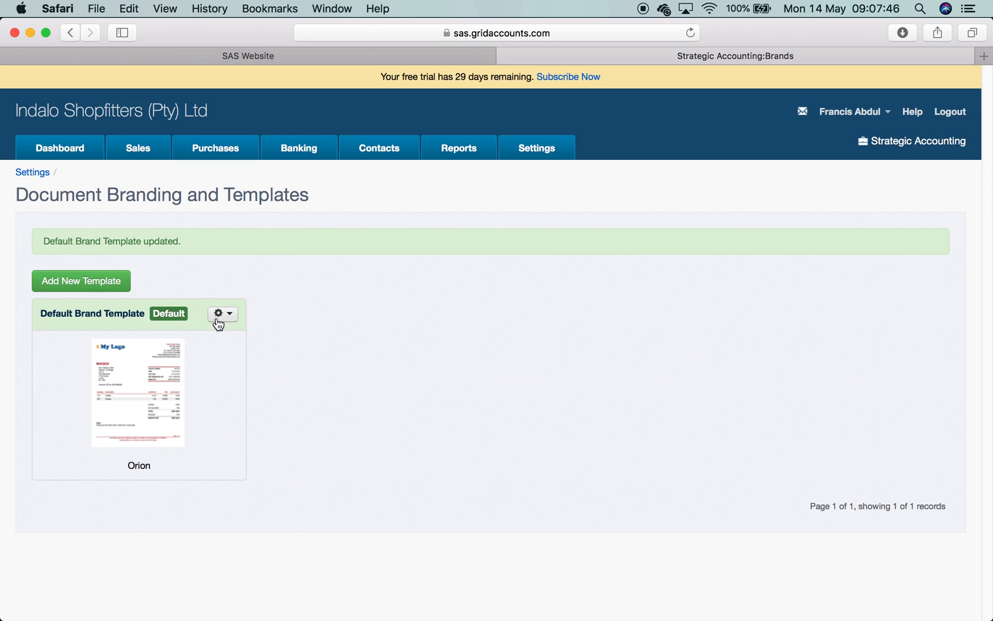
# Reopen the Default Brand Template for editing and preview its active Orion layout as a PDF invoice.
pyautogui.click(218, 320)
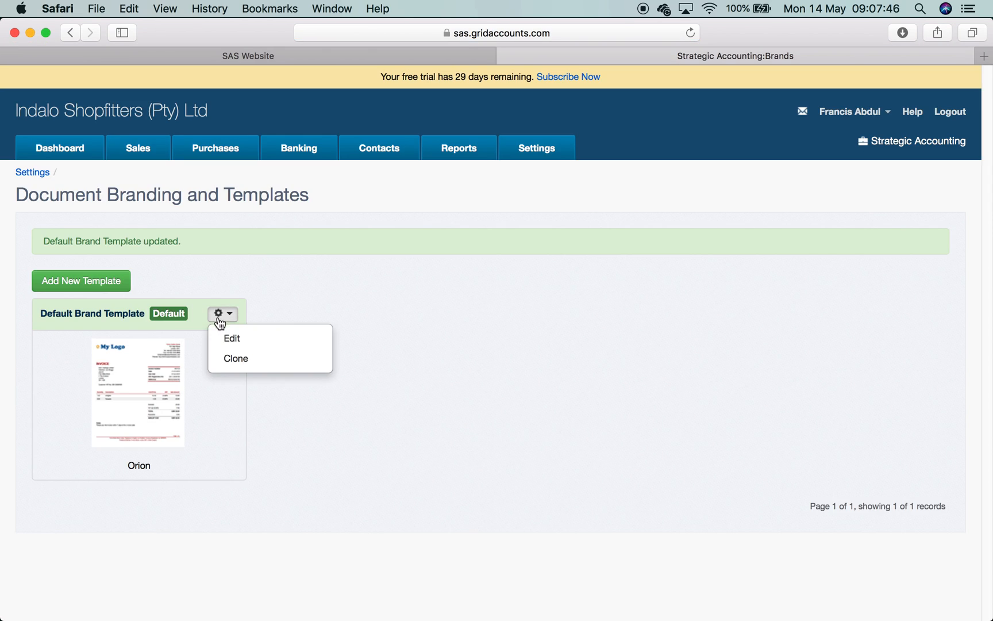
pyautogui.click(227, 337)
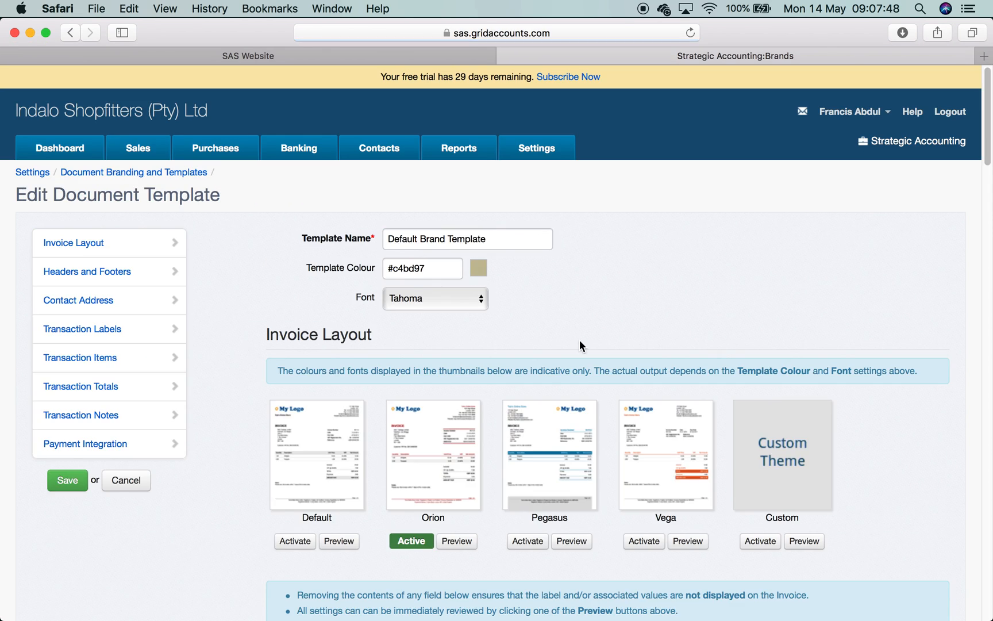
pyautogui.scroll(-5, 582, 414)
pyautogui.click(460, 422)
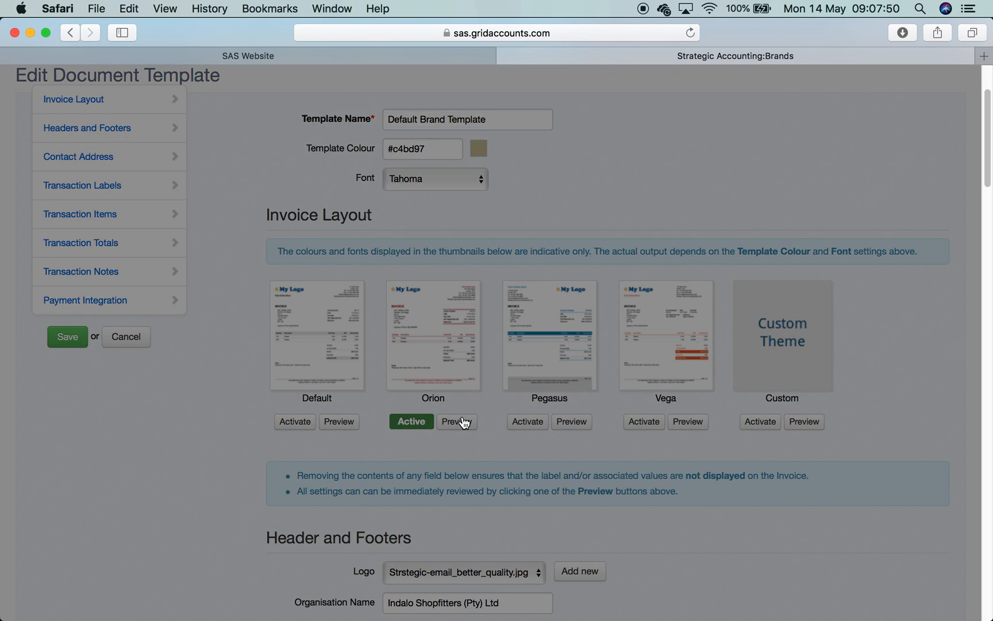
pyautogui.click(351, 185)
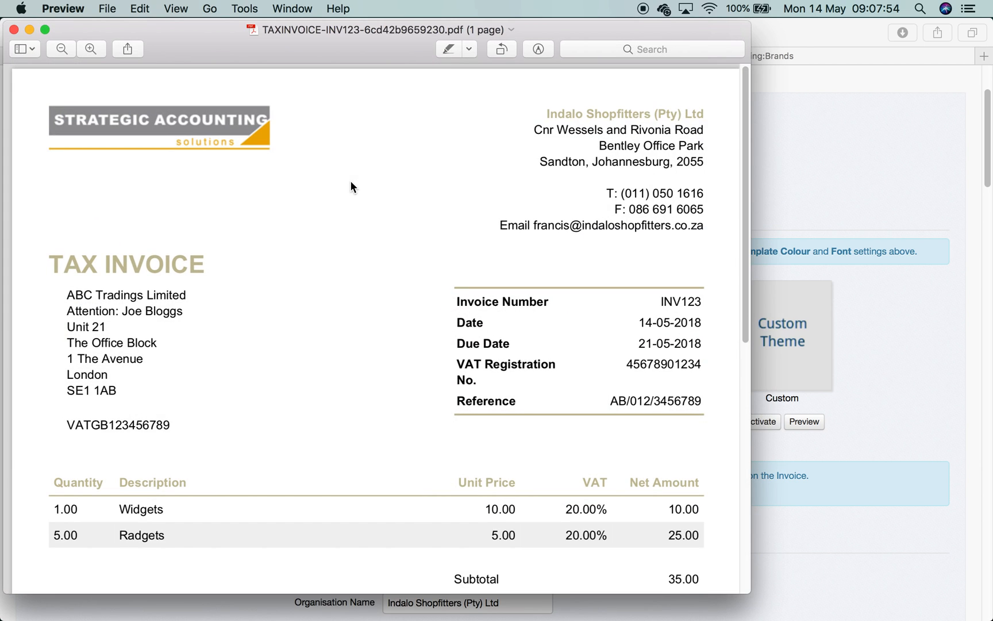
# Examine the logo, header address, invoice details, totals, Terms and Conditions and footer in the tax invoice preview, and close it.
pyautogui.moveTo(752, 342); pyautogui.dragTo(836, 339)
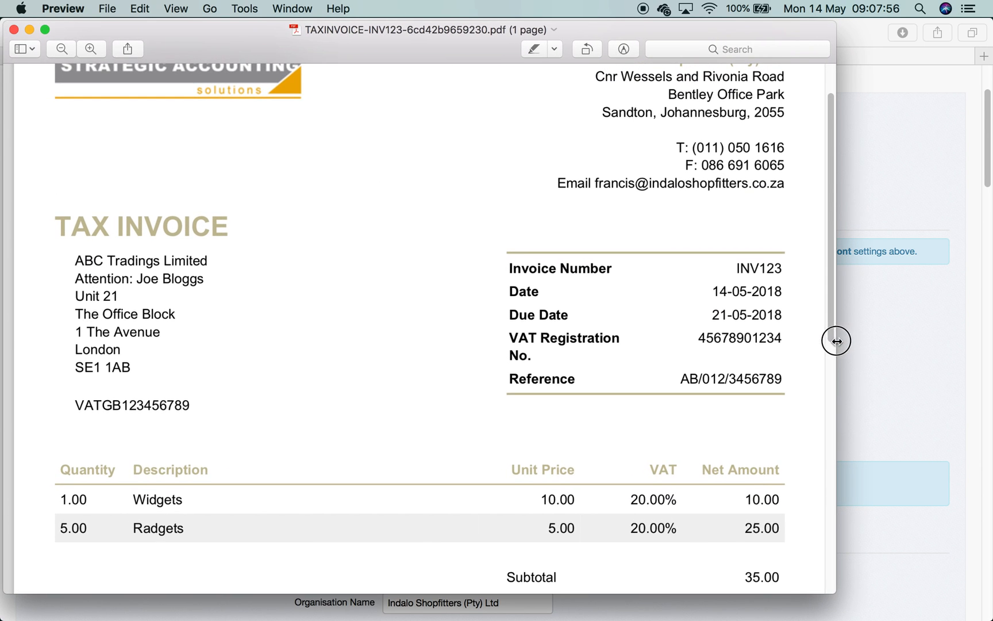
pyautogui.scroll(3, 340, 245)
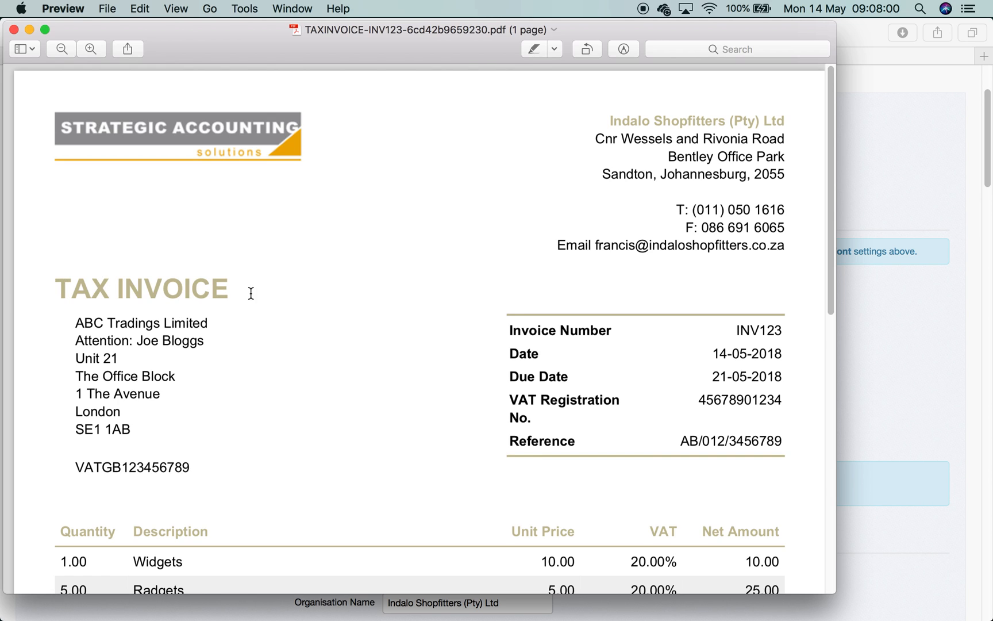
pyautogui.moveTo(604, 121); pyautogui.dragTo(777, 125)
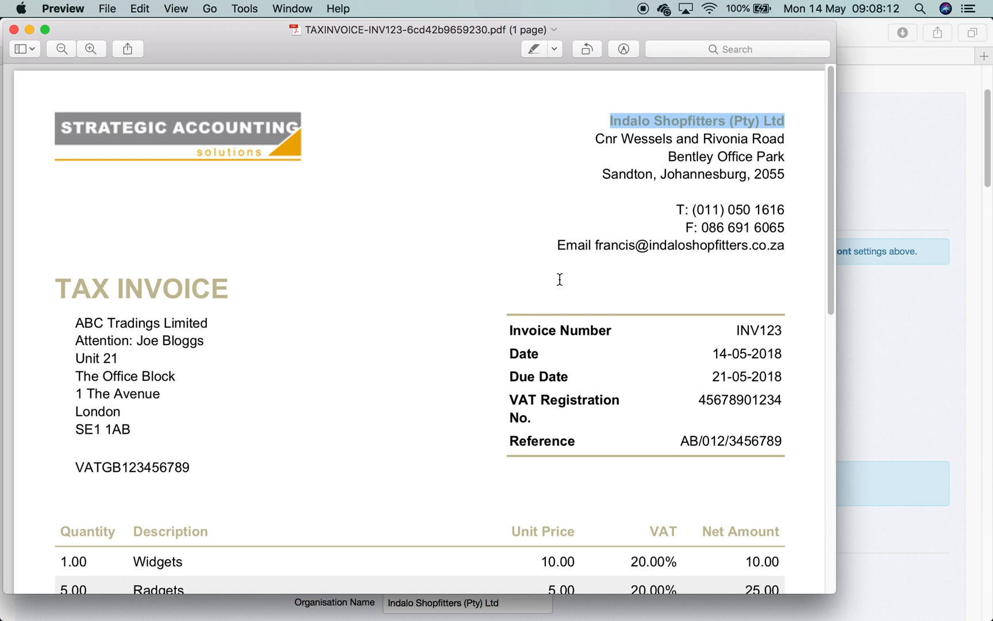
pyautogui.click(473, 344)
pyautogui.scroll(-10, 472, 343)
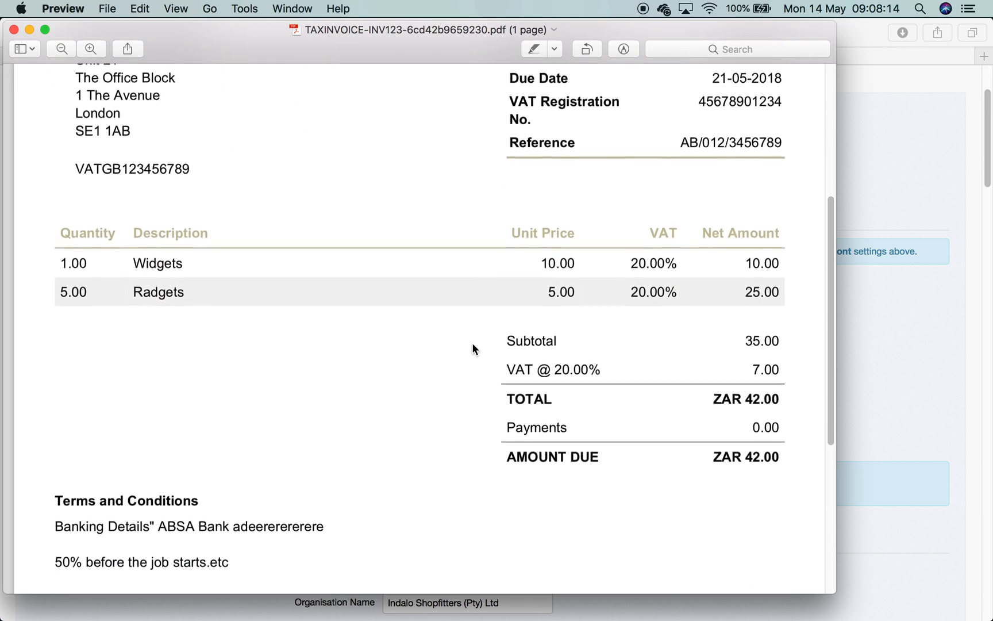
pyautogui.scroll(-3, 472, 342)
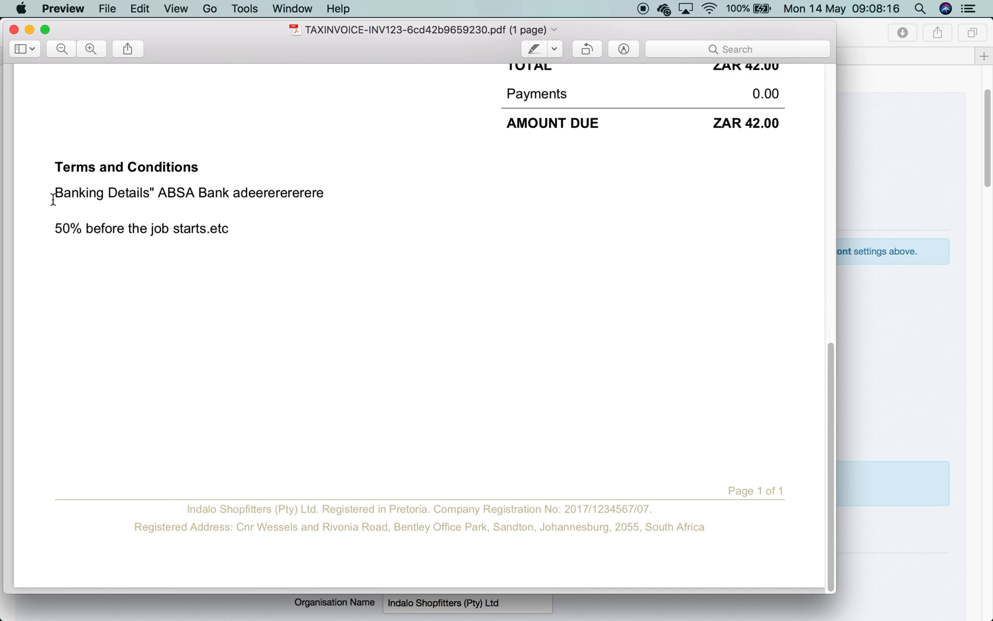
pyautogui.moveTo(52, 195); pyautogui.dragTo(208, 248)
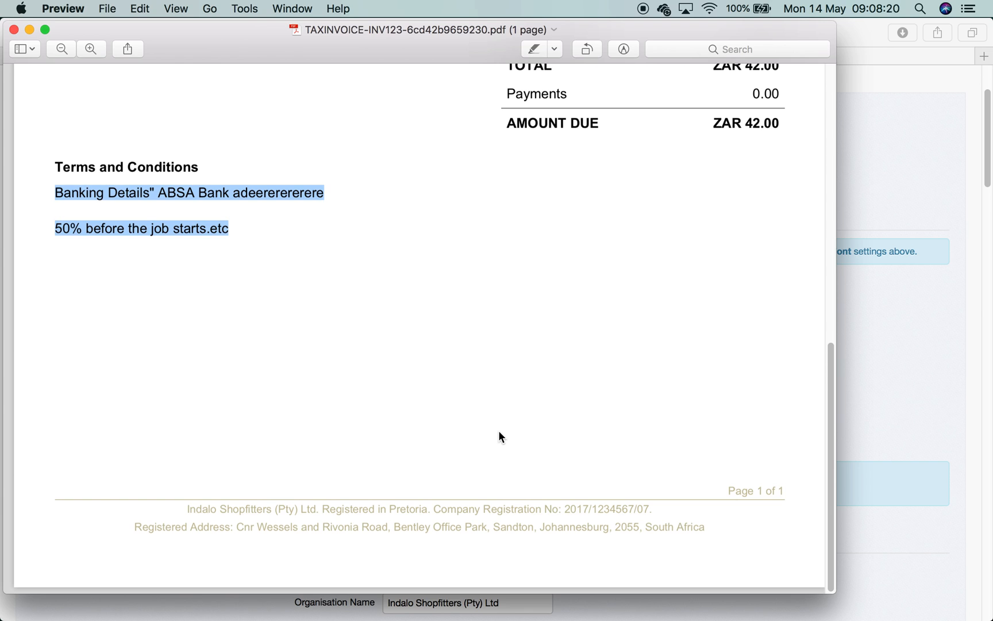
pyautogui.click(469, 313)
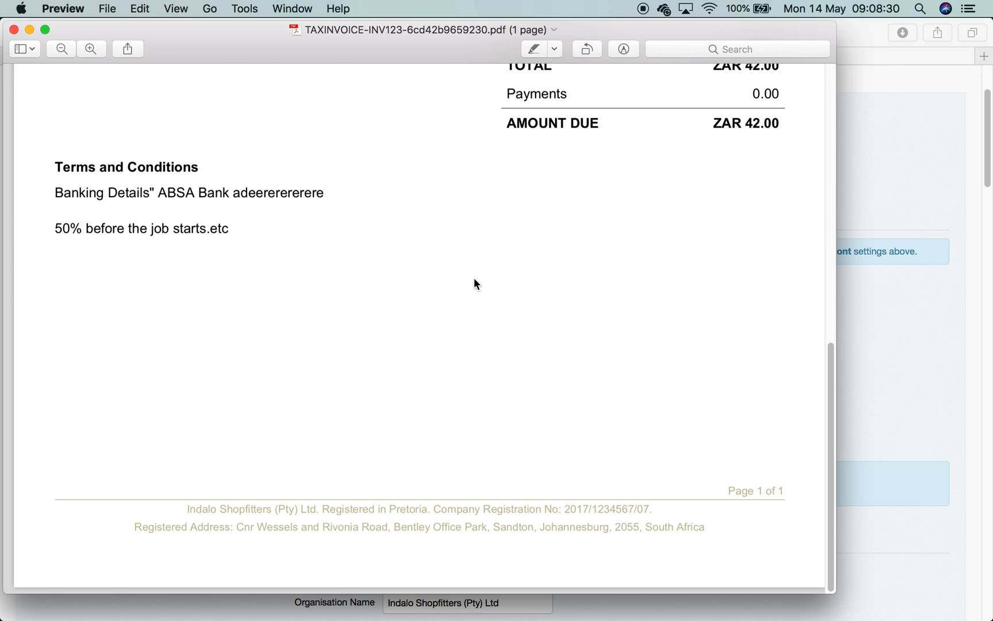
pyautogui.scroll(15, 473, 277)
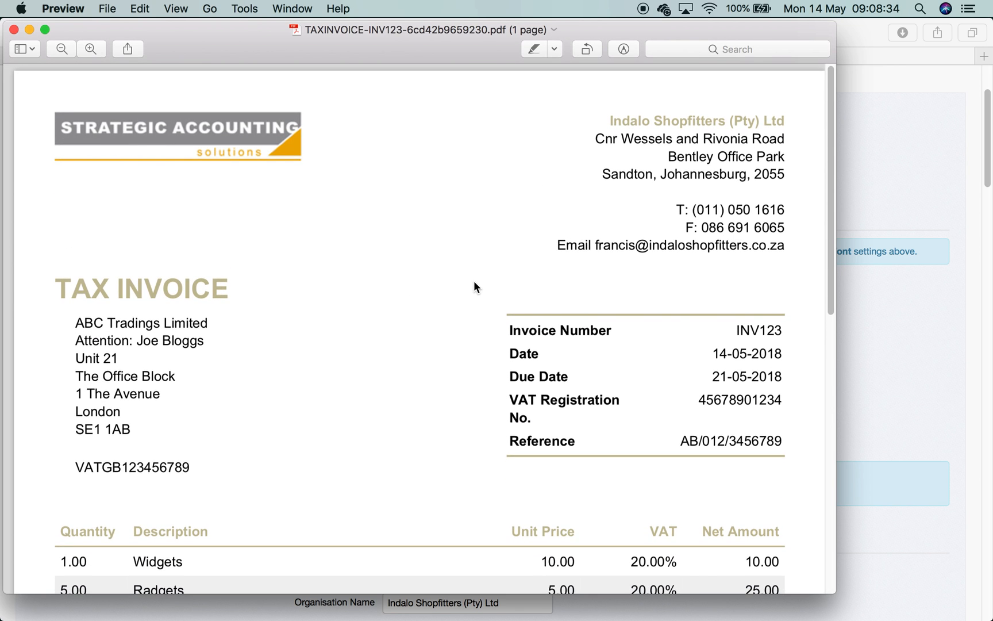
pyautogui.click(13, 30)
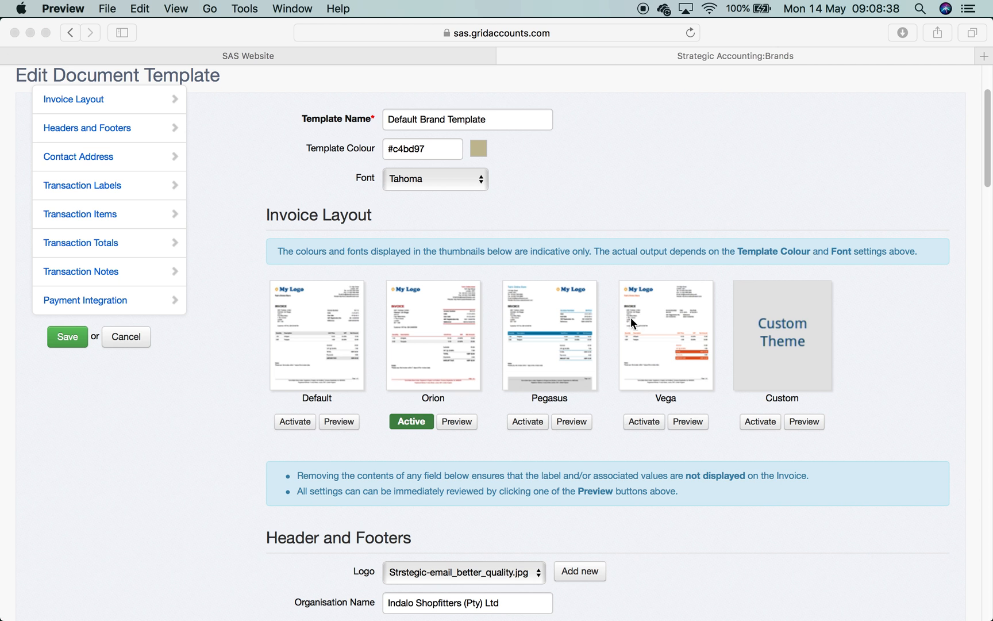
# Look over the template's settings from header to payment integration once more and save the template again.
pyautogui.scroll(-10, 751, 535)
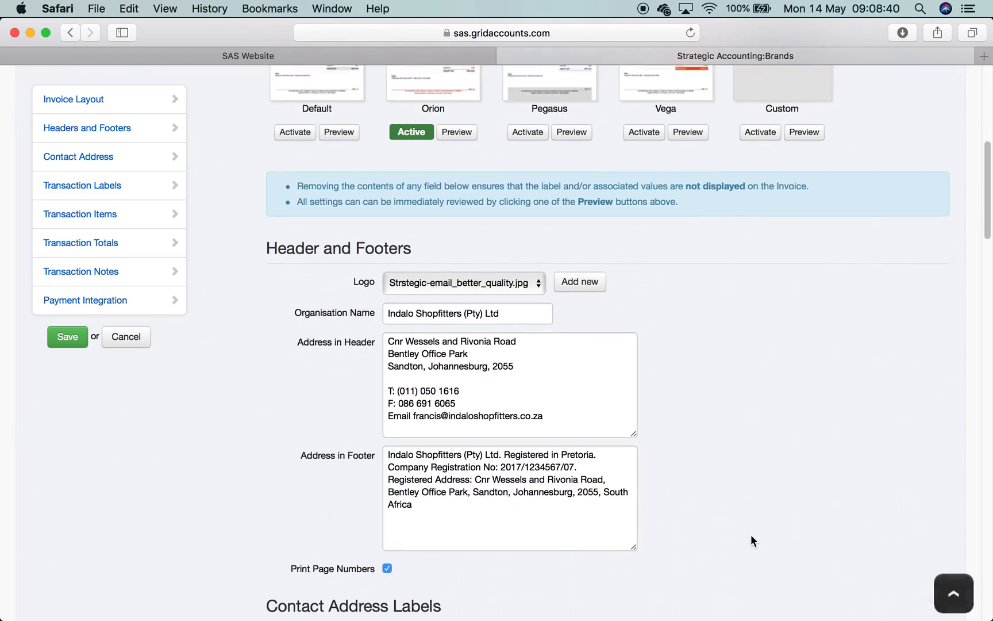
pyautogui.scroll(-20, 751, 536)
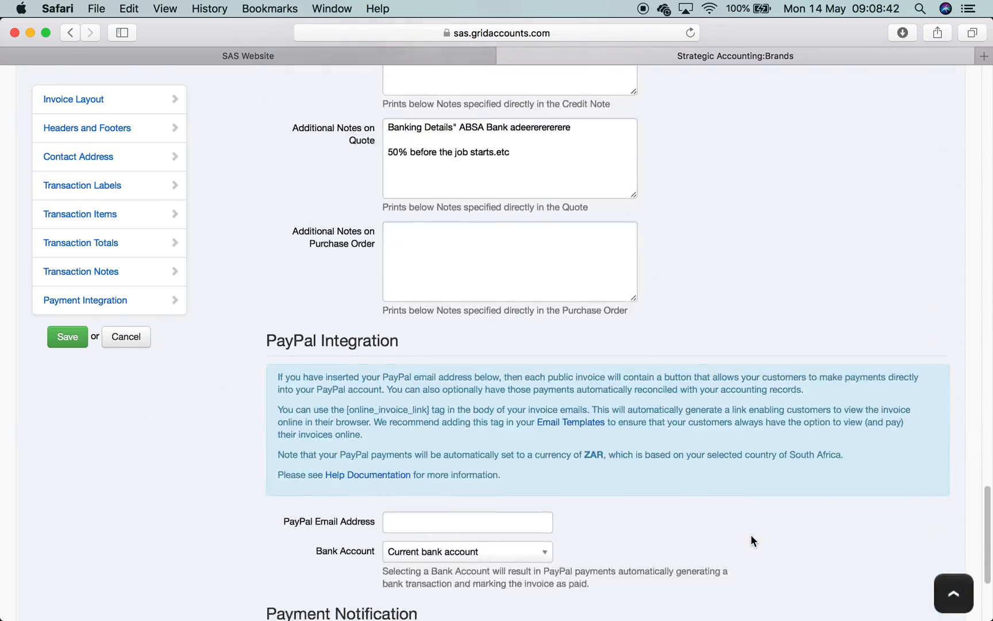
pyautogui.scroll(20, 750, 540)
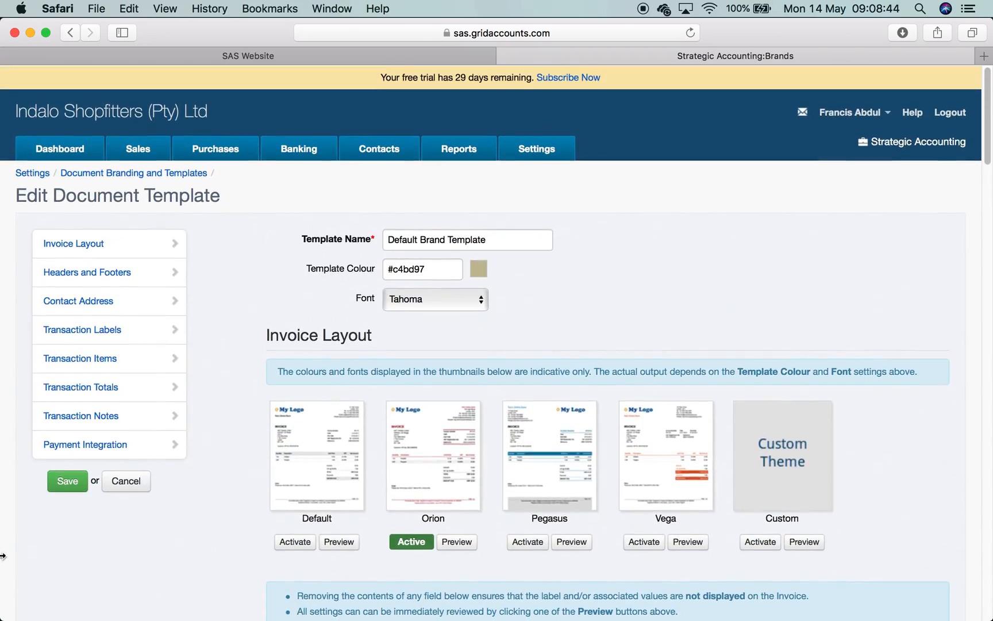
pyautogui.click(68, 486)
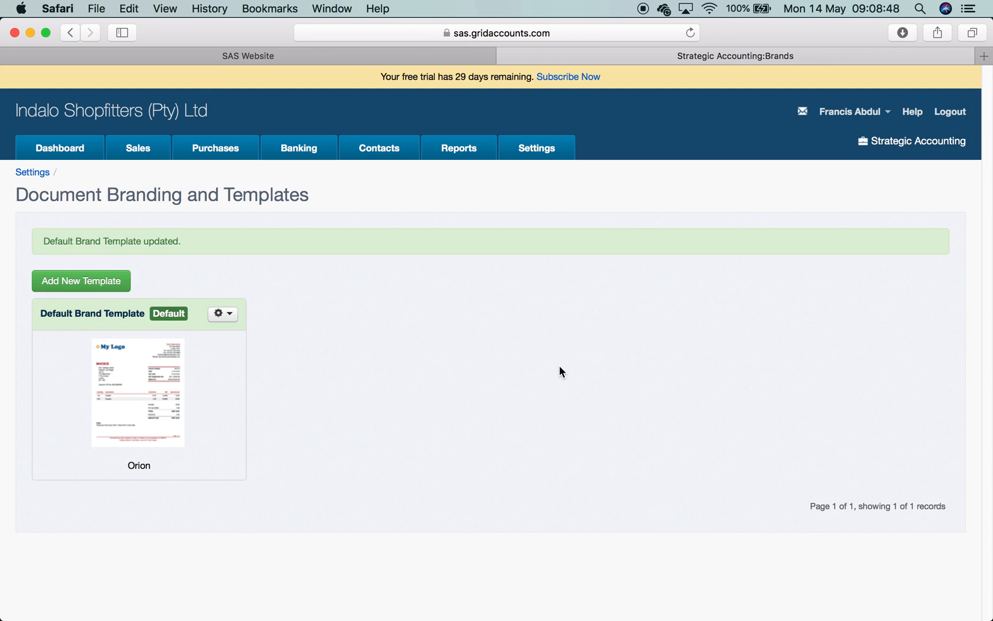
# In the Statements, Remittances and Receipts settings, set Name in Header to the logo Strstegic-email_better_quality.jpg and enable Print Page Numbers.
pyautogui.click(543, 149)
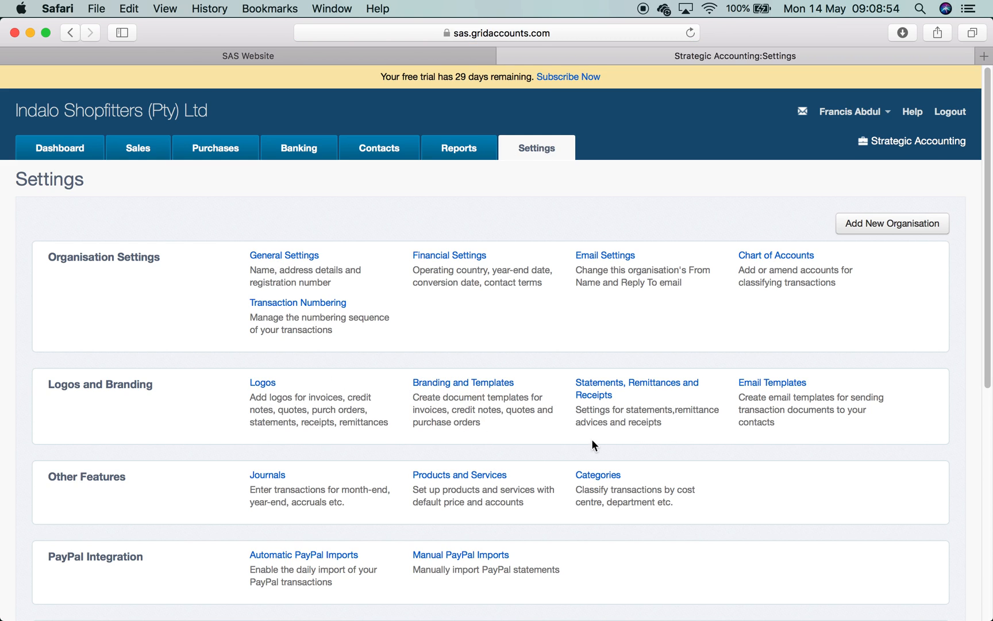
pyautogui.click(642, 388)
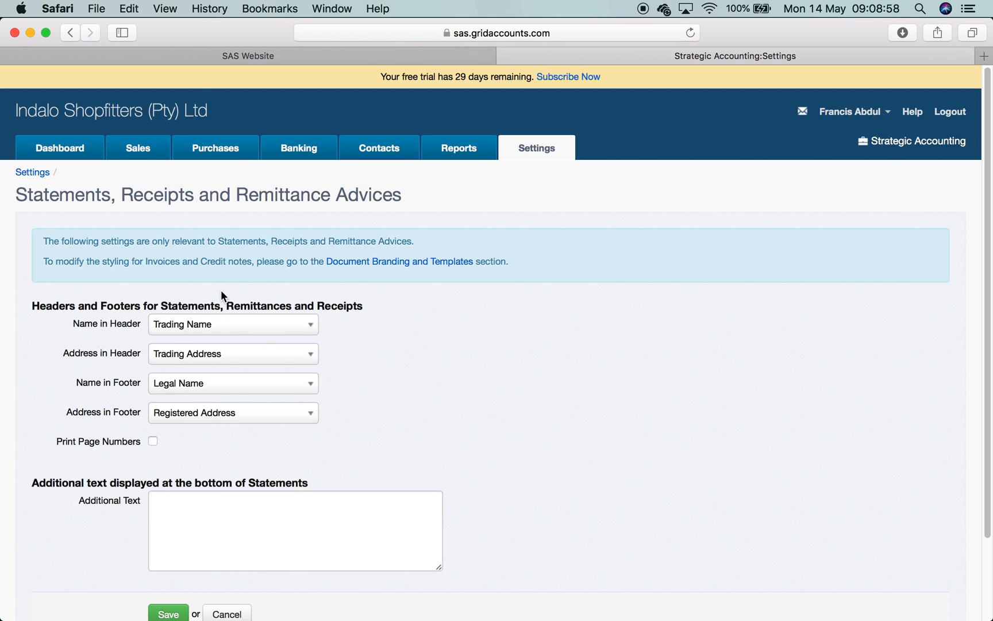
pyautogui.click(282, 330)
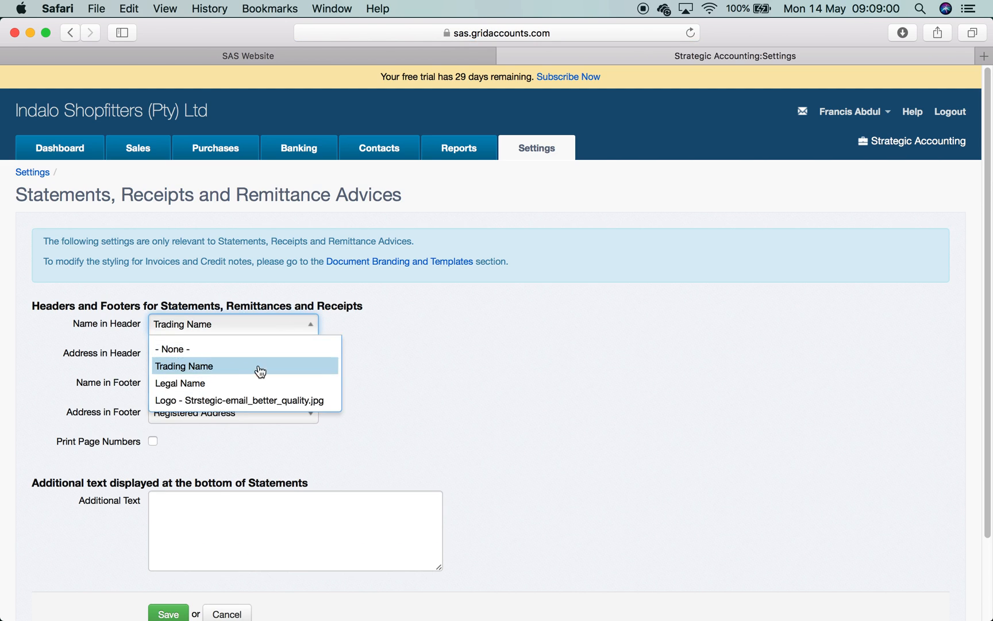
pyautogui.click(257, 405)
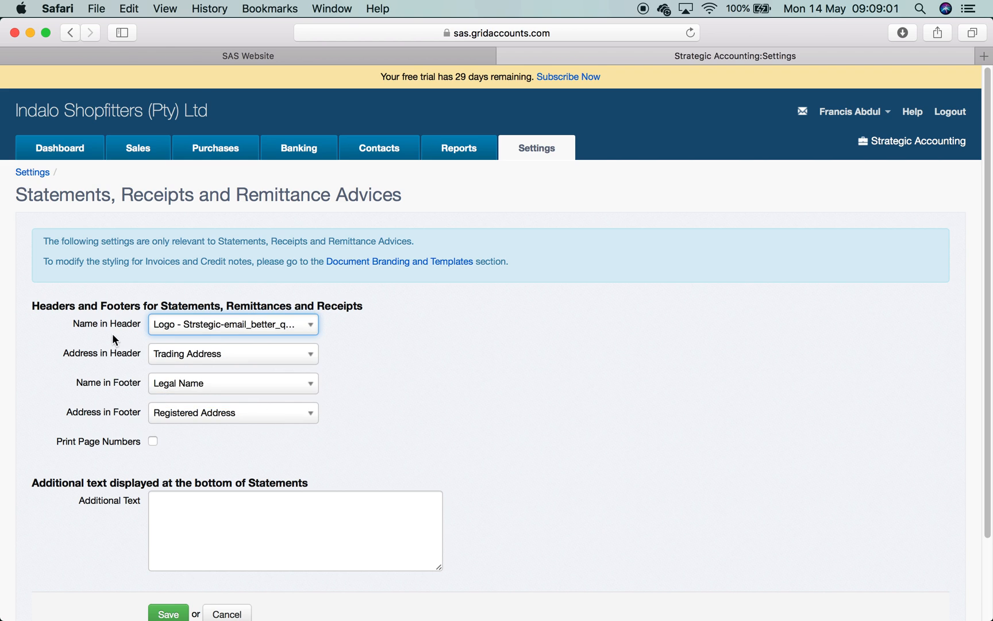
pyautogui.click(257, 327)
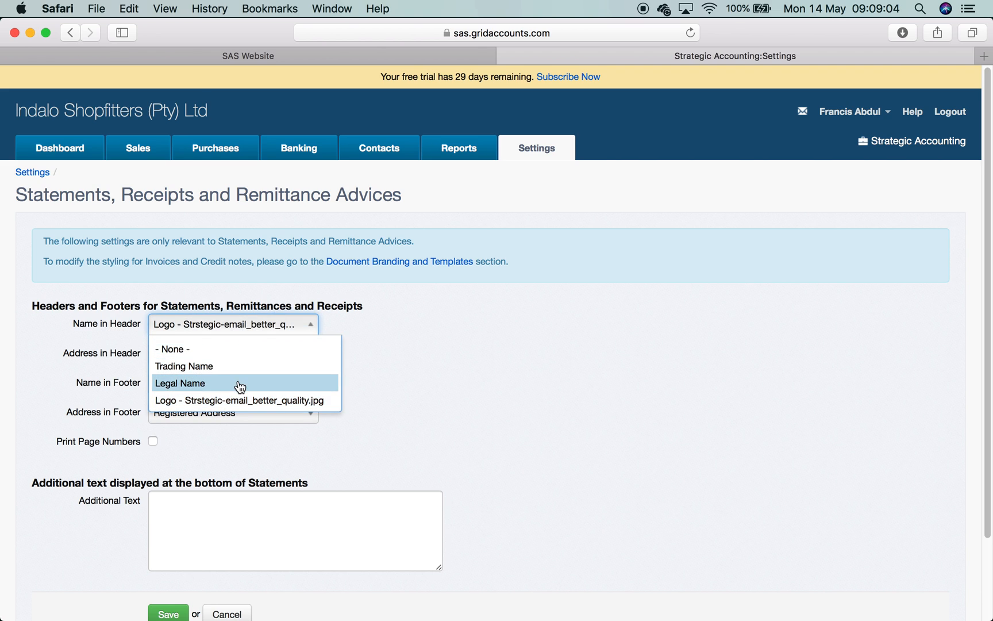
pyautogui.click(241, 400)
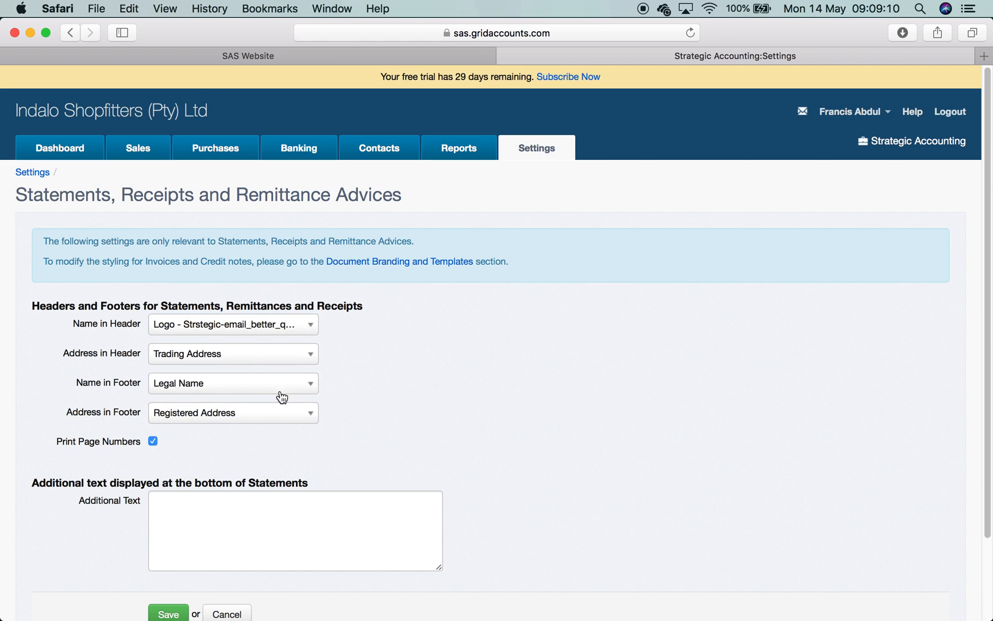
# Check the choices offered for Address in Footer and Name in Footer.
pyautogui.click(309, 415)
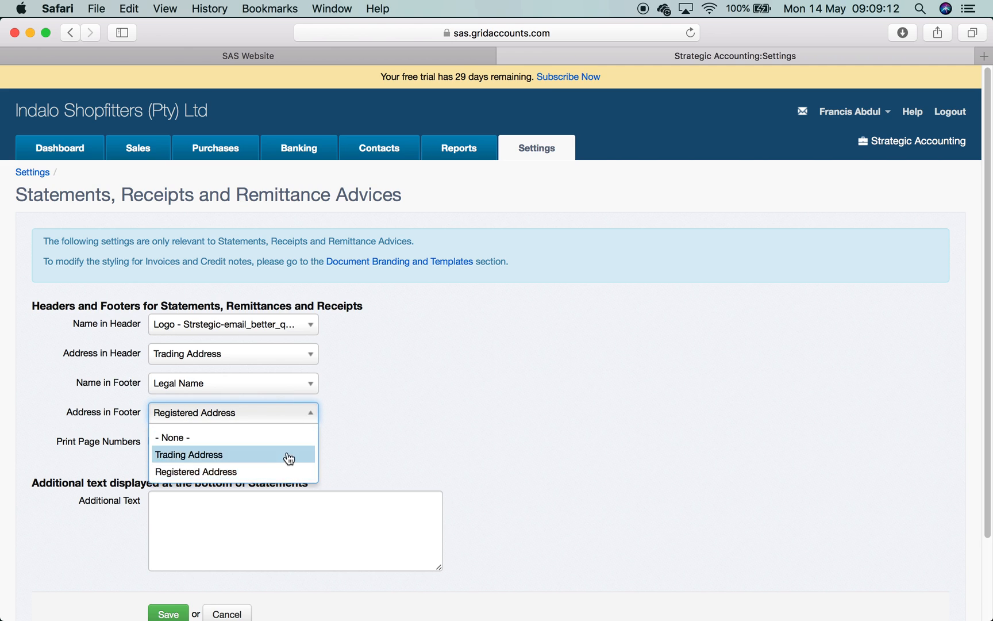
pyautogui.click(304, 390)
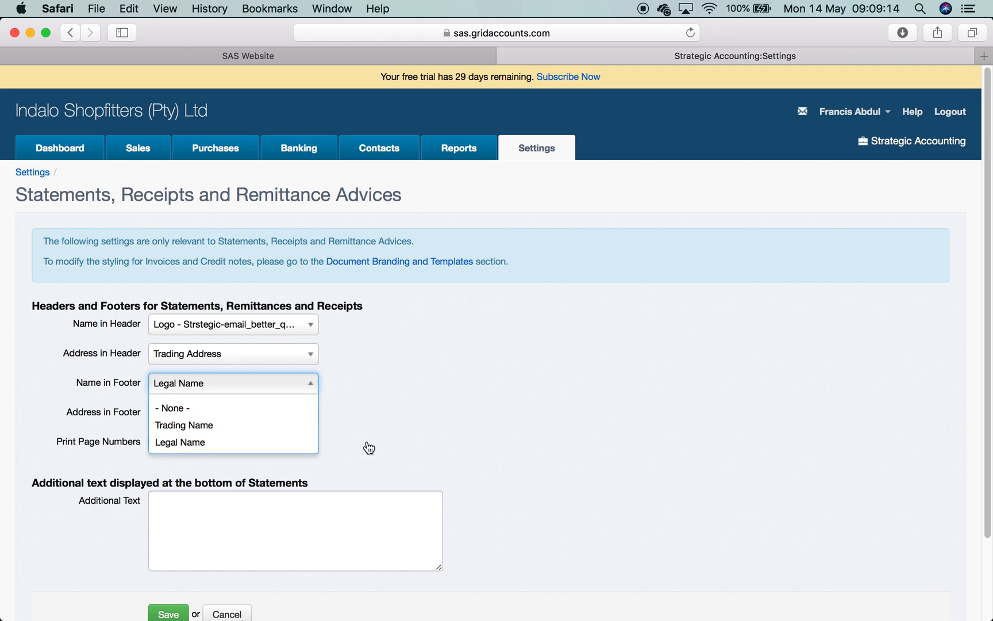
pyautogui.click(463, 422)
# Set the Additional Text displayed at the bottom of statements to "Please remit payment ASAP.".
pyautogui.click(271, 505)
pyautogui.scroll(-1, 271, 504)
pyautogui.scroll(-3, 271, 504)
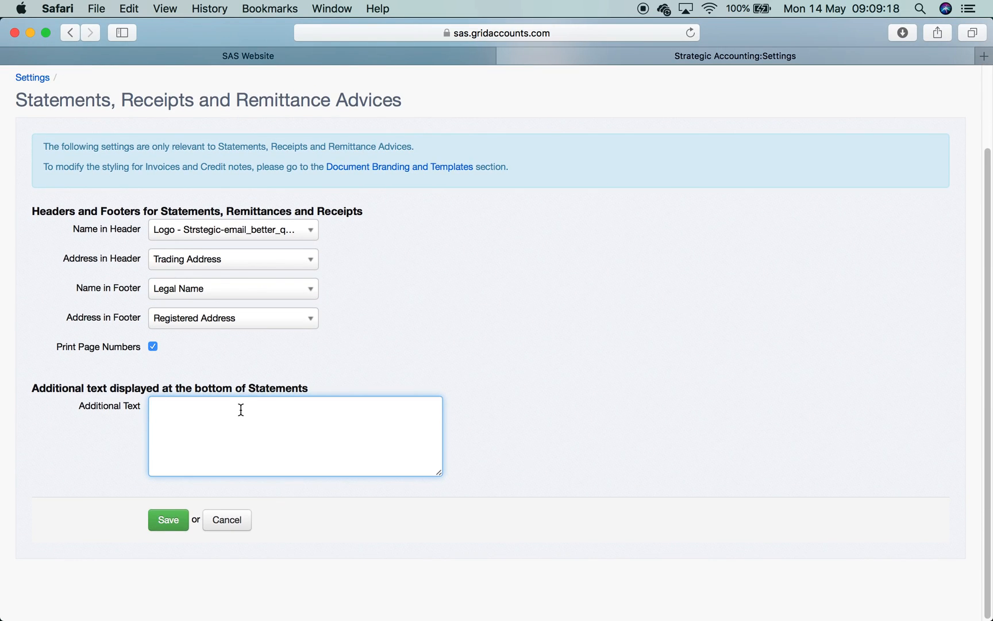
pyautogui.write('Please remit payment ASAP.')
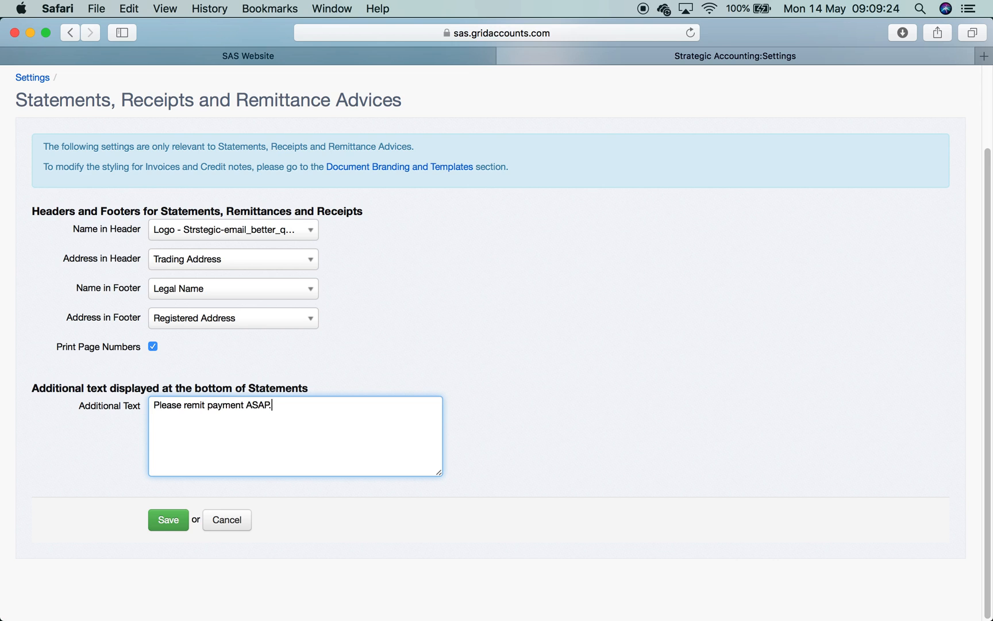
# Save the statements, receipts and remittance advice settings and start adding a new email template.
pyautogui.click(170, 520)
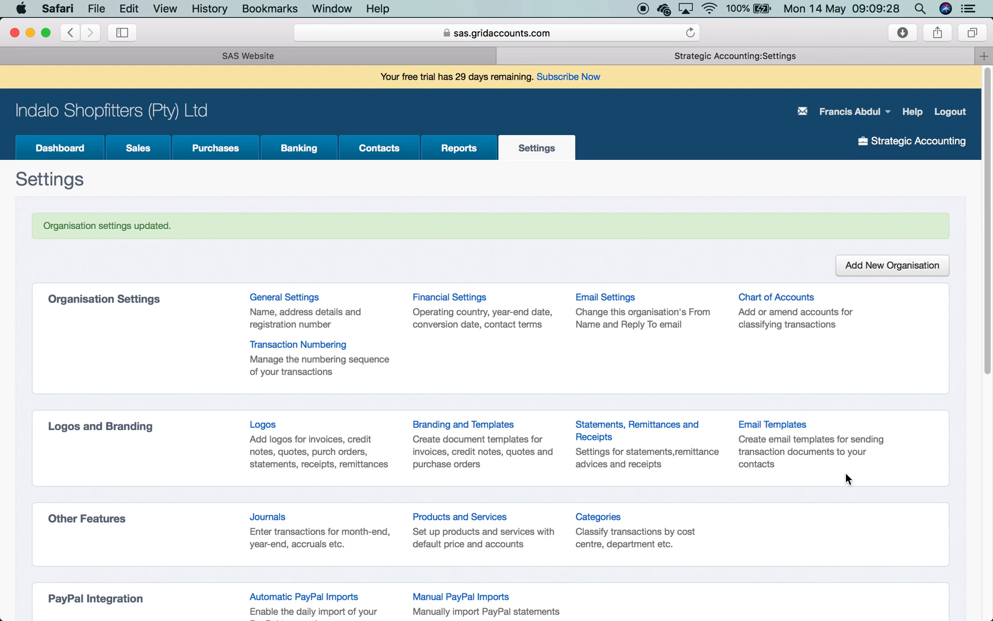
pyautogui.scroll(-5, 850, 495)
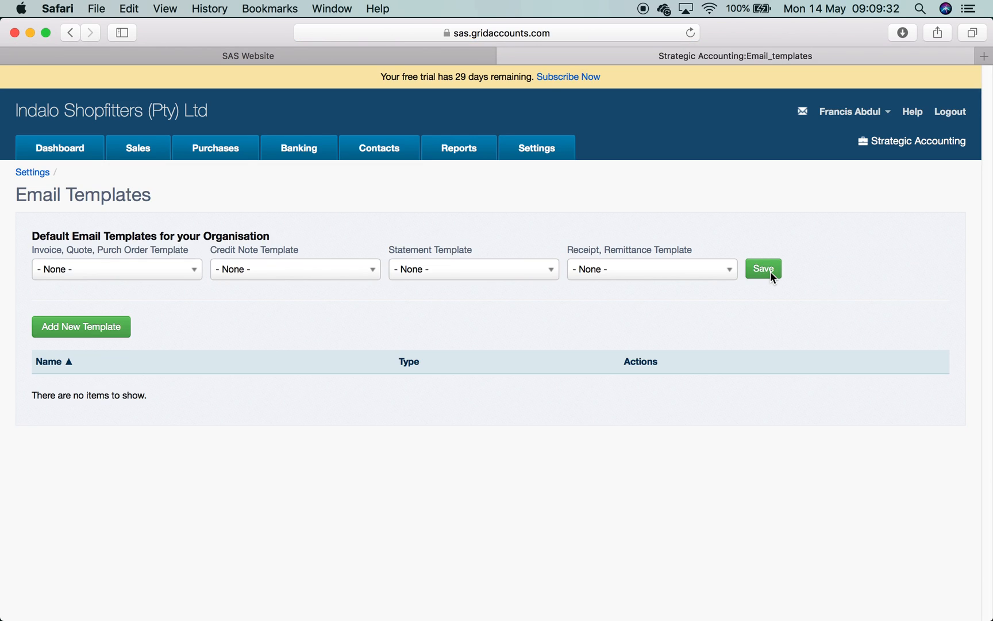
pyautogui.click(102, 332)
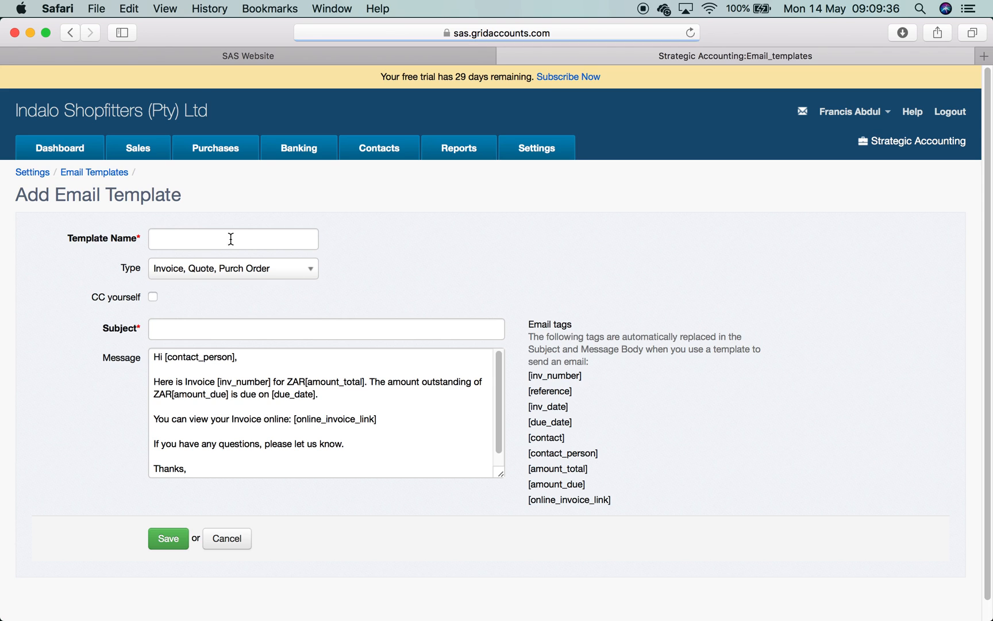
# Name the email template "Invoice Template", set its type to Invoice, Quote, Purch Order and enable CC yourself.
pyautogui.click(218, 238)
pyautogui.write('Invoice')
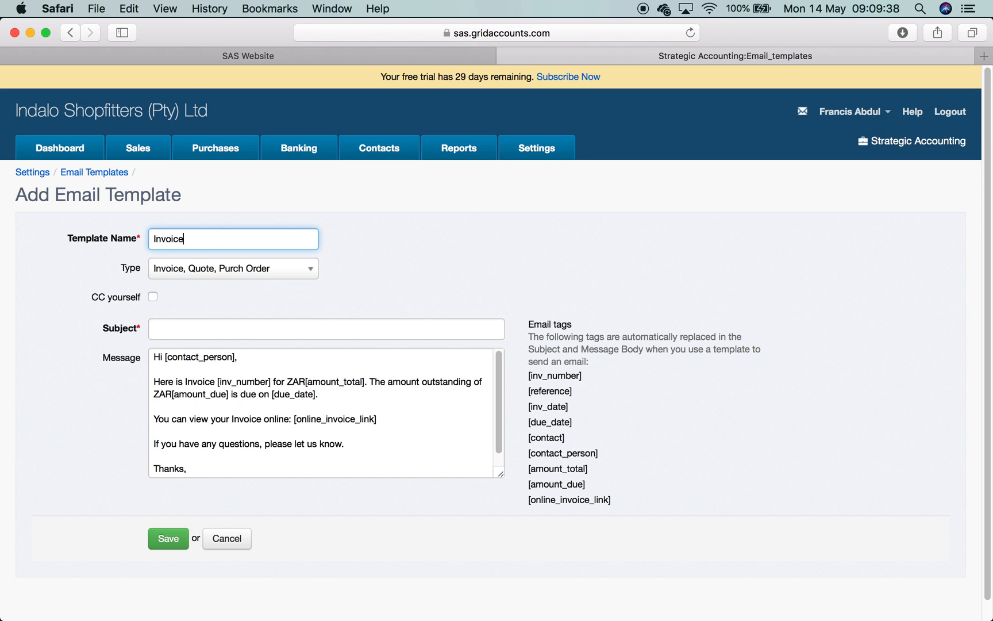
pyautogui.write(' Template')
pyautogui.click(266, 270)
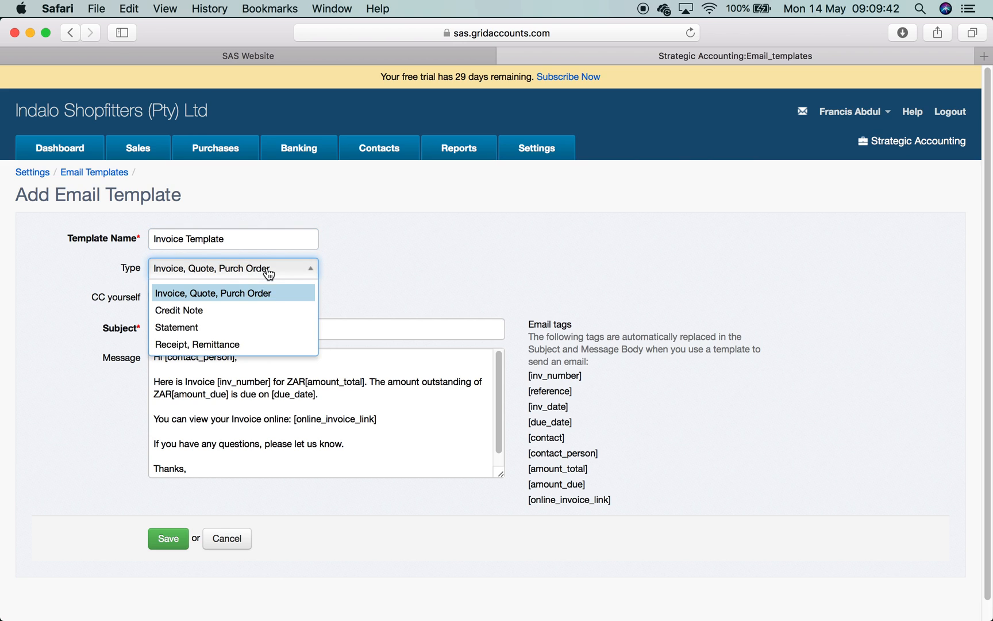
pyautogui.click(265, 294)
pyautogui.click(152, 297)
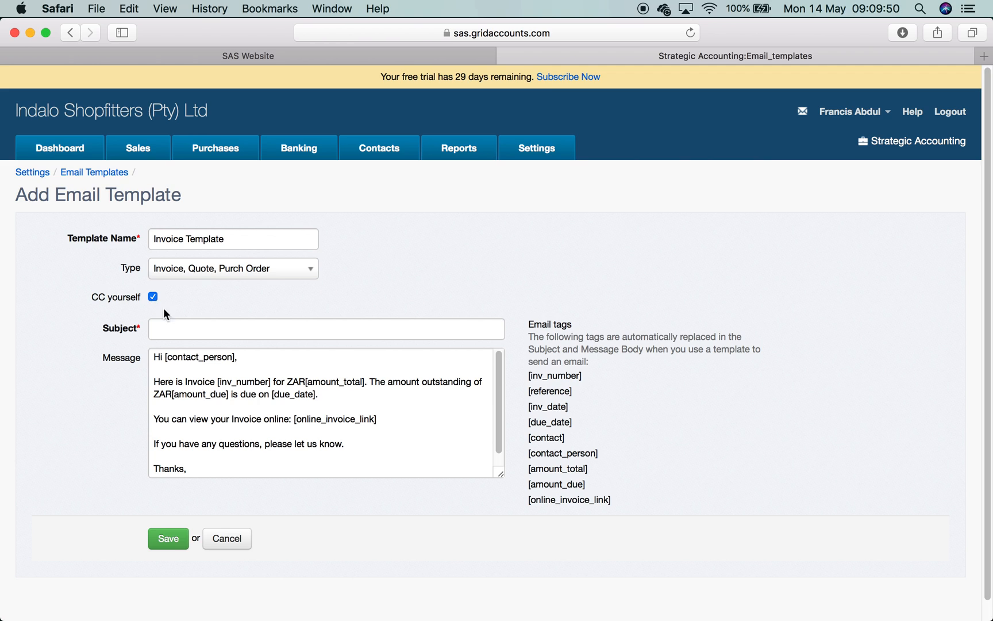
# Set the email subject to "Invoice from Indalo Shopfitters", look over the message and save the template.
pyautogui.click(171, 327)
pyautogui.write('Invoice from Indalo Shop')
pyautogui.write('r')
pyautogui.press('BackSpace')
pyautogui.write('Shopr')
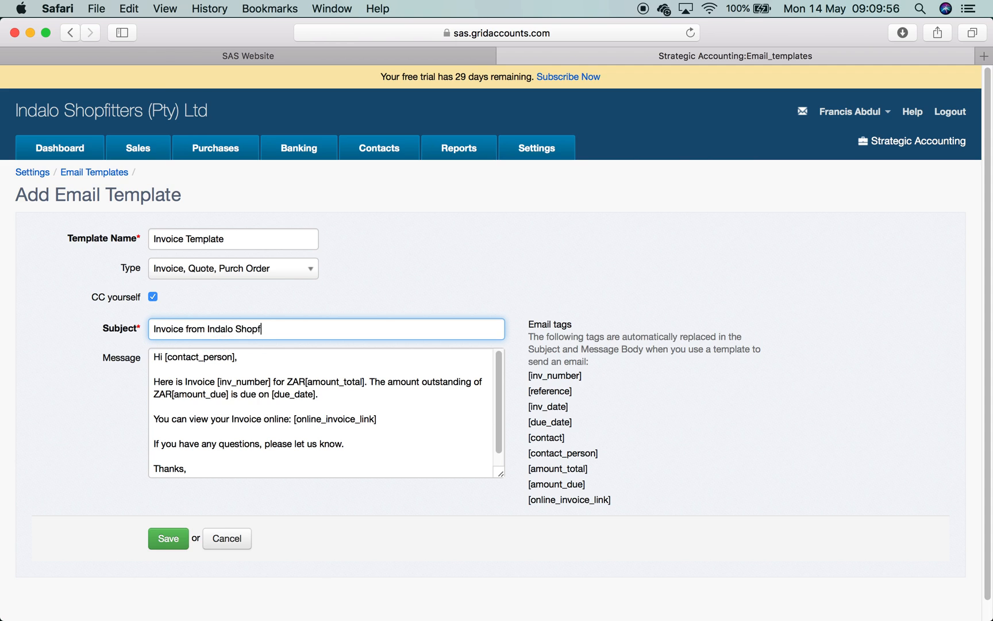
pyautogui.press('BackSpace')
pyautogui.write('itters')
pyautogui.moveTo(154, 356); pyautogui.dragTo(199, 552)
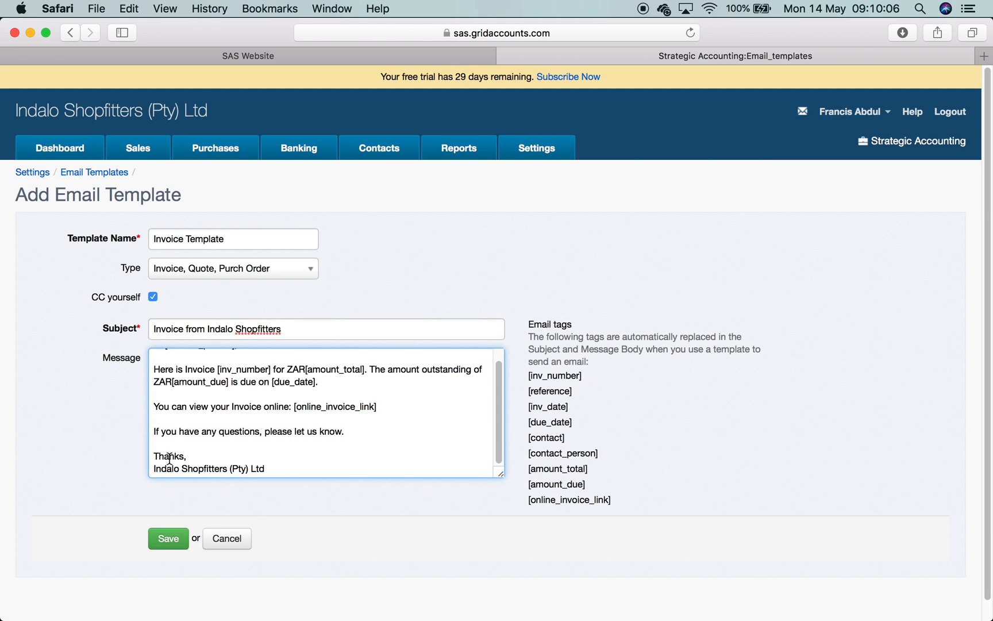
pyautogui.scroll(2, 275, 393)
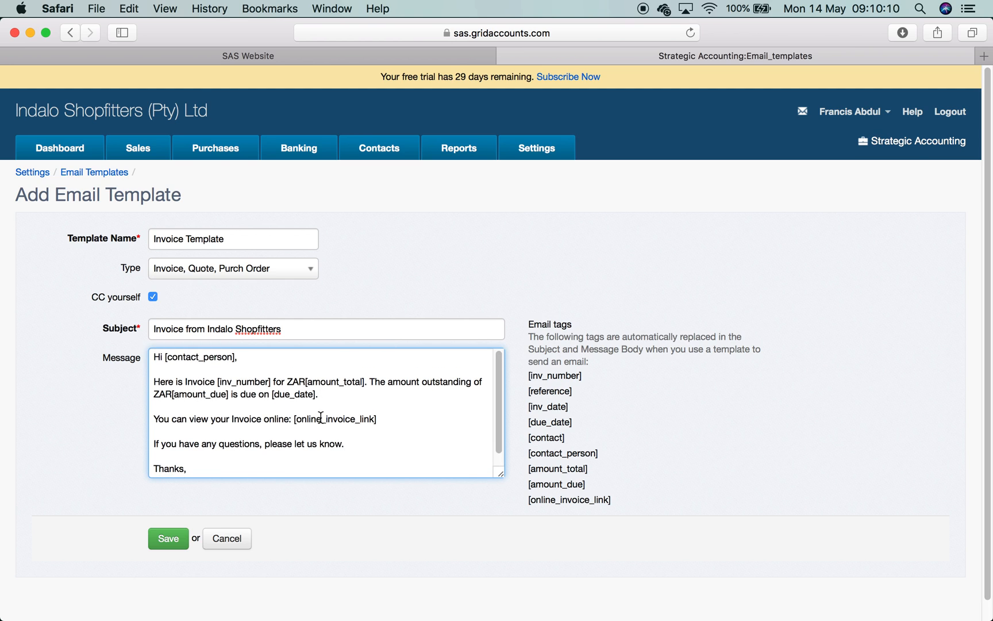
pyautogui.click(178, 539)
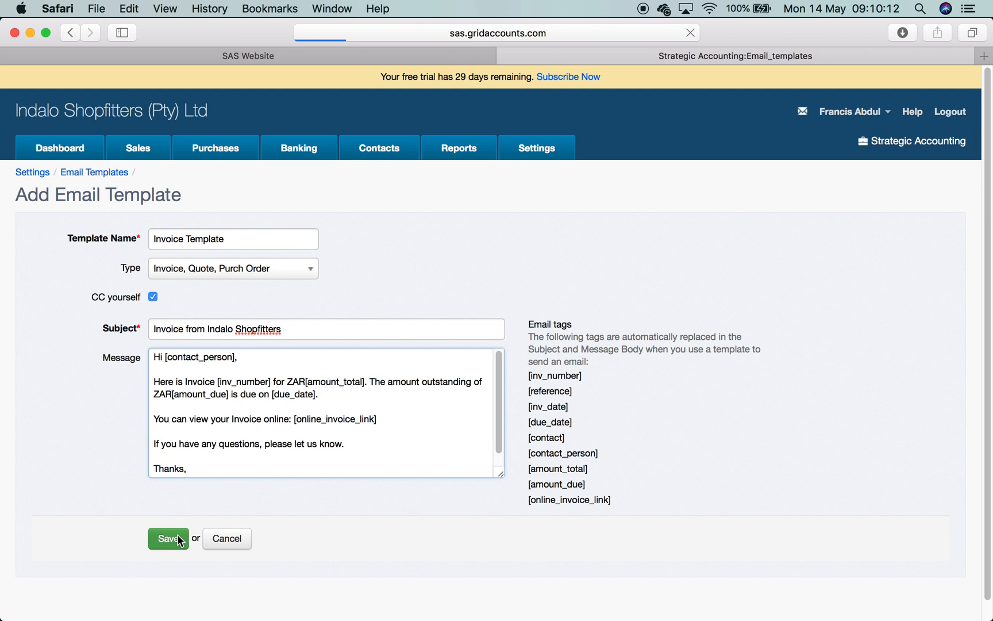
# Add an email template named "Quotation Template" with CC yourself enabled and the subject "Quotation Template".
pyautogui.click(105, 371)
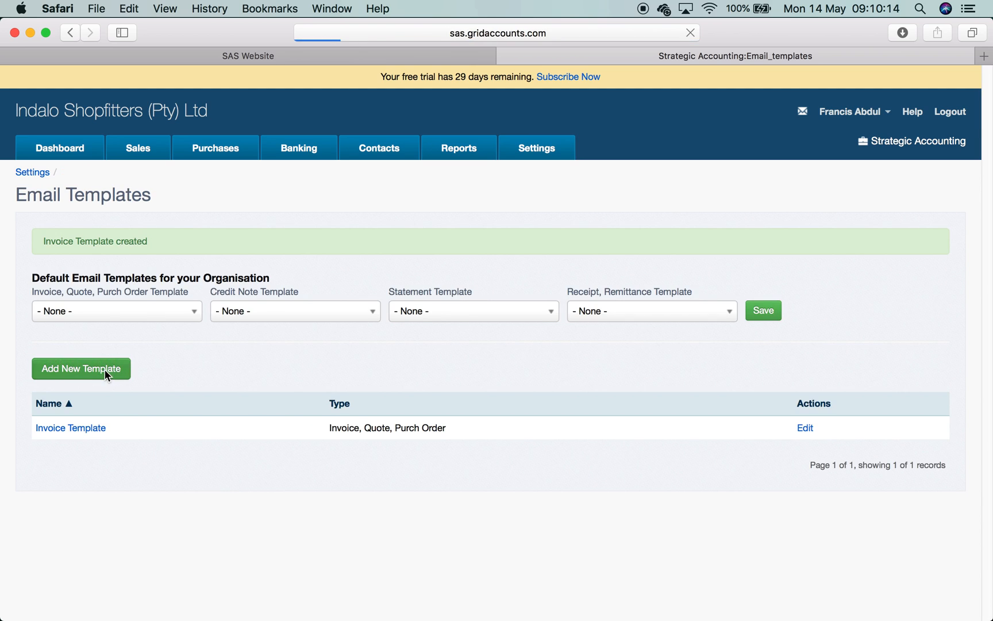
pyautogui.click(202, 236)
pyautogui.write('Quotation Template')
pyautogui.click(153, 298)
pyautogui.click(202, 333)
pyautogui.write('Quotation Template')
# Replace the word Invoice with "Quotation" in the opening sentence of the message.
pyautogui.click(215, 381)
pyautogui.press('BackSpace')
pyautogui.press('BackSpace')
pyautogui.press('BackSpace')
pyautogui.press('BackSpace')
pyautogui.press('BackSpace')
pyautogui.press('BackSpace')
pyautogui.press('BackSpace')
pyautogui.write('Quotation')
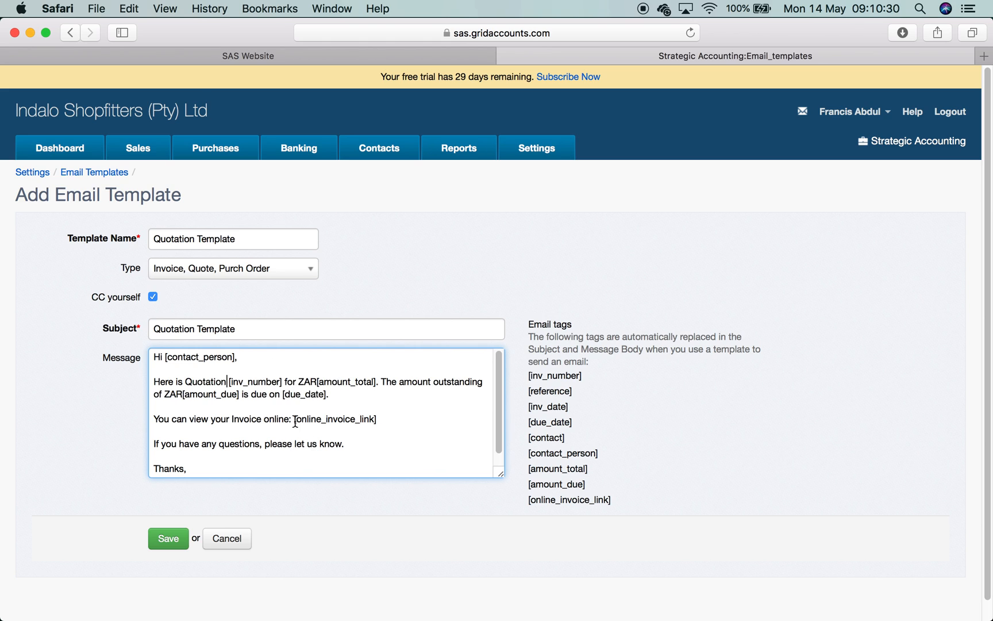
# Replace Invoice with "Quotation" in the message's online viewing sentence and save the template.
pyautogui.click(265, 419)
pyautogui.press('BackSpace')
pyautogui.press('BackSpace')
pyautogui.press('BackSpace')
pyautogui.press('BackSpace')
pyautogui.press('BackSpace')
pyautogui.press('BackSpace')
pyautogui.press('BackSpace')
pyautogui.press('BackSpace')
pyautogui.press('BackSpace')
pyautogui.write('Quotation')
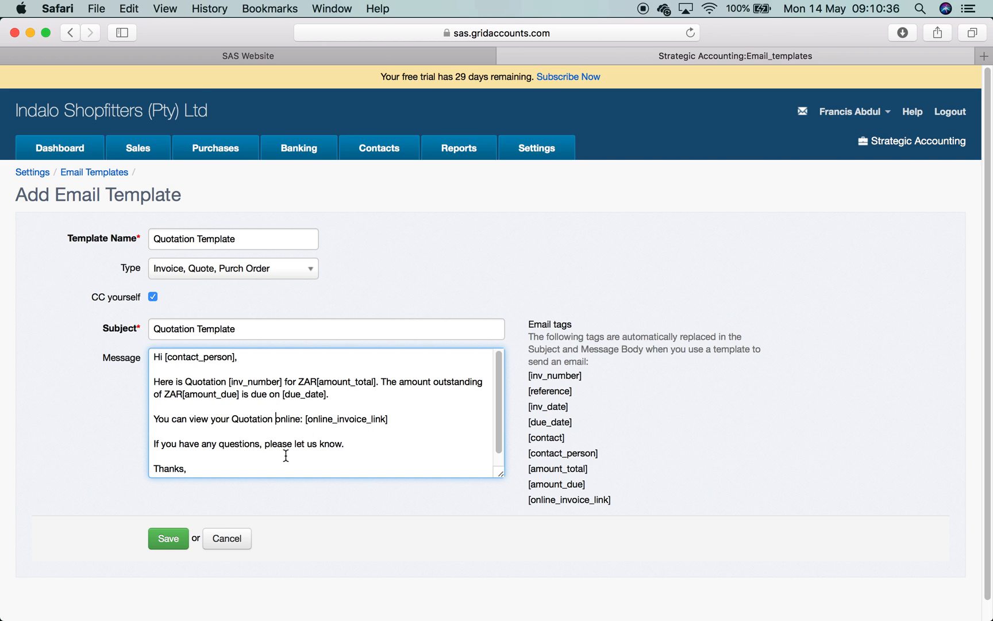
pyautogui.scroll(-1, 348, 457)
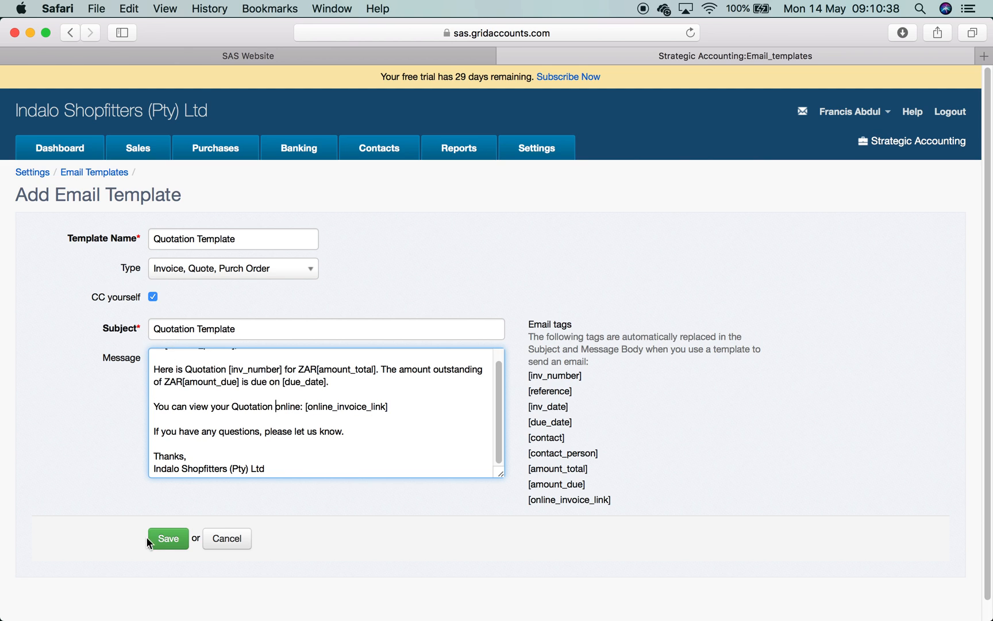
pyautogui.click(164, 540)
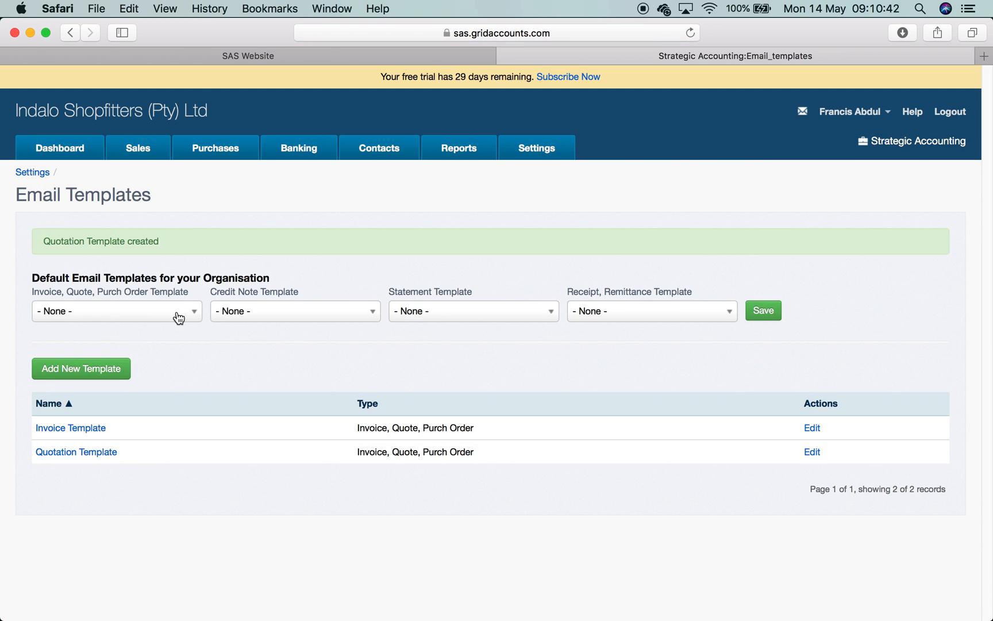
# Try Quotation Template and Invoice Template as the default email template for invoices, quotes and purchase orders.
pyautogui.click(150, 313)
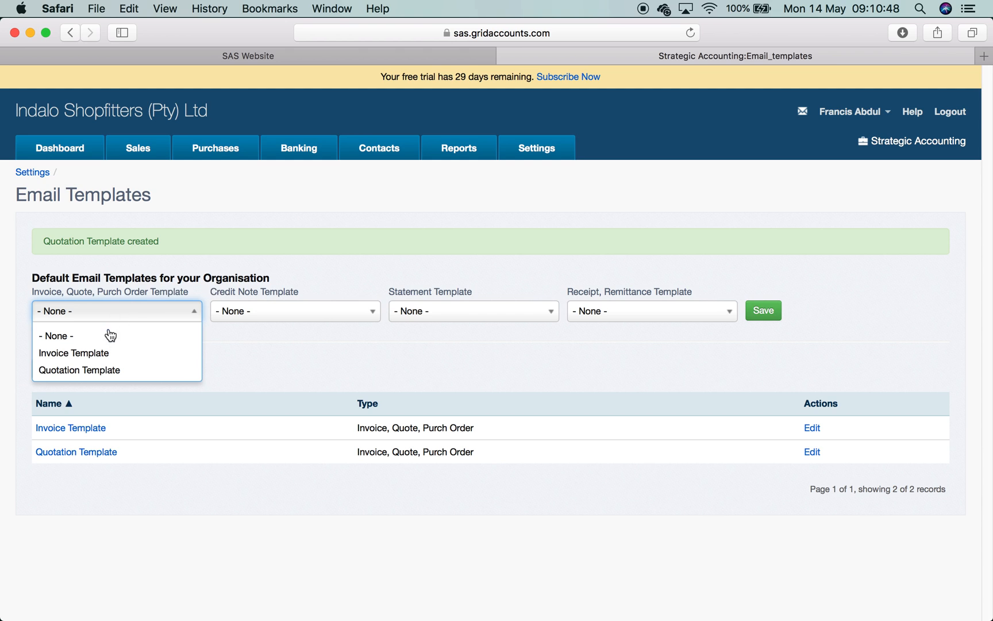
pyautogui.click(112, 369)
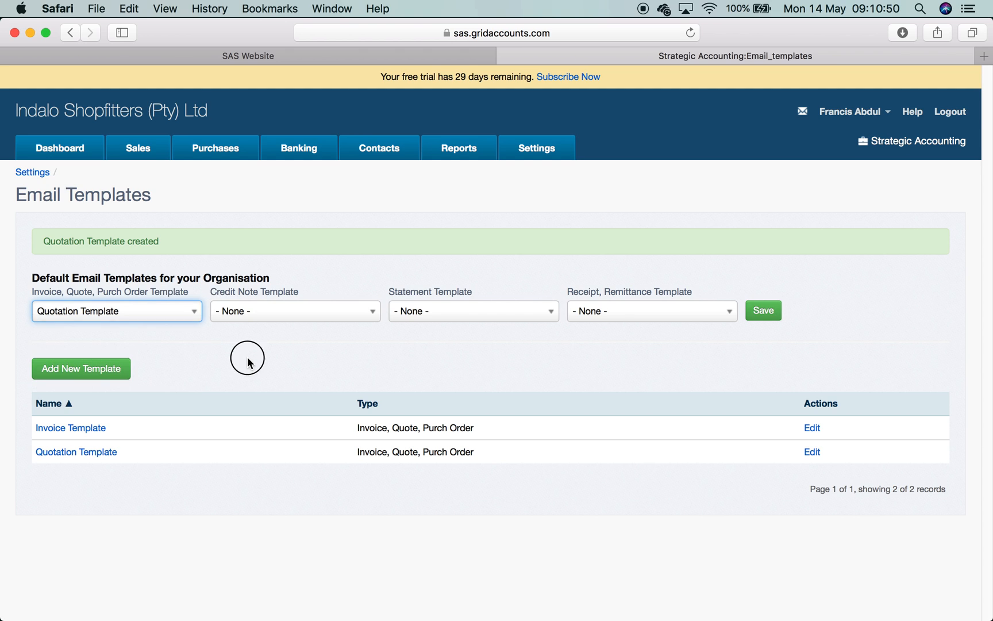
pyautogui.click(190, 316)
pyautogui.click(126, 351)
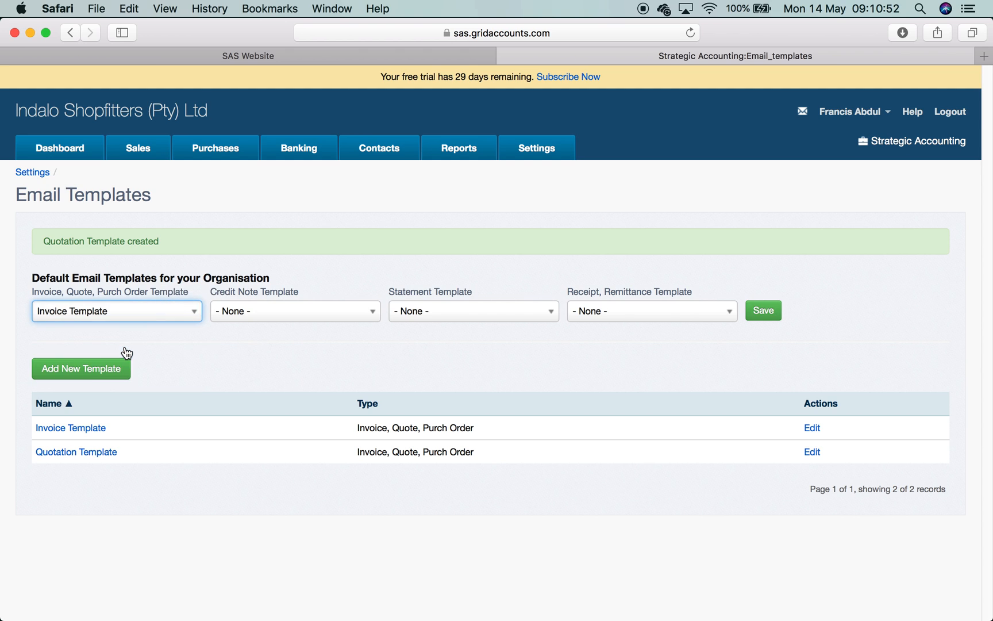
pyautogui.click(261, 361)
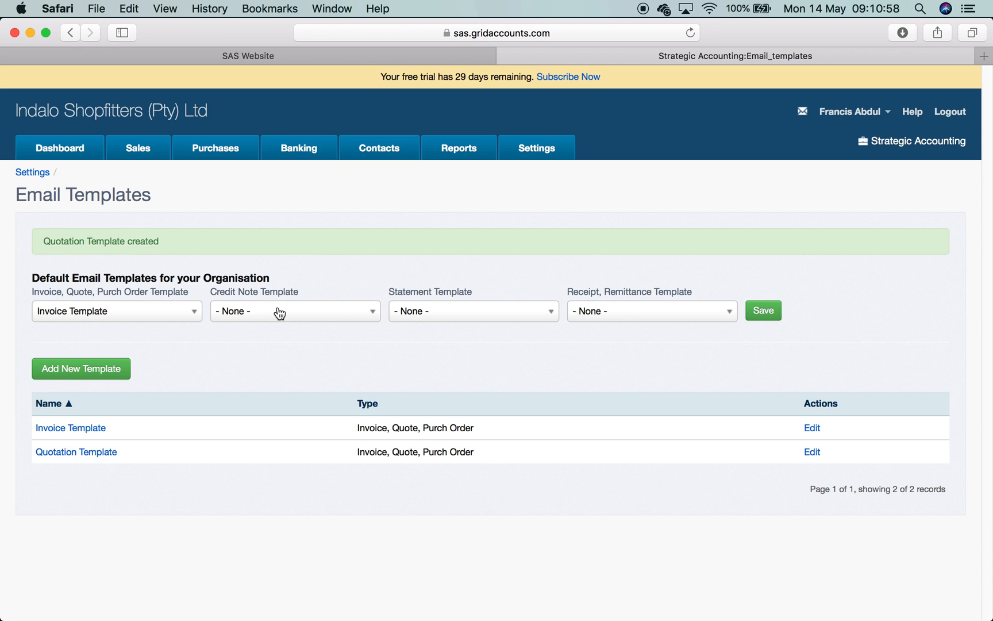
pyautogui.click(84, 367)
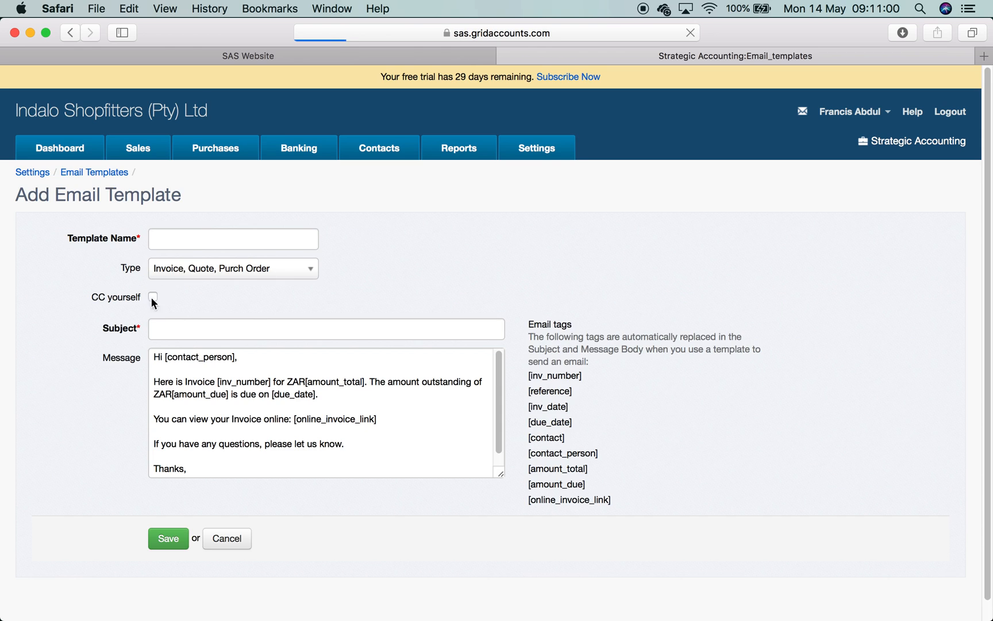
pyautogui.click(233, 273)
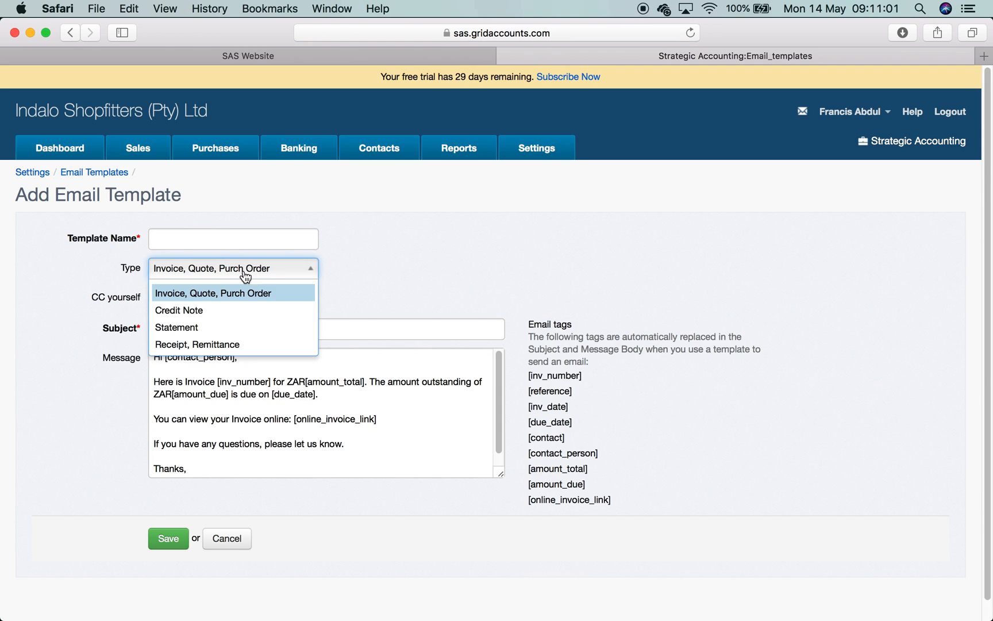
pyautogui.click(255, 330)
pyautogui.click(154, 298)
pyautogui.click(177, 331)
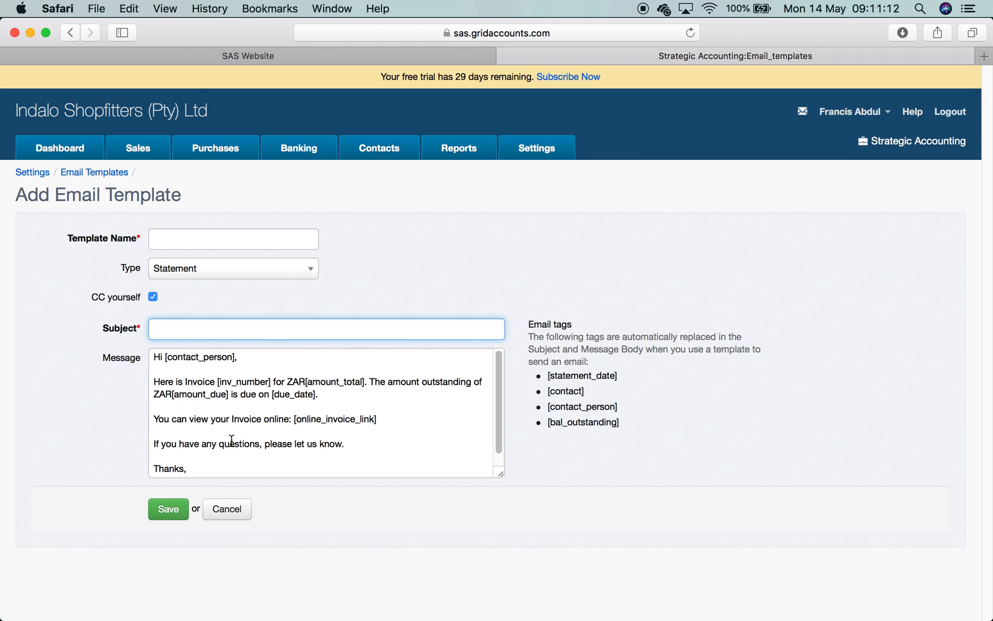
pyautogui.click(233, 510)
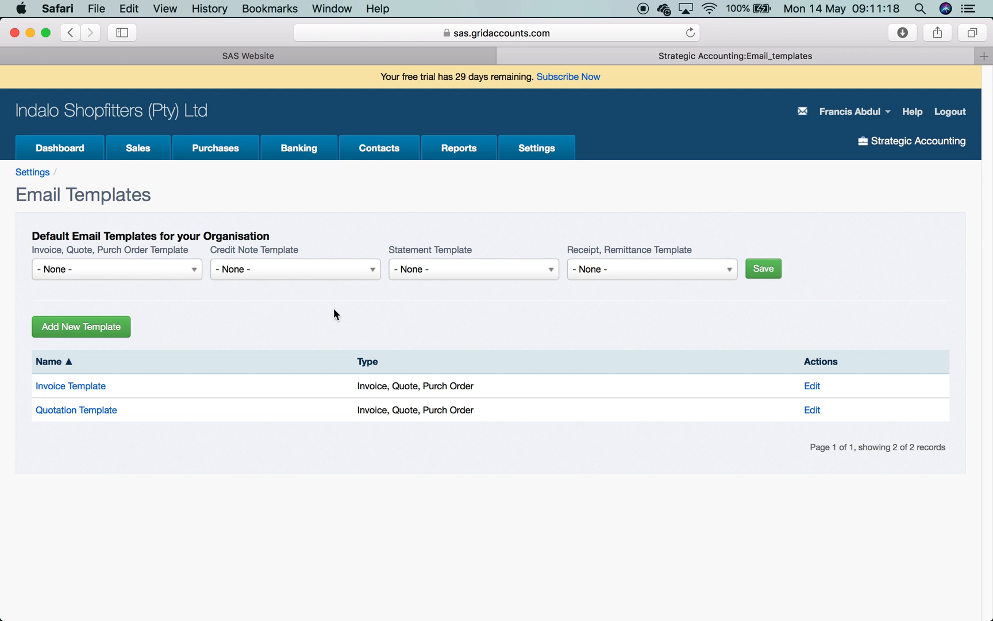
# Set the default email template for invoices, quotes and purchase orders to Quotation Template and save the defaults.
pyautogui.click(168, 275)
pyautogui.click(133, 331)
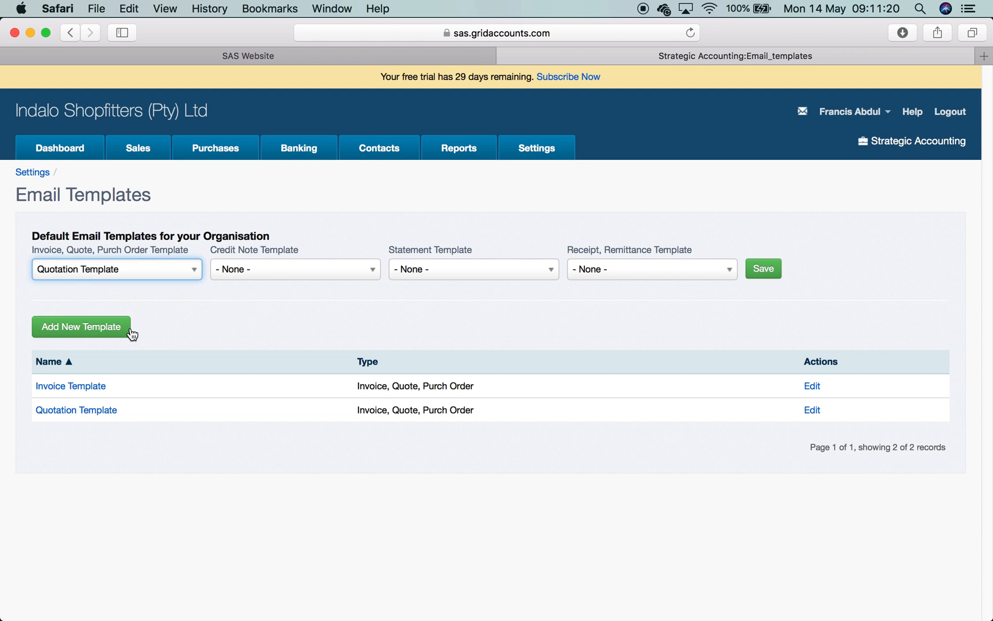
pyautogui.click(536, 324)
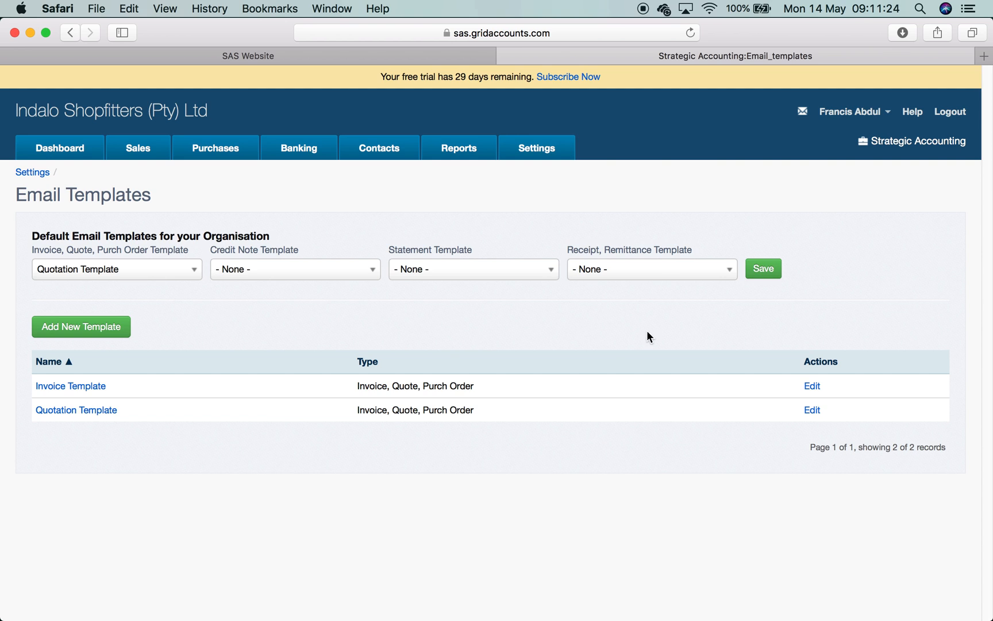
pyautogui.click(762, 274)
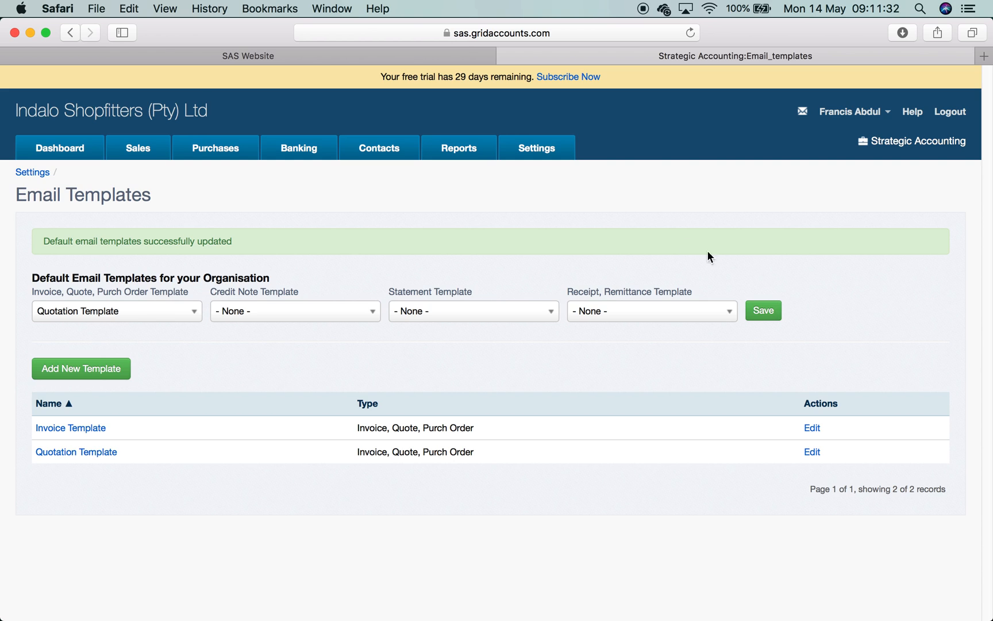
# Look through the organisation's settings, open Manage Users and Permissions and start adding a new user.
pyautogui.click(546, 148)
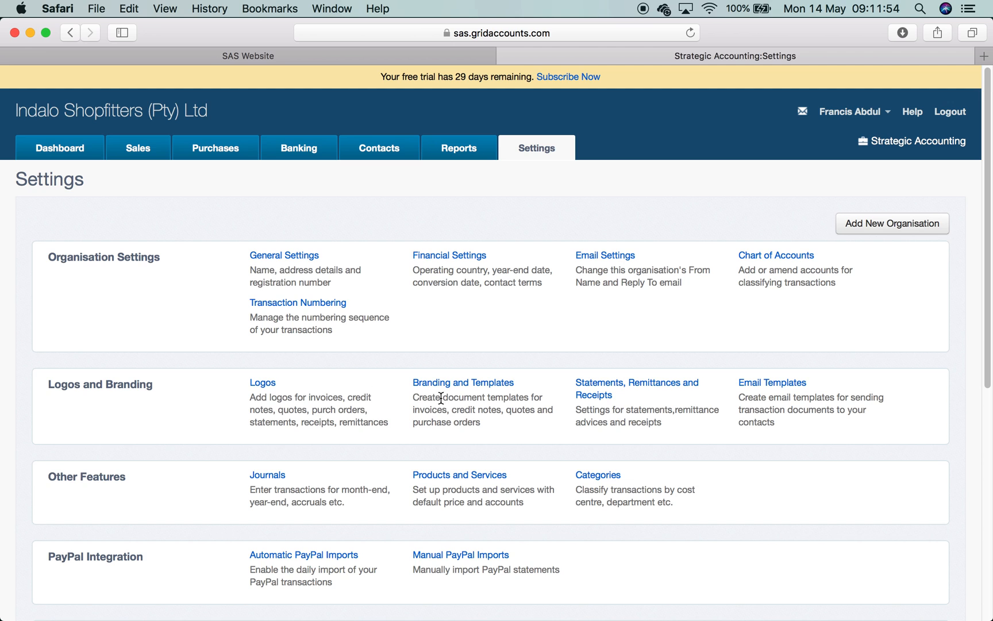
pyautogui.scroll(-5, 508, 380)
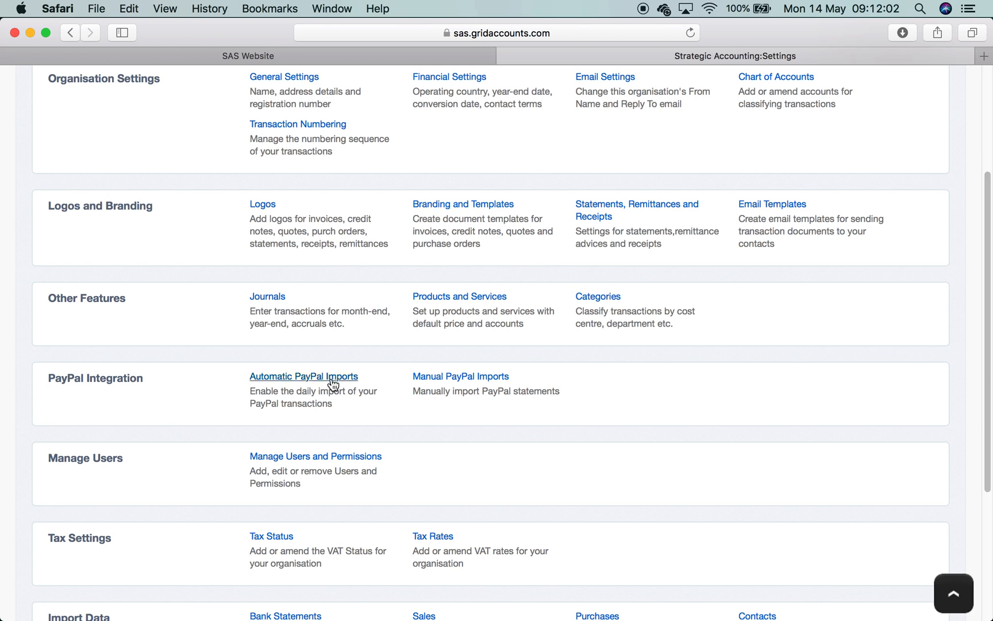
pyautogui.scroll(-3, 348, 412)
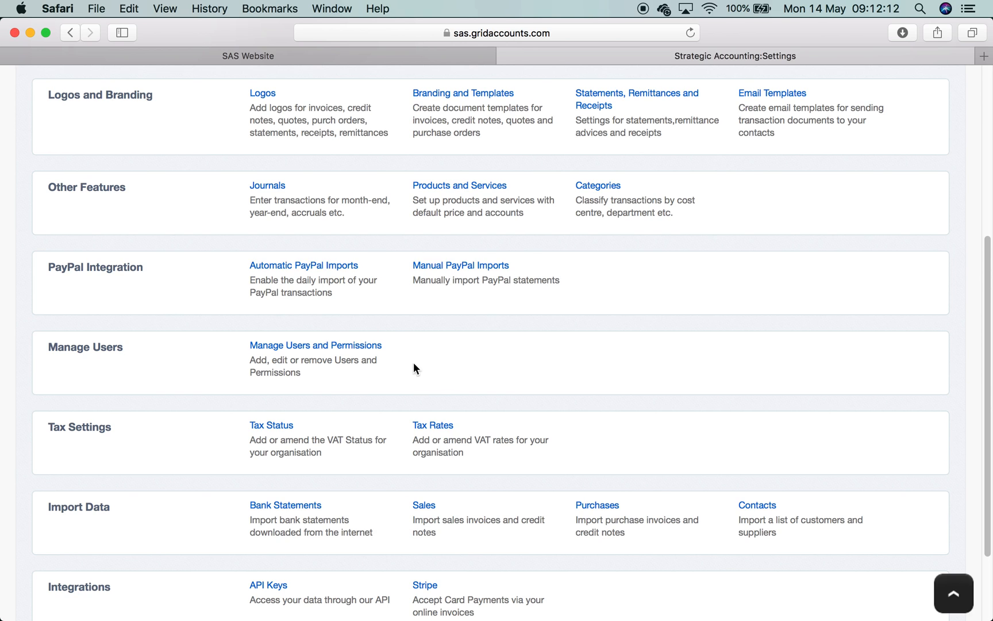
pyautogui.click(349, 345)
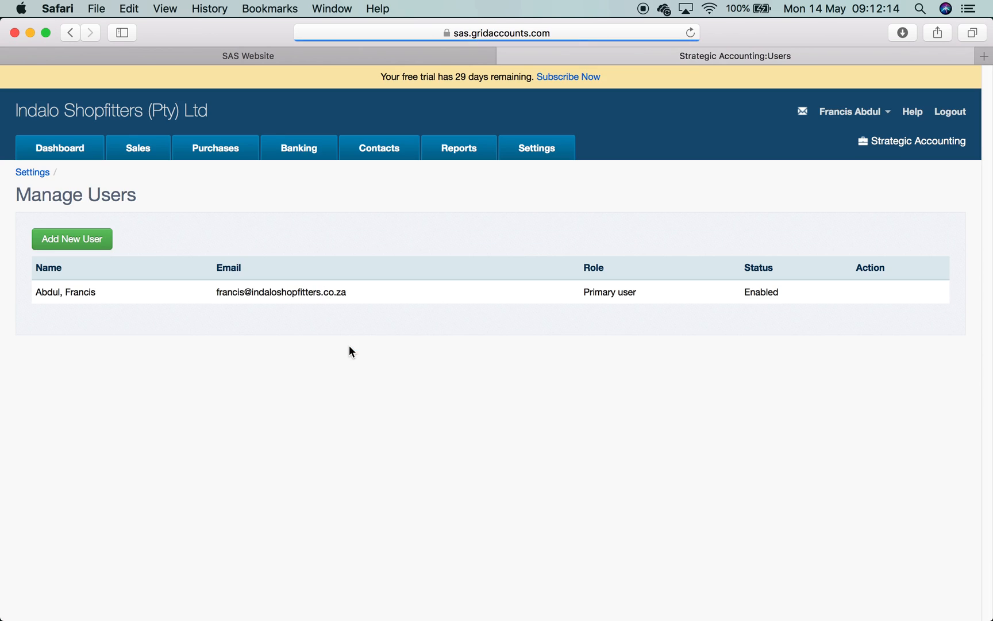
pyautogui.click(80, 239)
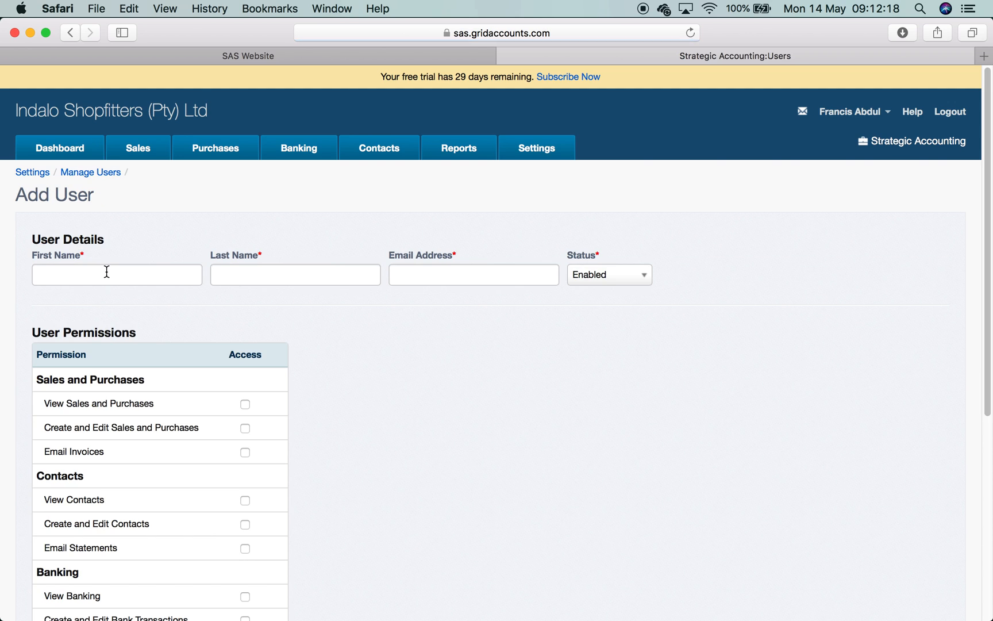
# Examine the new user's name and email fields and the permissions available from Sales and Purchases to Settings.
pyautogui.click(106, 271)
pyautogui.click(238, 280)
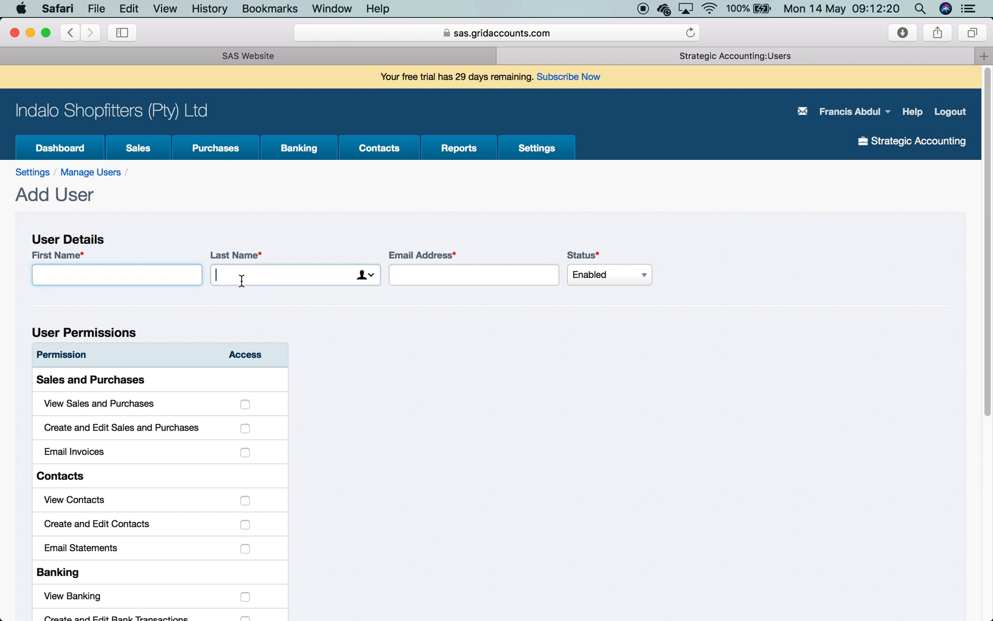
pyautogui.click(443, 280)
pyautogui.scroll(-5, 433, 494)
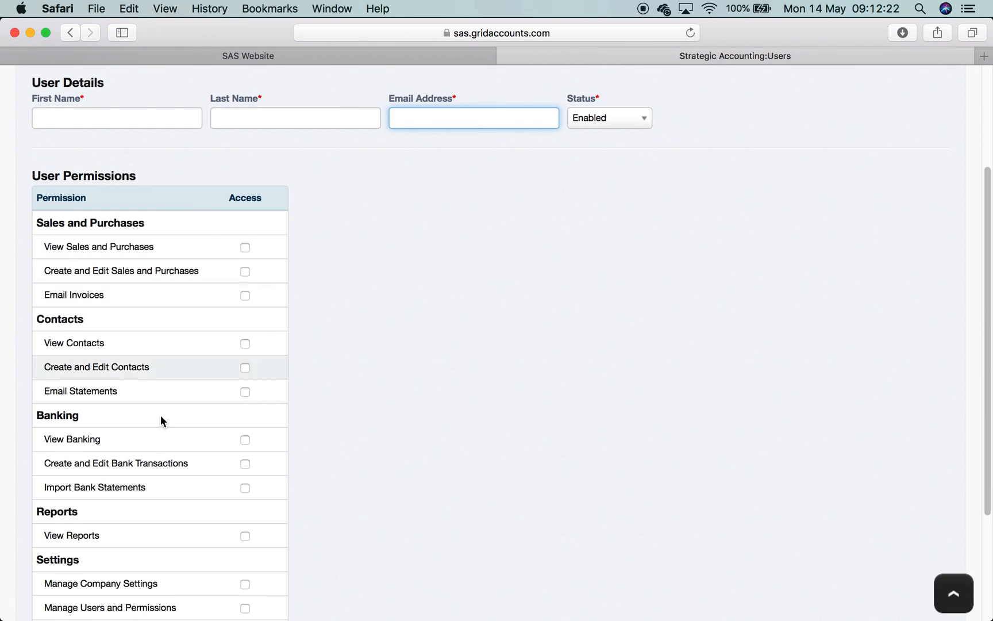
pyautogui.scroll(-5, 168, 504)
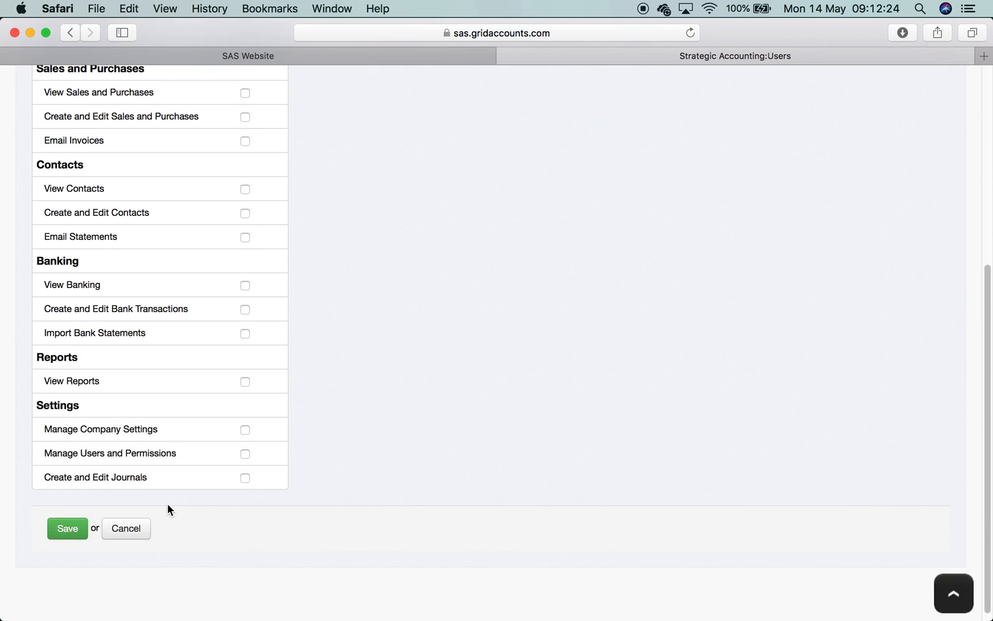
pyautogui.scroll(4, 168, 504)
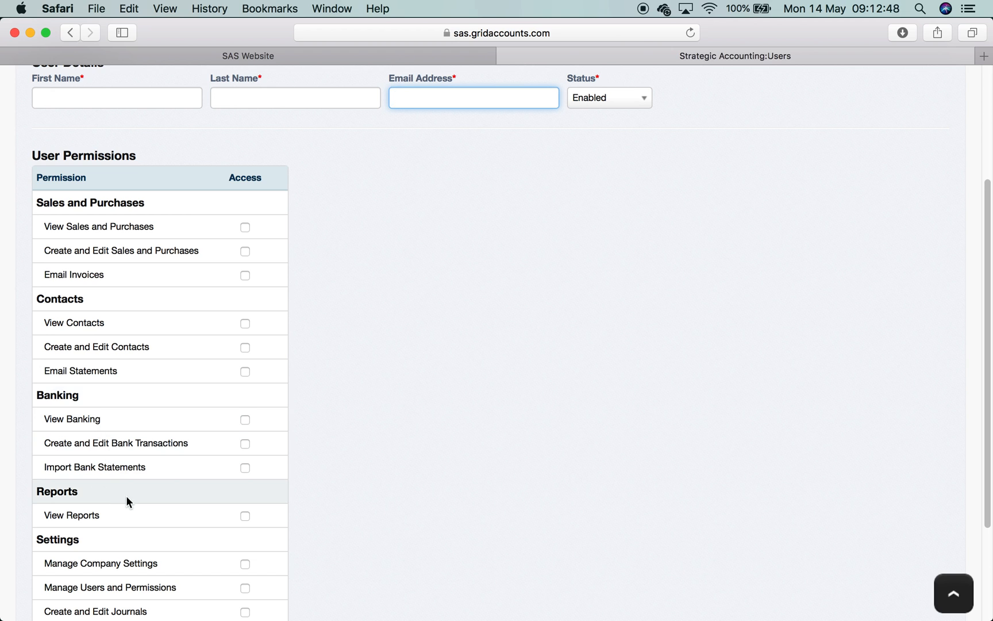
# Review the new user's permissions through Create and Edit Journals and leave the form for the settings overview.
pyautogui.scroll(-5, 126, 501)
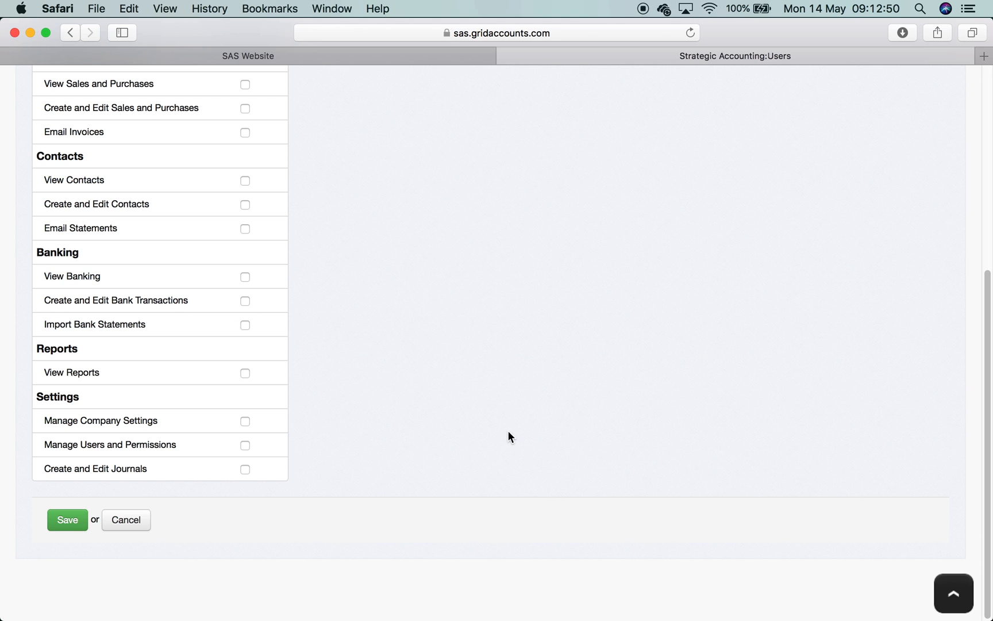
pyautogui.scroll(10, 571, 259)
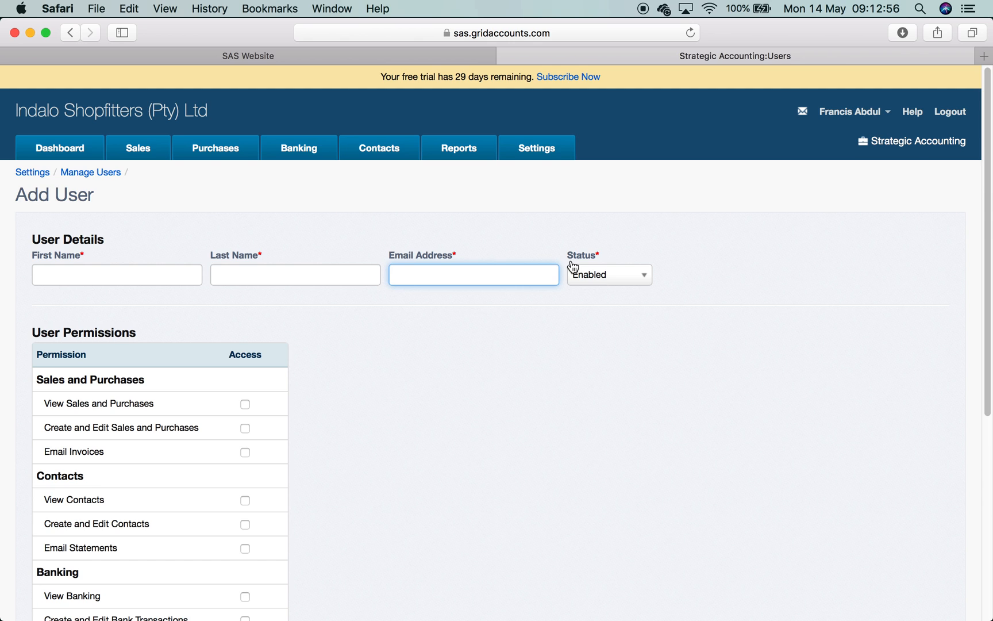
pyautogui.click(541, 147)
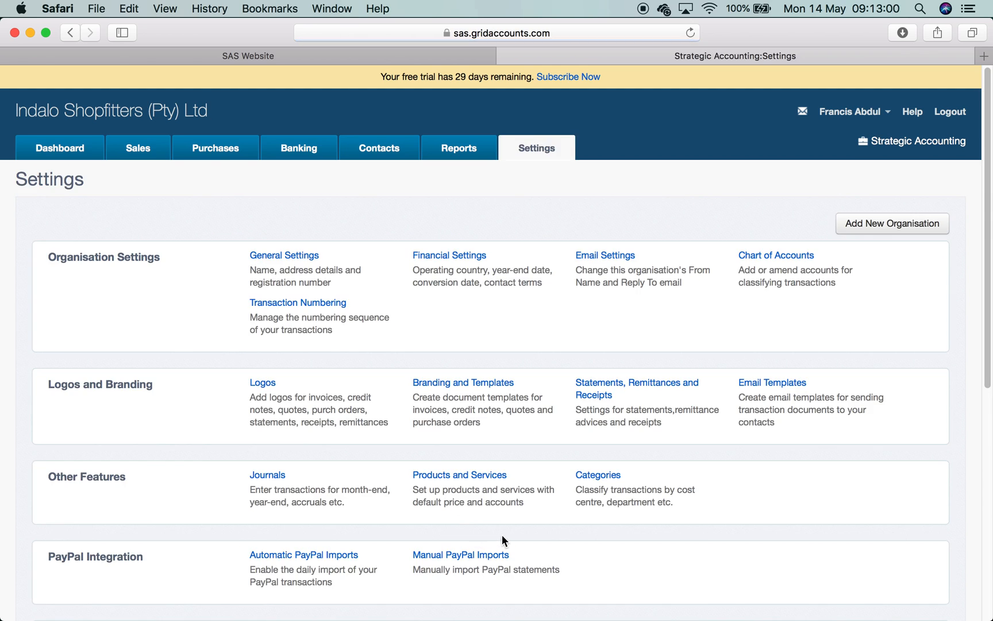
# In Tax Rates, rename the 14% Purchases rate as 15% Purchases, set its rate to 15.00 and save it.
pyautogui.scroll(-10, 508, 534)
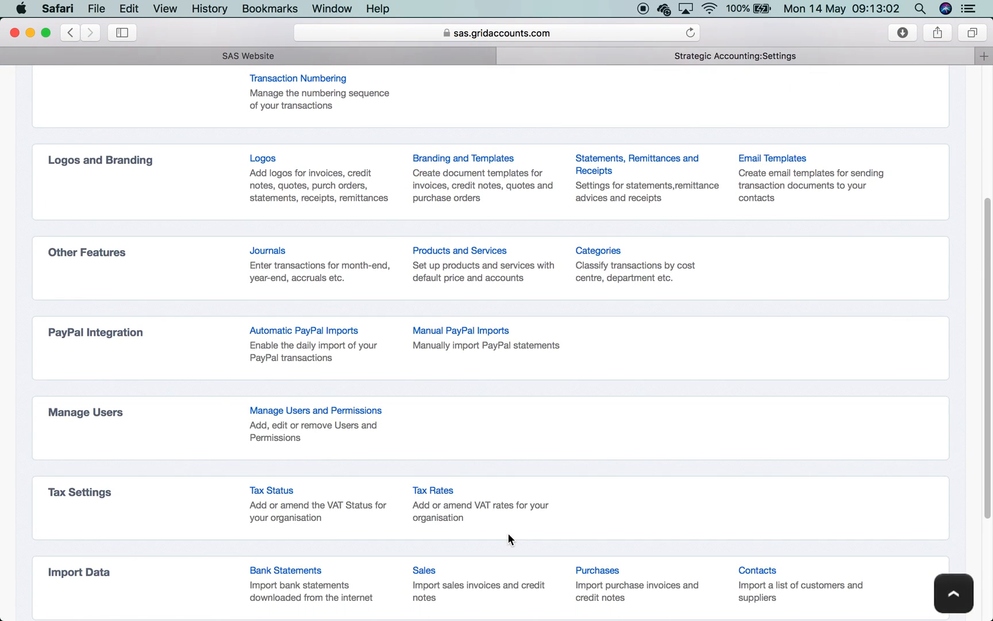
pyautogui.scroll(-2, 508, 538)
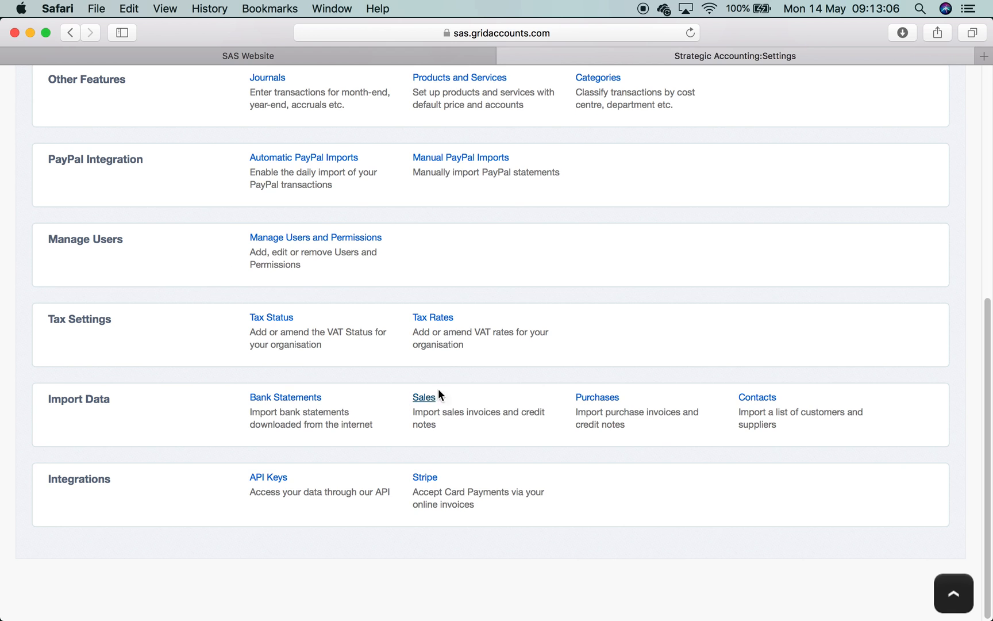
pyautogui.click(435, 323)
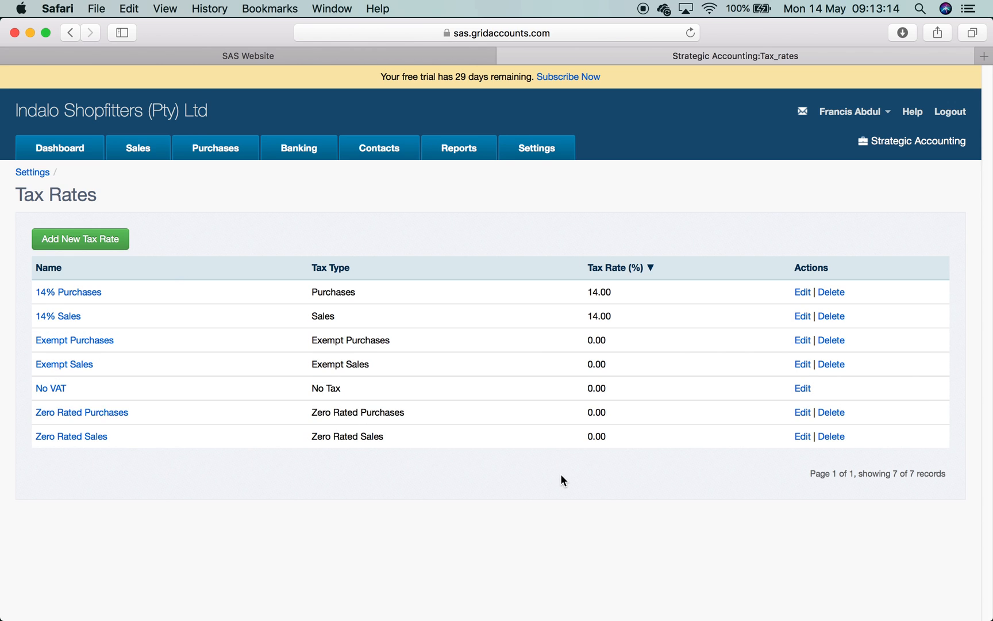
pyautogui.click(802, 292)
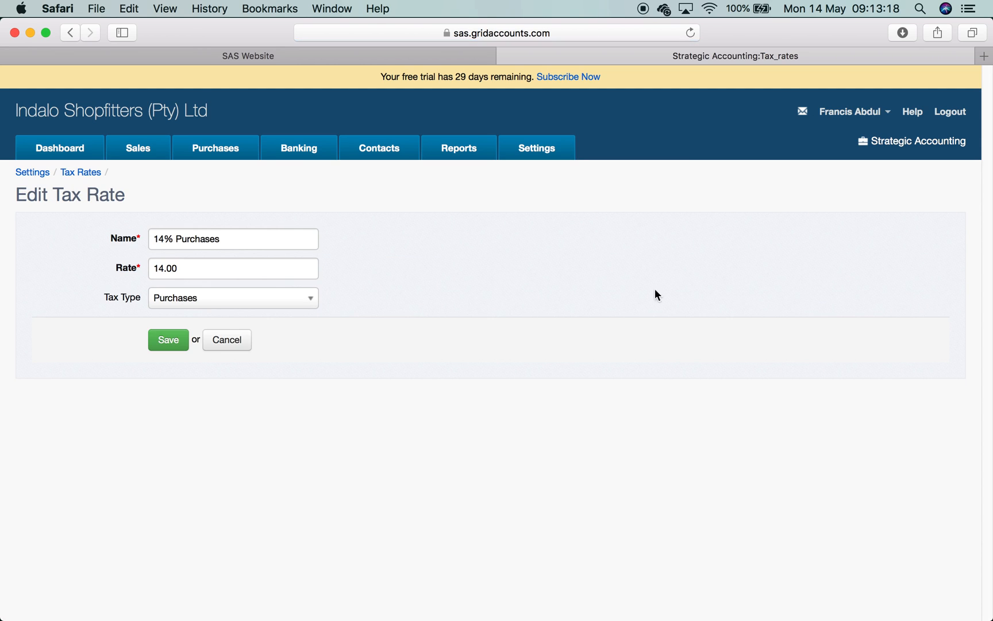
pyautogui.click(190, 267)
pyautogui.press('BackSpace')
pyautogui.write('5')
pyautogui.click(164, 239)
pyautogui.press('BackSpace')
pyautogui.write('5')
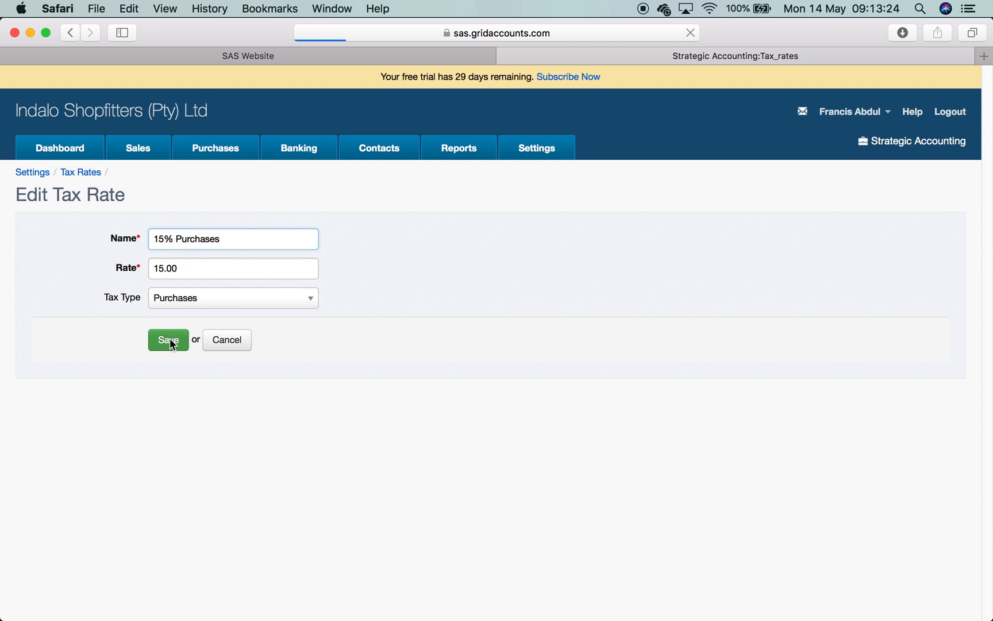
# Try to rename the 14% Sales tax rate as 15% Sales and set its rate to 15.00.
pyautogui.click(803, 359)
pyautogui.click(166, 239)
pyautogui.press('BackSpace')
pyautogui.write('5')
pyautogui.click(163, 268)
pyautogui.press('BackSpace')
pyautogui.write('5')
pyautogui.click(170, 343)
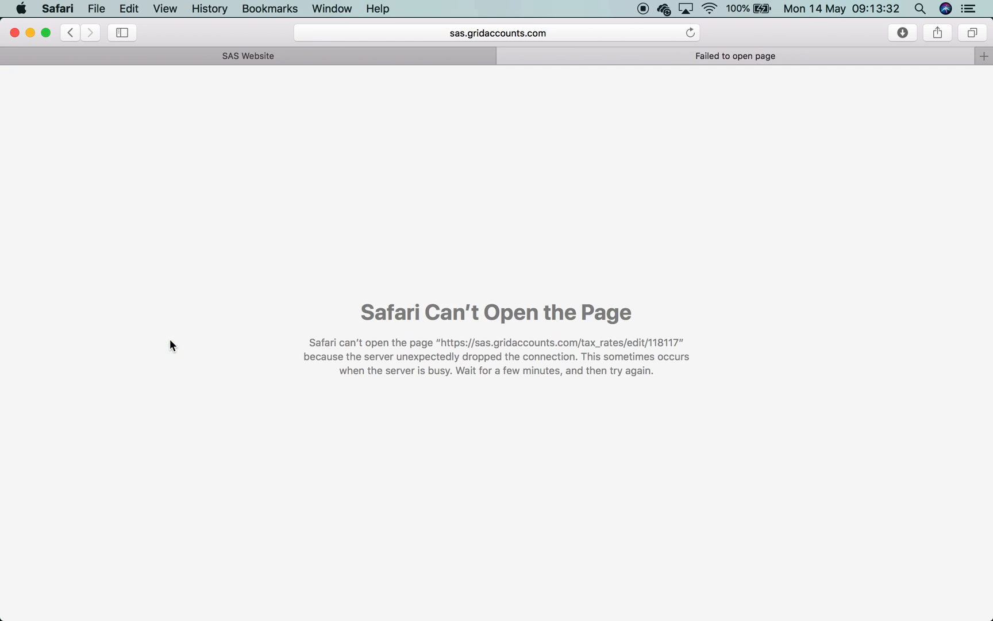
pyautogui.click(691, 32)
pyautogui.click(227, 345)
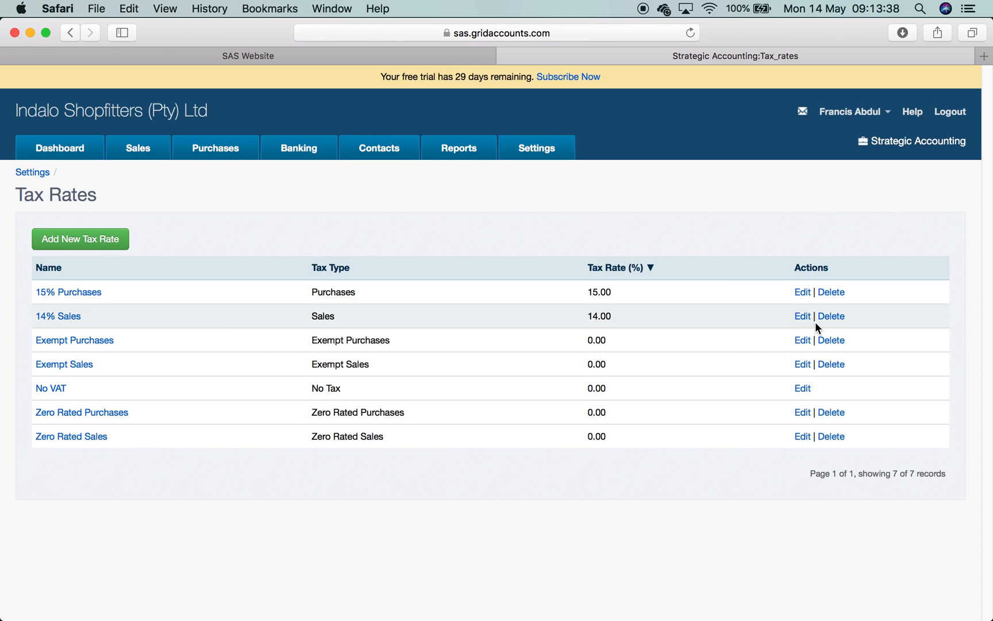
# Review the Import Data options and the API Keys page, and return to the settings overview.
pyautogui.click(552, 151)
pyautogui.scroll(-5, 372, 540)
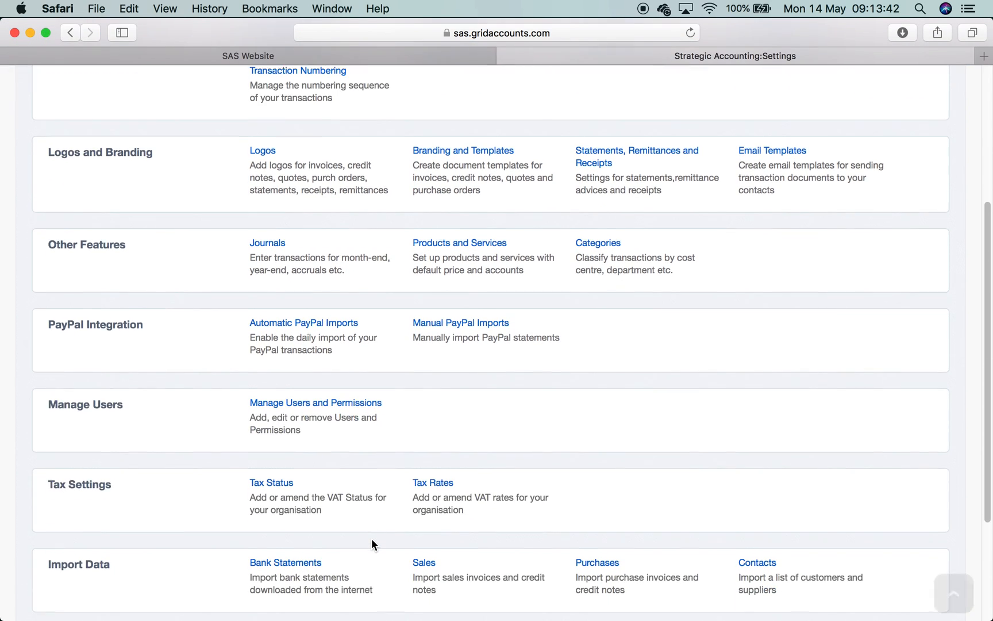
pyautogui.scroll(-5, 372, 540)
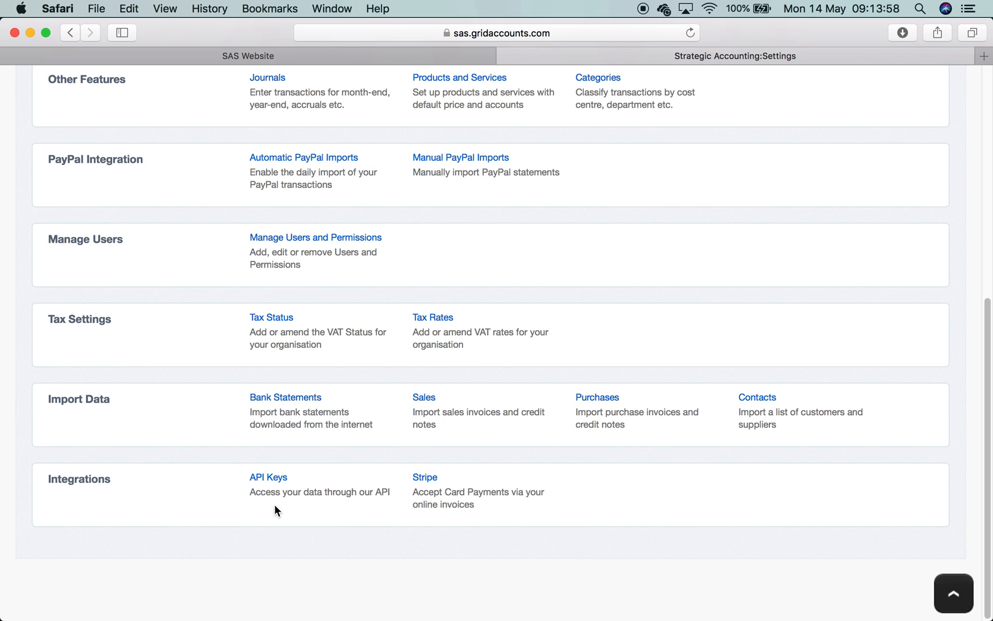
pyautogui.click(258, 481)
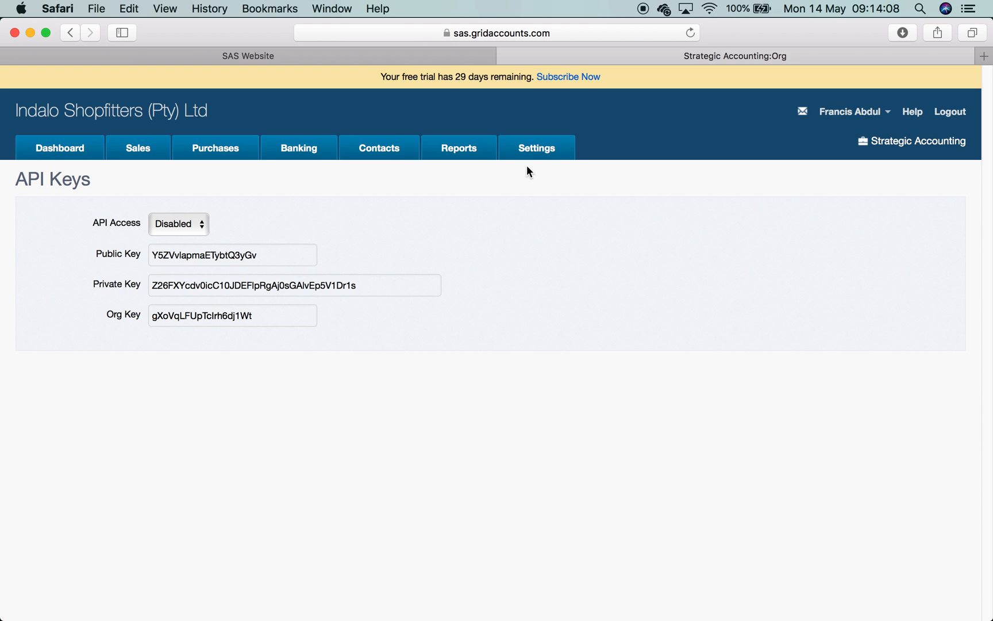
pyautogui.click(539, 151)
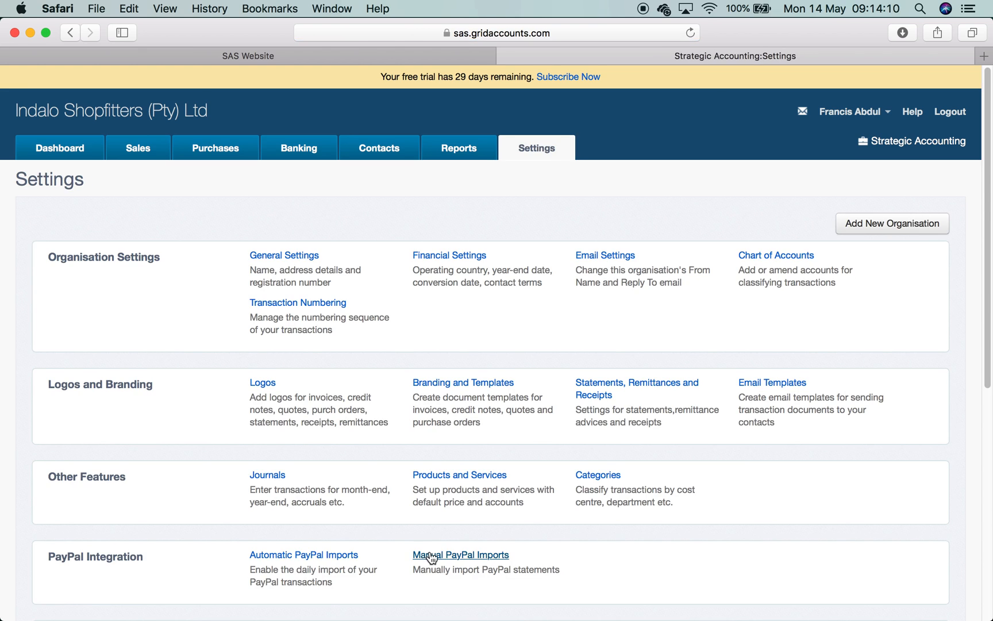
# Review the Stripe integration page for accepting online card payments, and return to the integration settings.
pyautogui.scroll(-10, 425, 560)
pyautogui.click(424, 476)
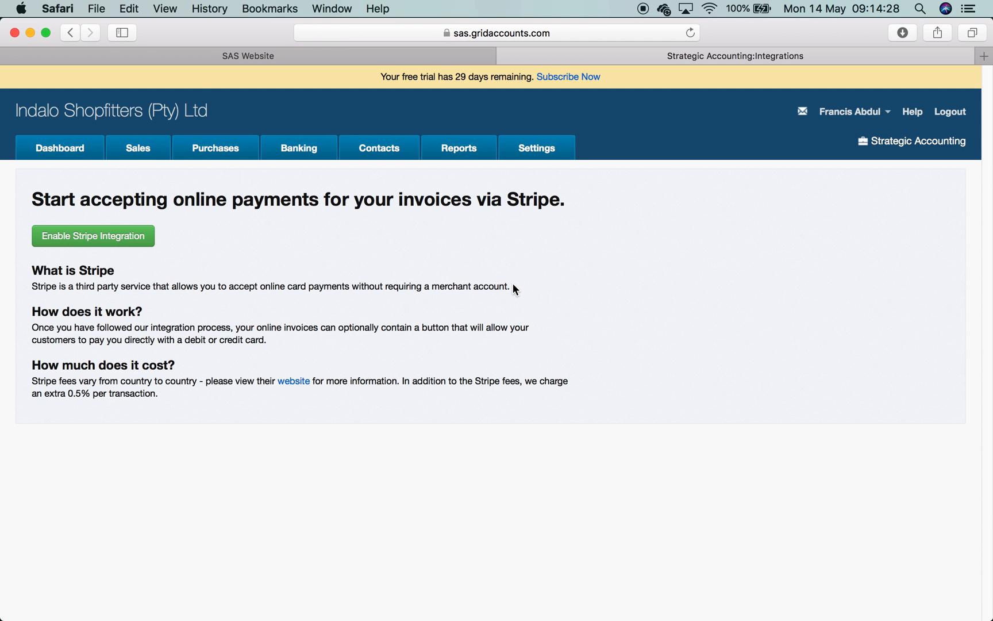
pyautogui.click(544, 154)
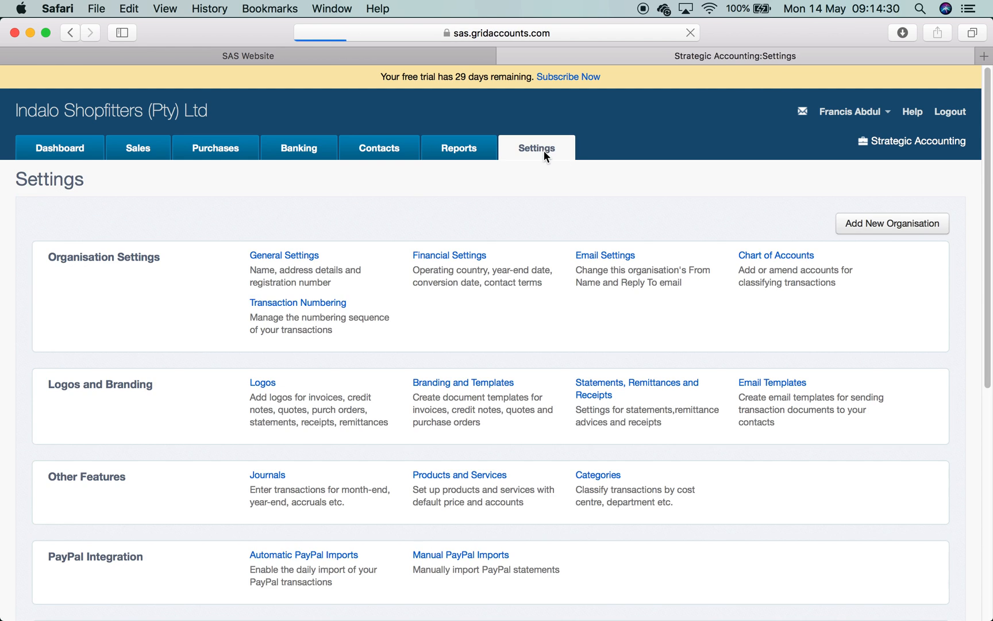
pyautogui.scroll(-10, 530, 546)
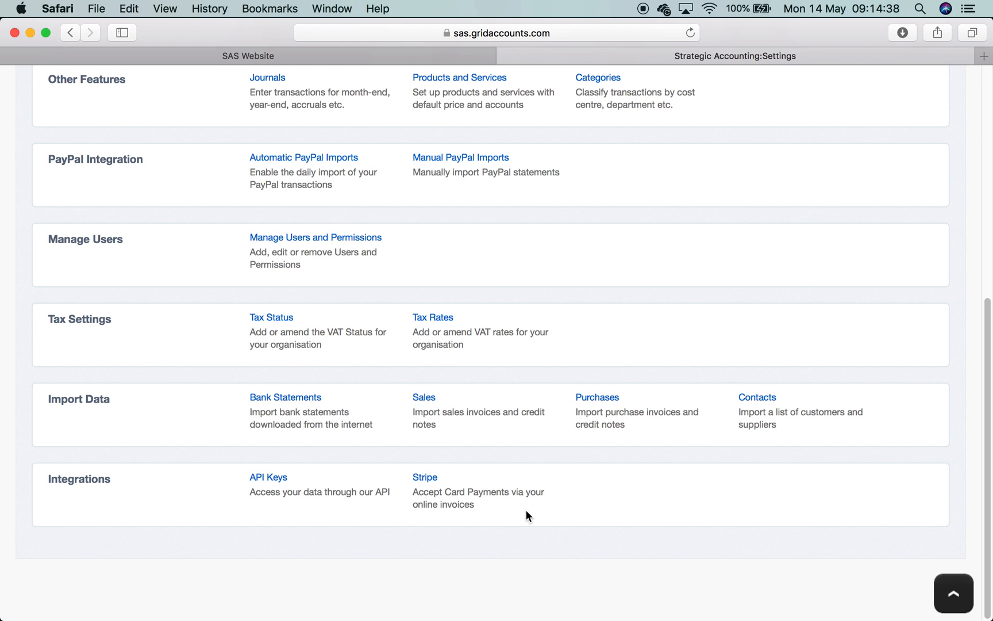
# Check the uploaded company logo in the Logos settings and return to the settings overview.
pyautogui.scroll(10, 525, 509)
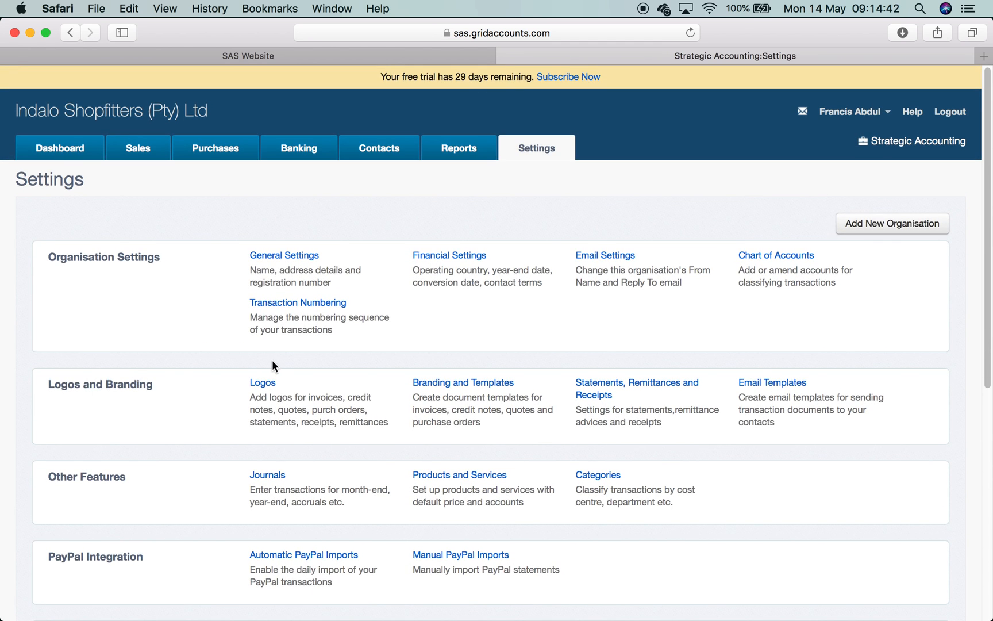
pyautogui.click(256, 383)
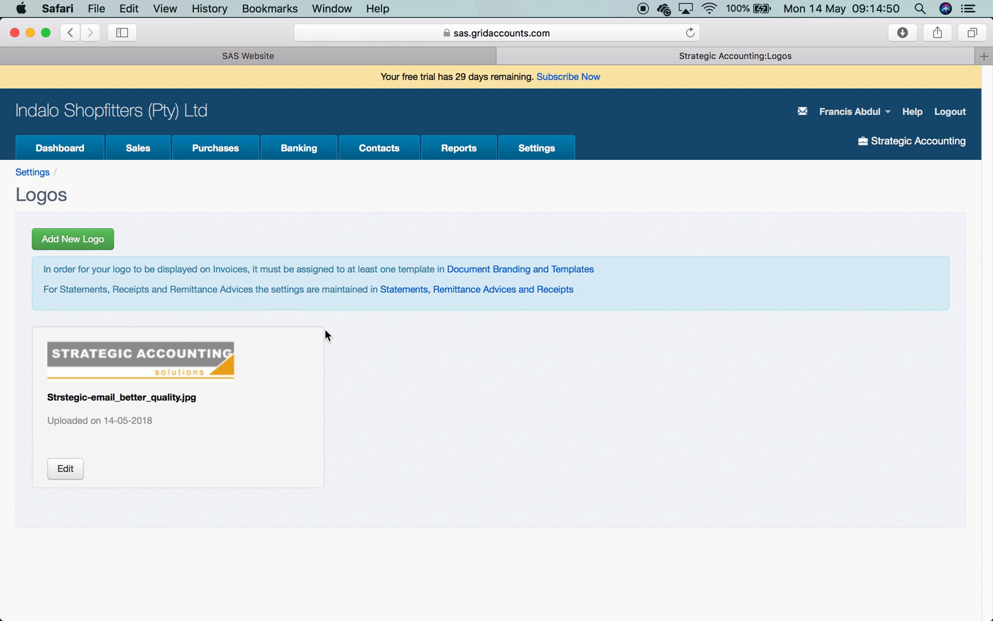
pyautogui.click(551, 144)
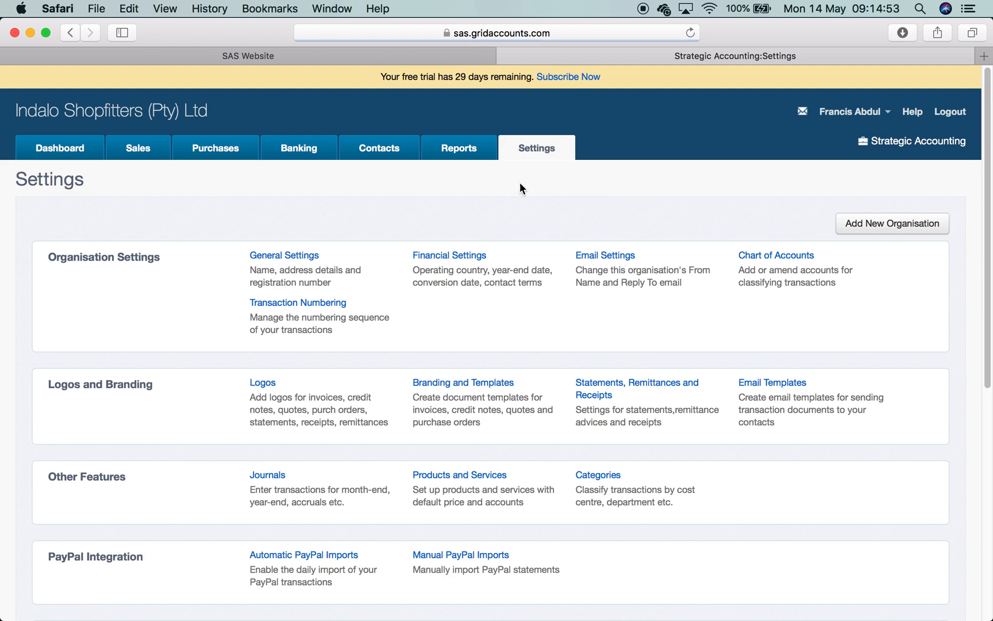
# Open the Default Brand Template in Branding and Templates for editing.
pyautogui.click(474, 380)
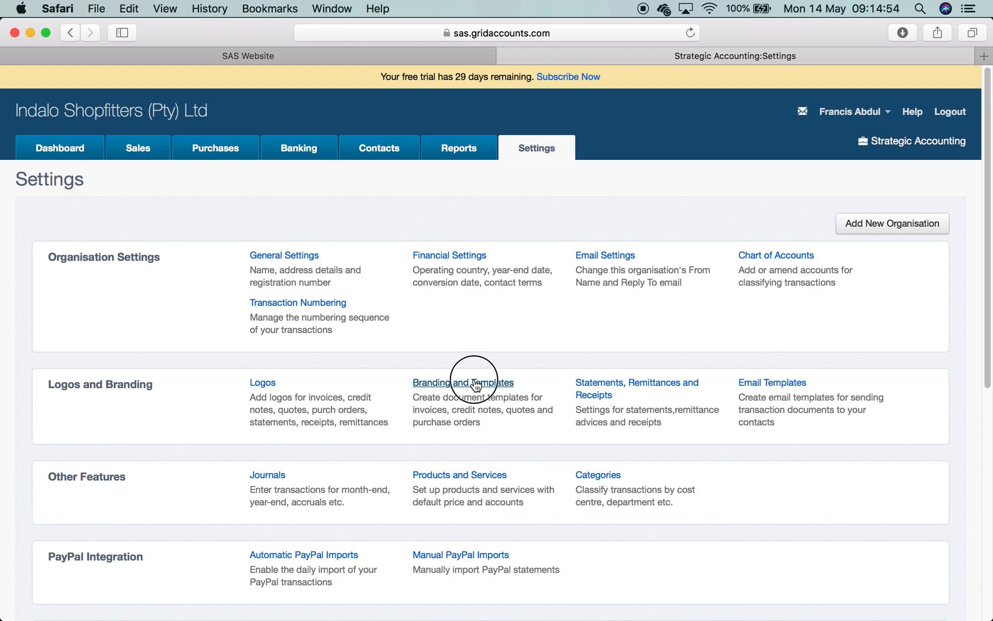
pyautogui.click(222, 274)
pyautogui.click(230, 295)
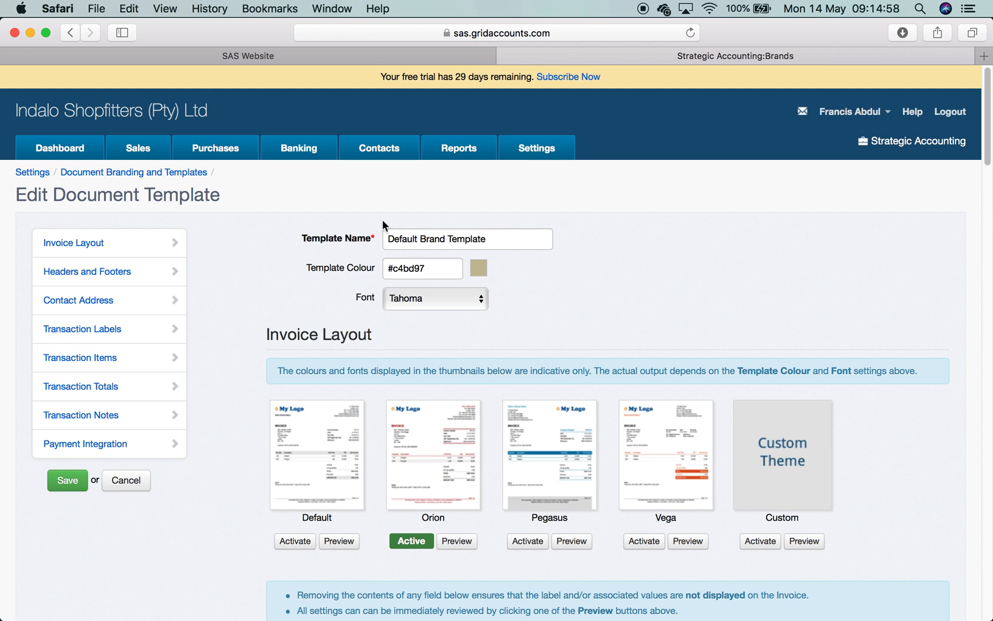
# Try naming the template Default Brand Template 1 and look over its header and footer settings.
pyautogui.click(503, 241)
pyautogui.write('1')
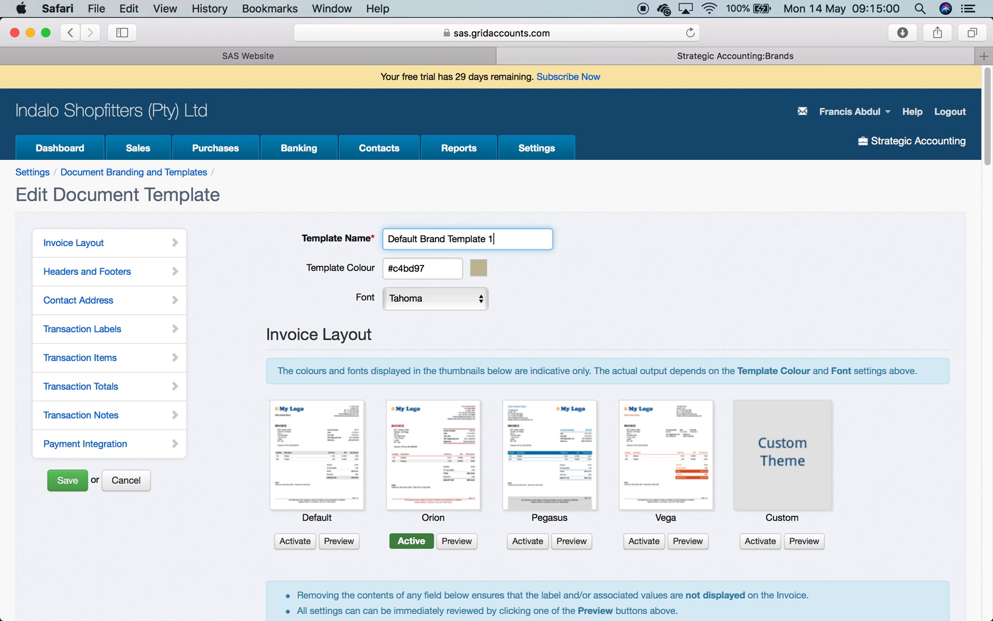
pyautogui.scroll(-3, 532, 367)
pyautogui.scroll(-15, 532, 368)
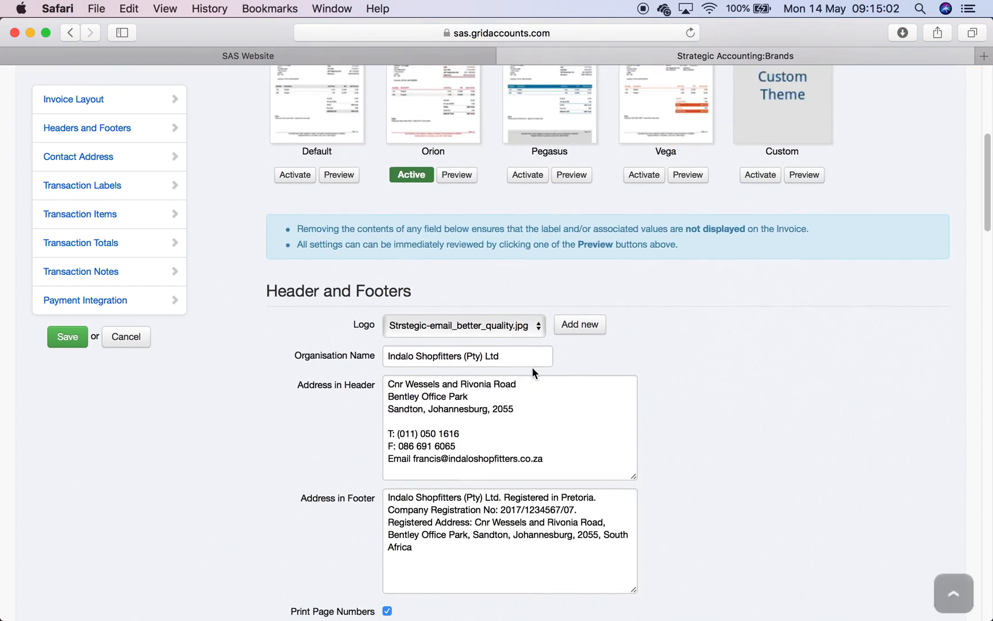
pyautogui.scroll(15, 533, 368)
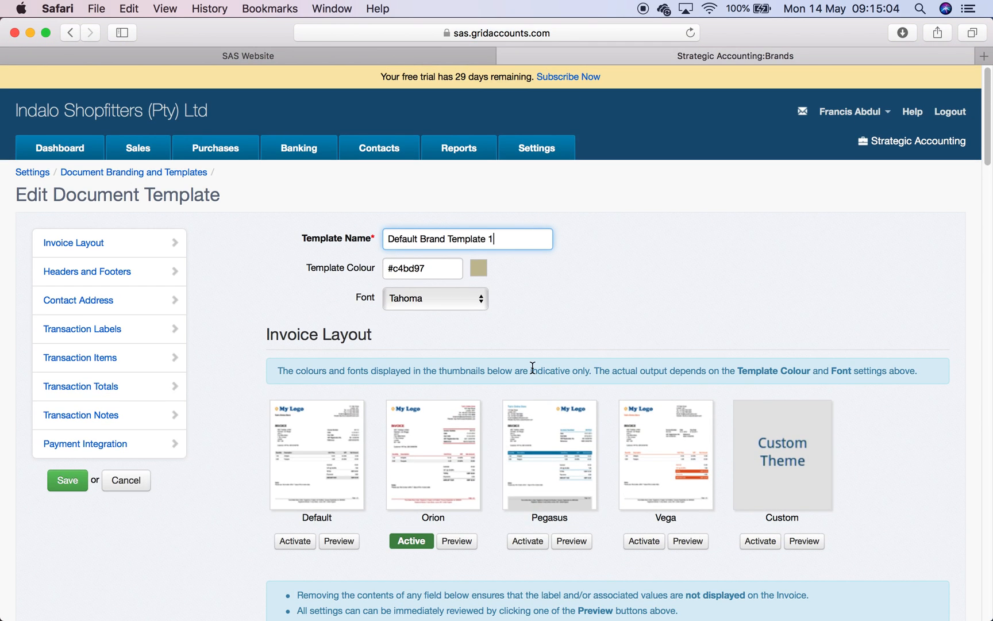
pyautogui.press('BackSpace')
# Rename the document template as JHB Template and save it.
pyautogui.write('JH')
pyautogui.press('BackSpace')
pyautogui.press('BackSpace')
pyautogui.press('BackSpace')
pyautogui.press('BackSpace')
pyautogui.press('BackSpace')
pyautogui.press('BackSpace')
pyautogui.press('BackSpace')
pyautogui.press('BackSpace')
pyautogui.press('BackSpace')
pyautogui.press('BackSpace')
pyautogui.press('BackSpace')
pyautogui.press('BackSpace')
pyautogui.press('BackSpace')
pyautogui.press('BackSpace')
pyautogui.press('BackSpace')
pyautogui.press('BackSpace')
pyautogui.press('BackSpace')
pyautogui.press('BackSpace')
pyautogui.press('BackSpace')
pyautogui.press('BackSpace')
pyautogui.press('BackSpace')
pyautogui.press('BackSpace')
pyautogui.press('BackSpace')
pyautogui.press('BackSpace')
pyautogui.press('BackSpace')
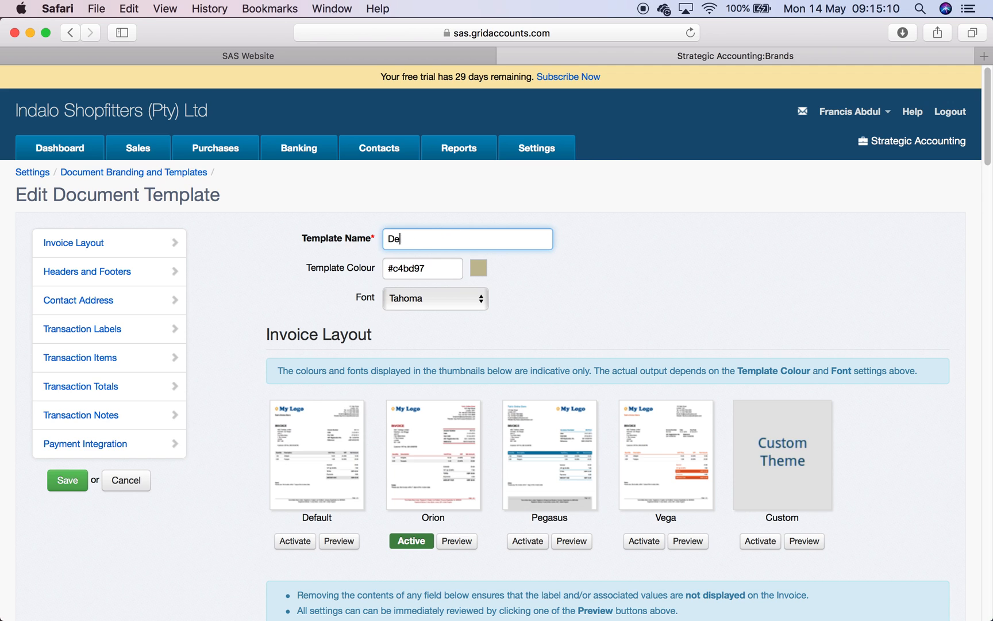
pyautogui.write('JHB Template')
pyautogui.scroll(-10, 662, 436)
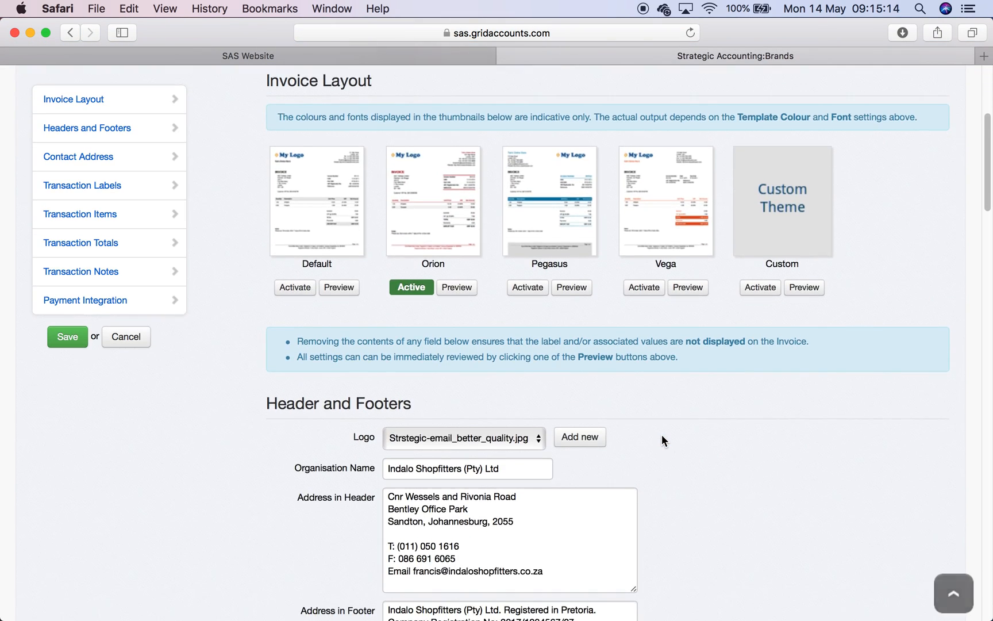
pyautogui.scroll(-20, 534, 493)
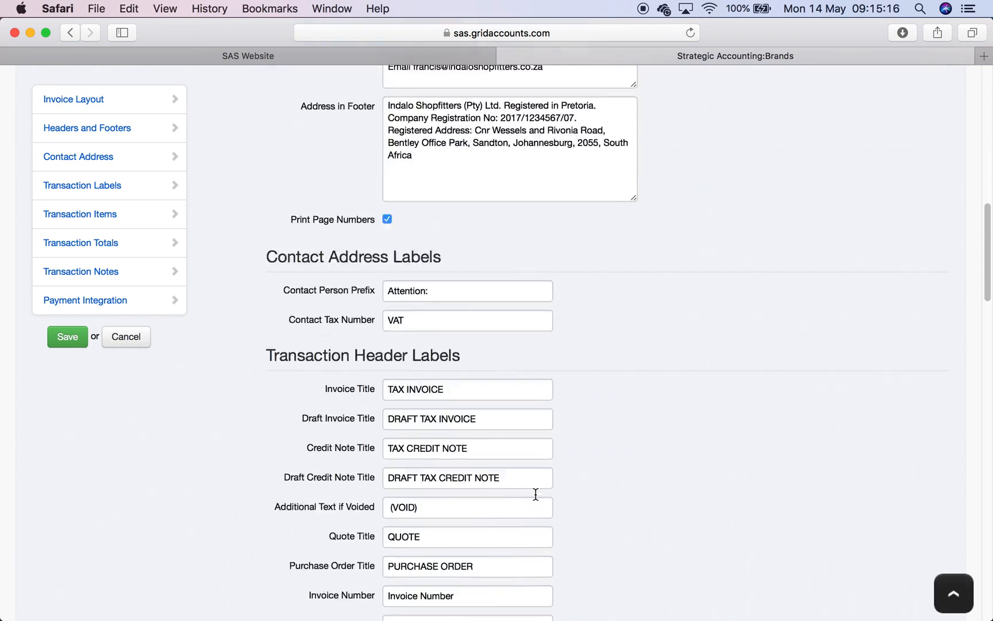
pyautogui.click(68, 338)
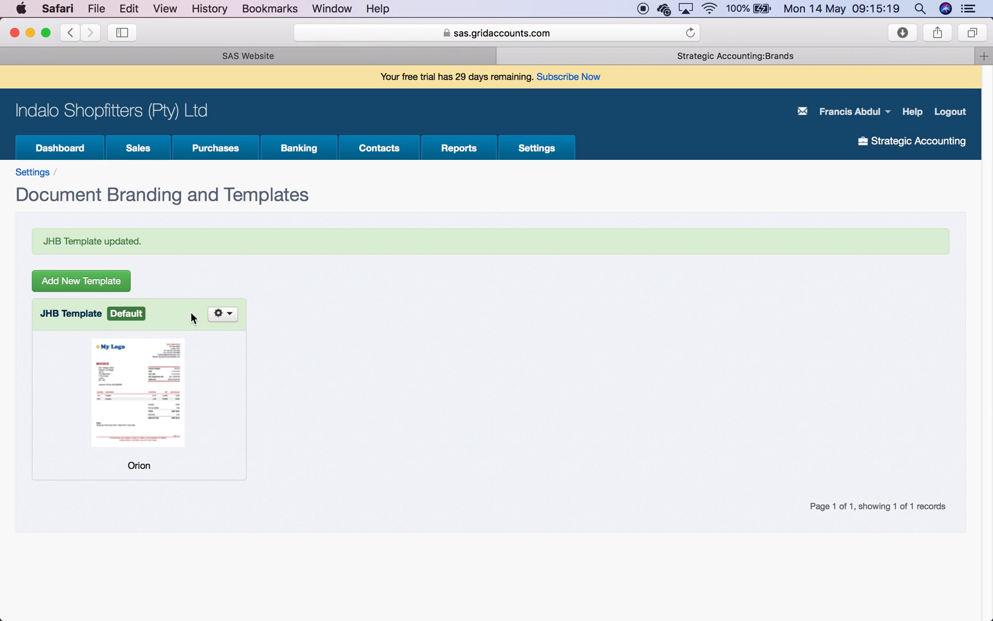
# Enable Print Page Numbers for statements, receipts and remittance advices and save the settings.
pyautogui.click(534, 150)
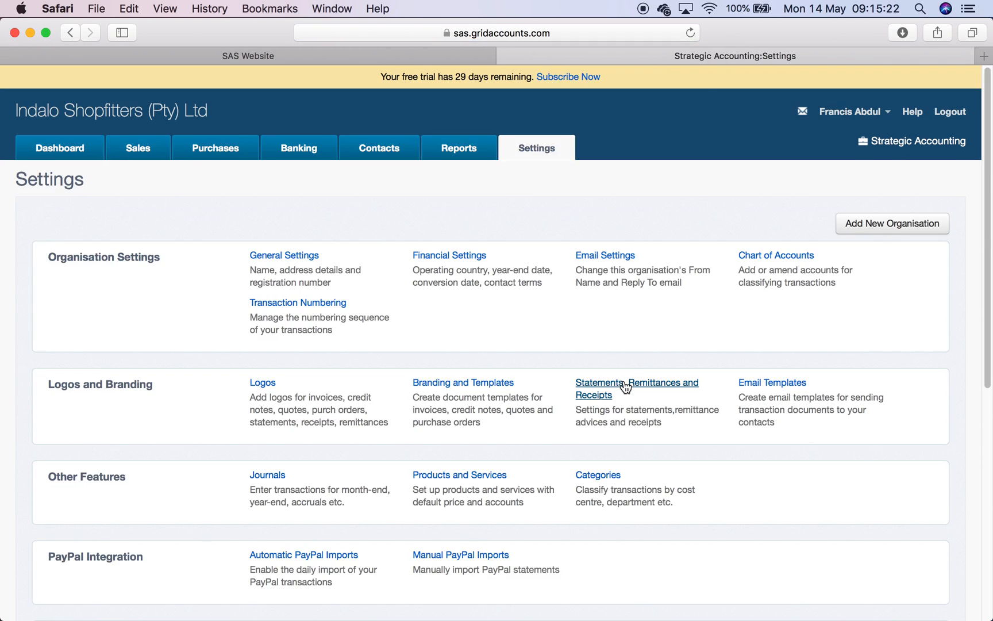
pyautogui.click(625, 388)
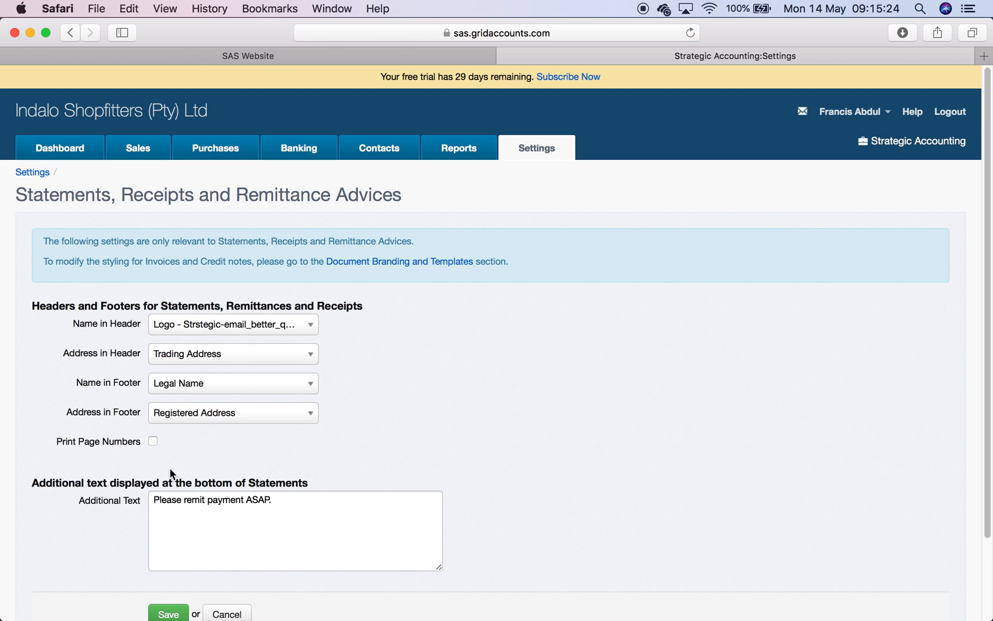
pyautogui.click(153, 442)
pyautogui.click(168, 613)
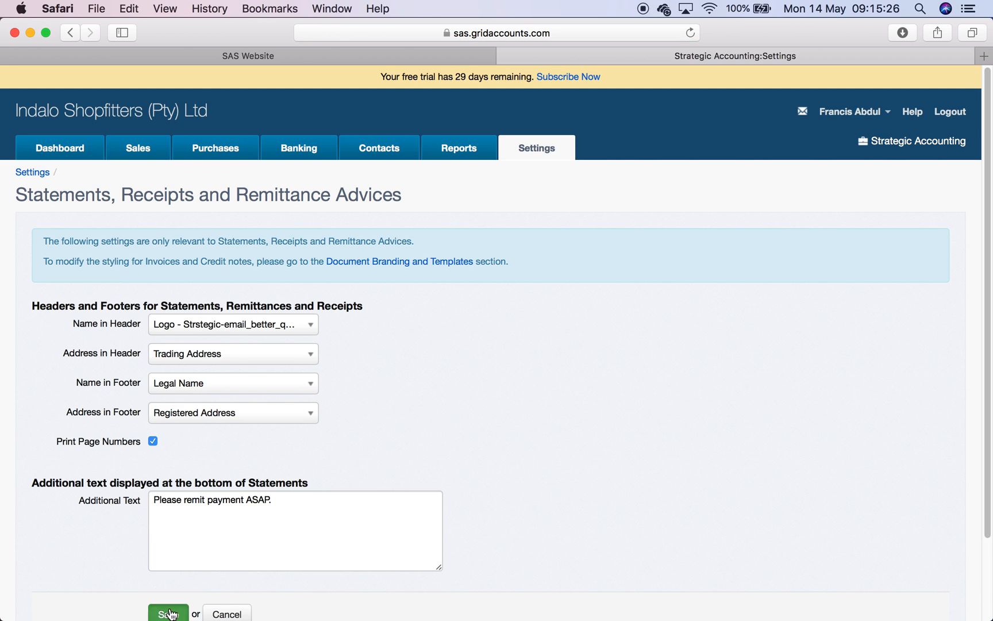
# Review the Quotation Template email template, save it again and return to the settings overview.
pyautogui.click(776, 425)
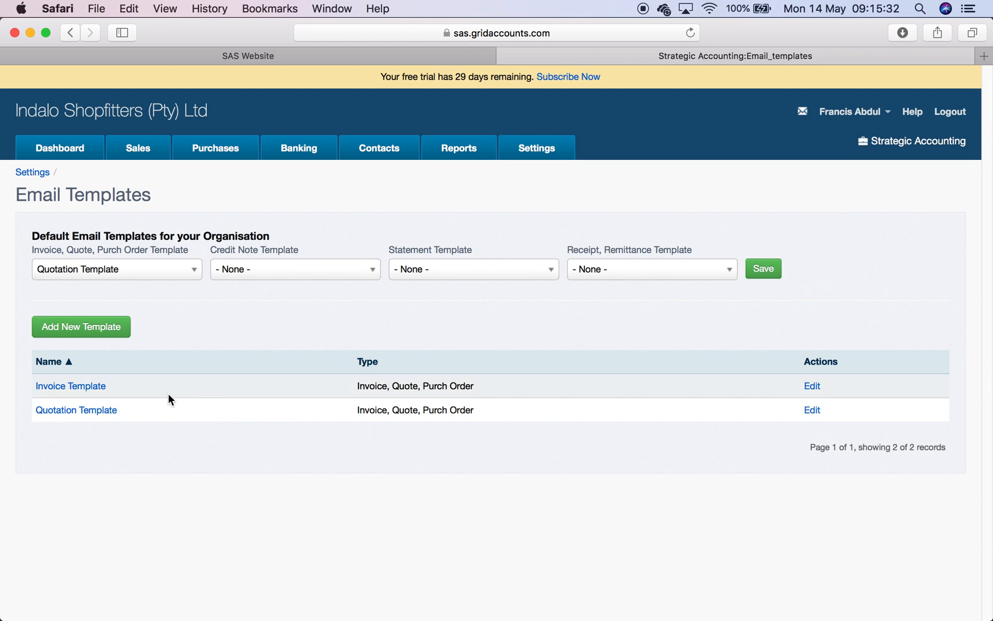
pyautogui.click(813, 411)
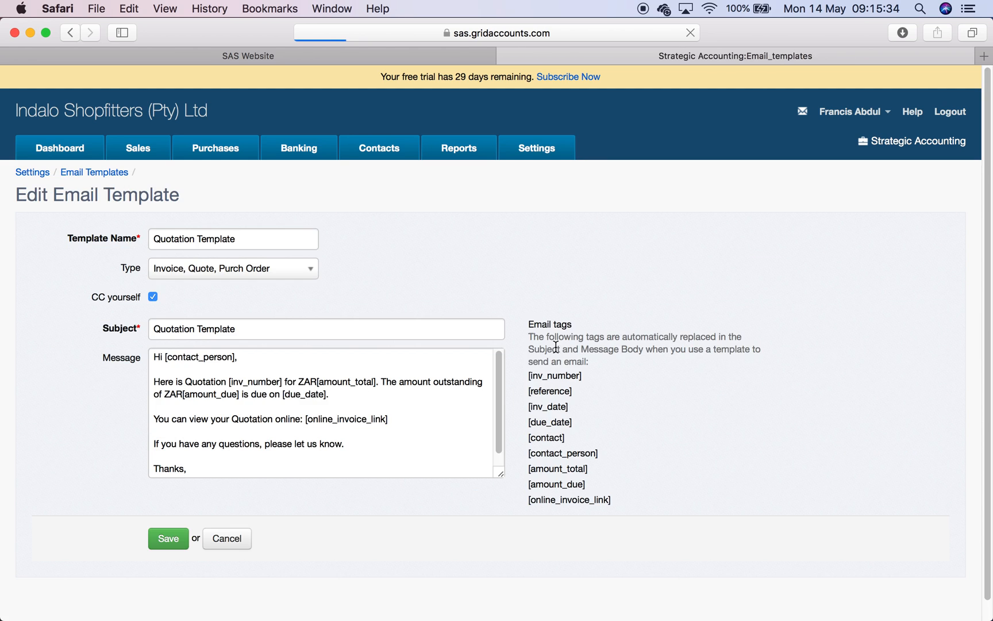
pyautogui.click(174, 539)
pyautogui.click(534, 149)
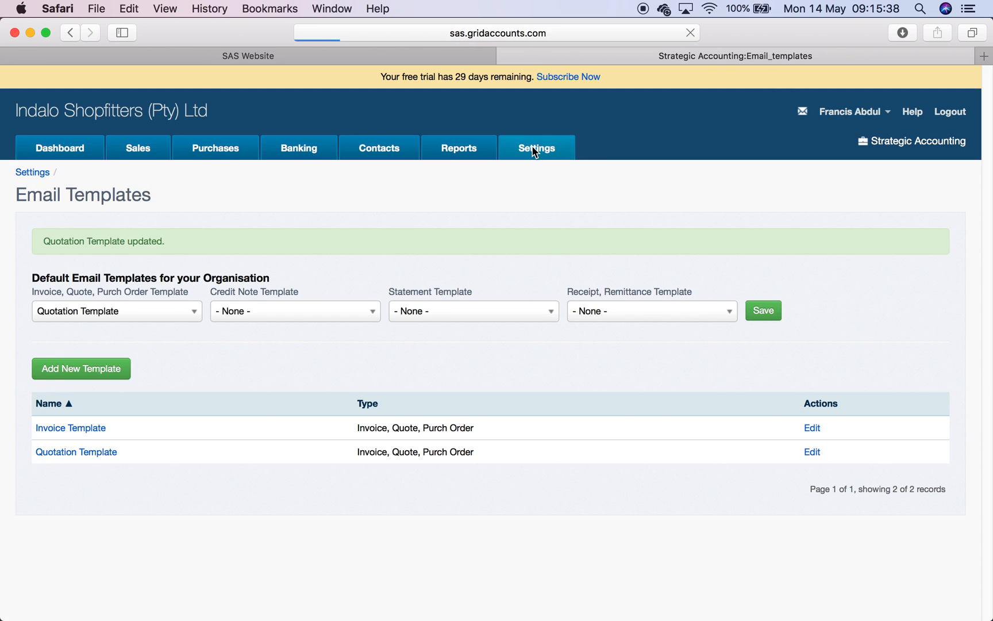
# Review the list of users under Manage Users and Permissions and return to the settings overview.
pyautogui.scroll(-6, 499, 434)
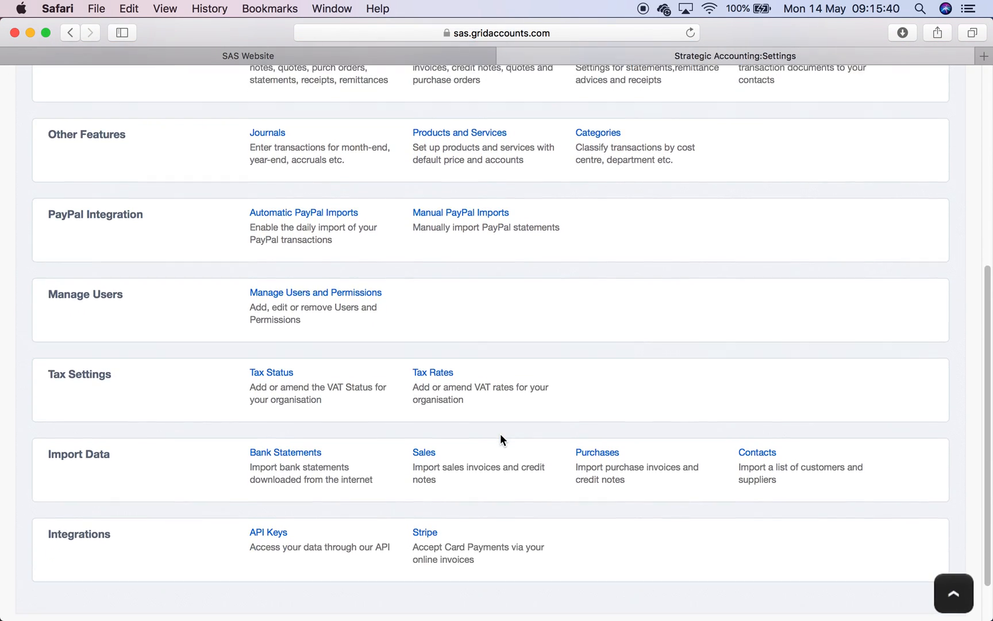
pyautogui.scroll(-1, 499, 434)
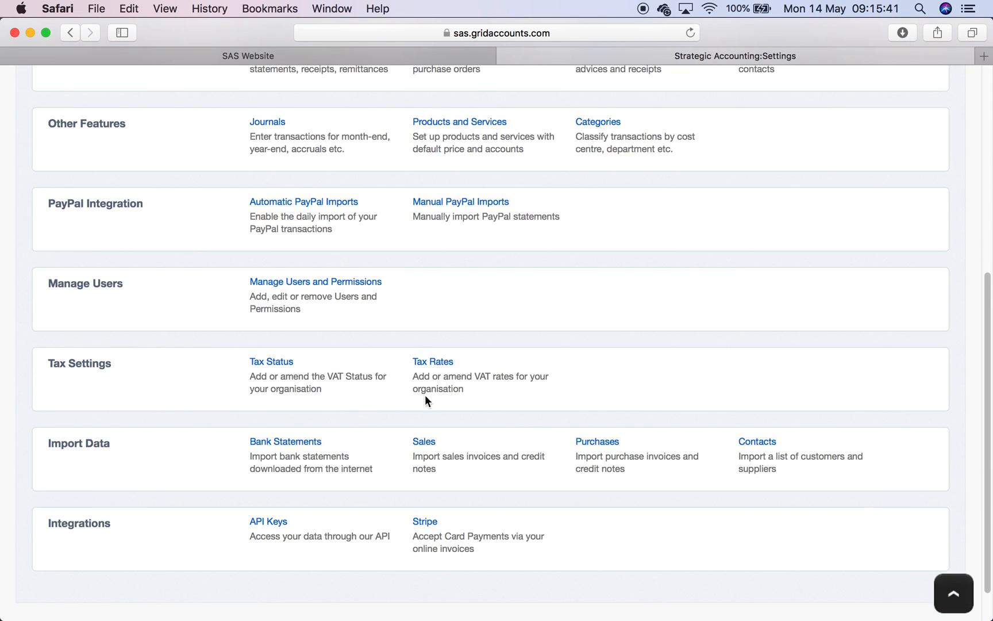
pyautogui.click(299, 281)
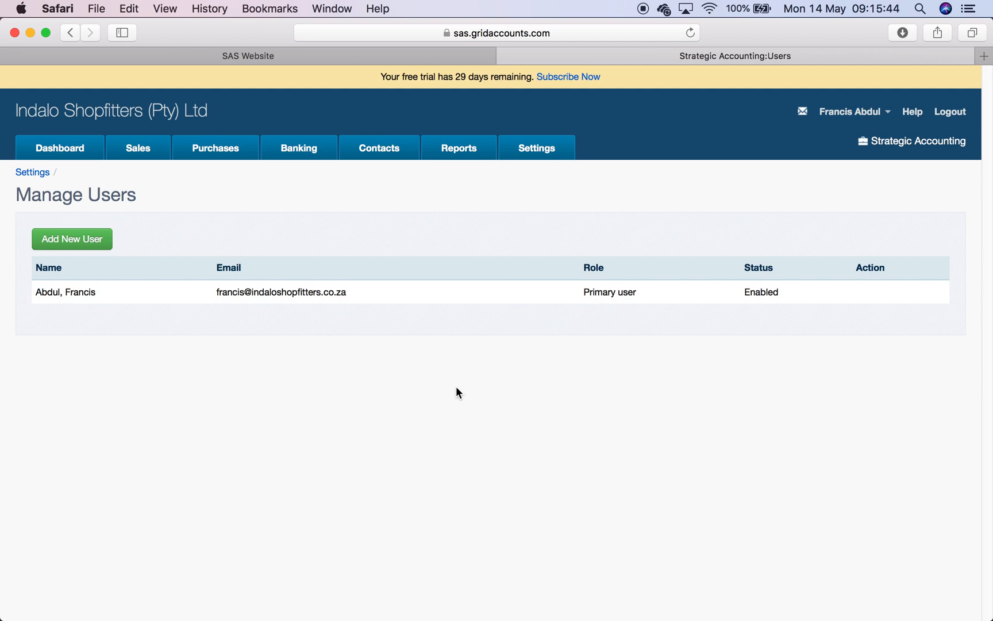
pyautogui.click(546, 150)
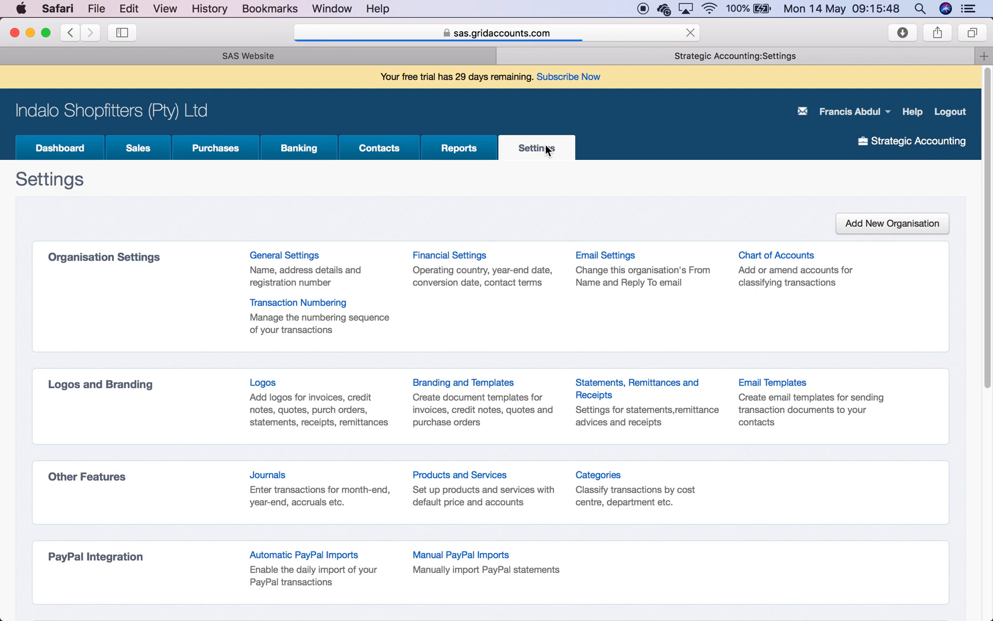
# Edit the 14% Sales tax rate, naming it 15% Sales with a rate of 15.00, and save it.
pyautogui.scroll(-1, 487, 463)
pyautogui.scroll(-6, 487, 463)
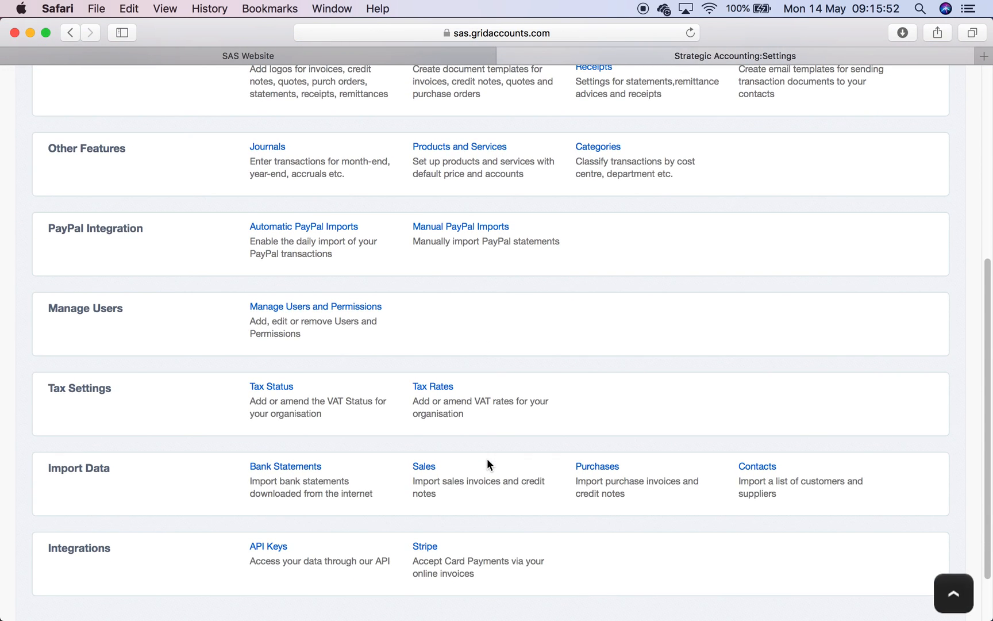
pyautogui.scroll(-2, 486, 457)
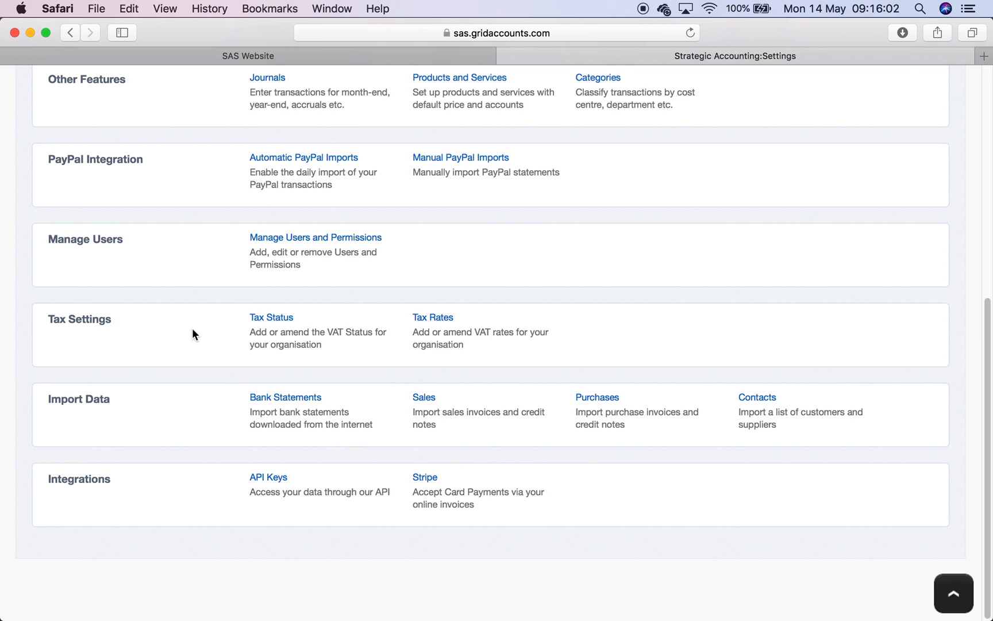
pyautogui.click(444, 318)
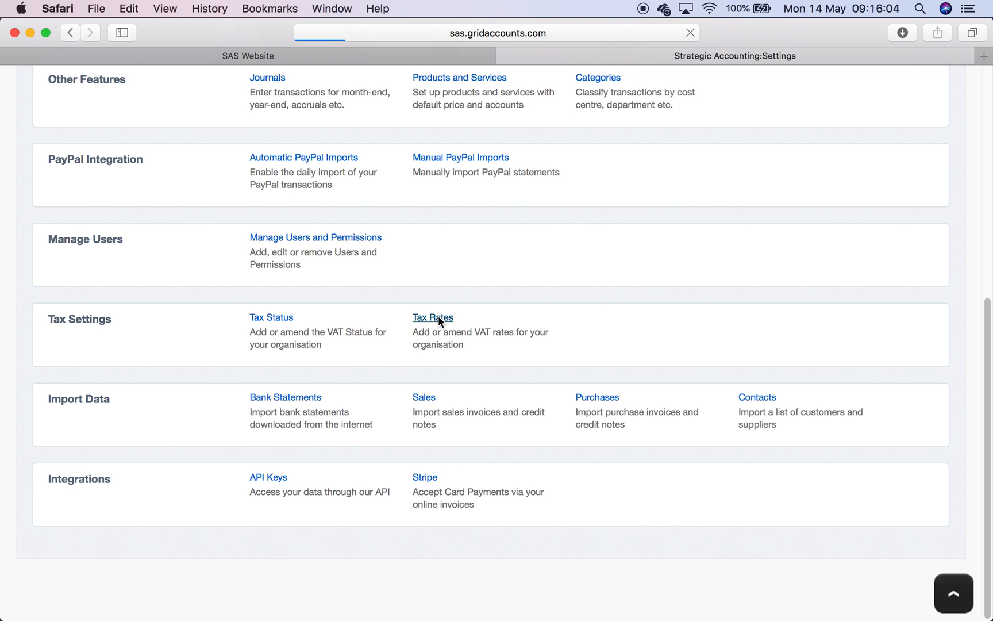
pyautogui.click(800, 316)
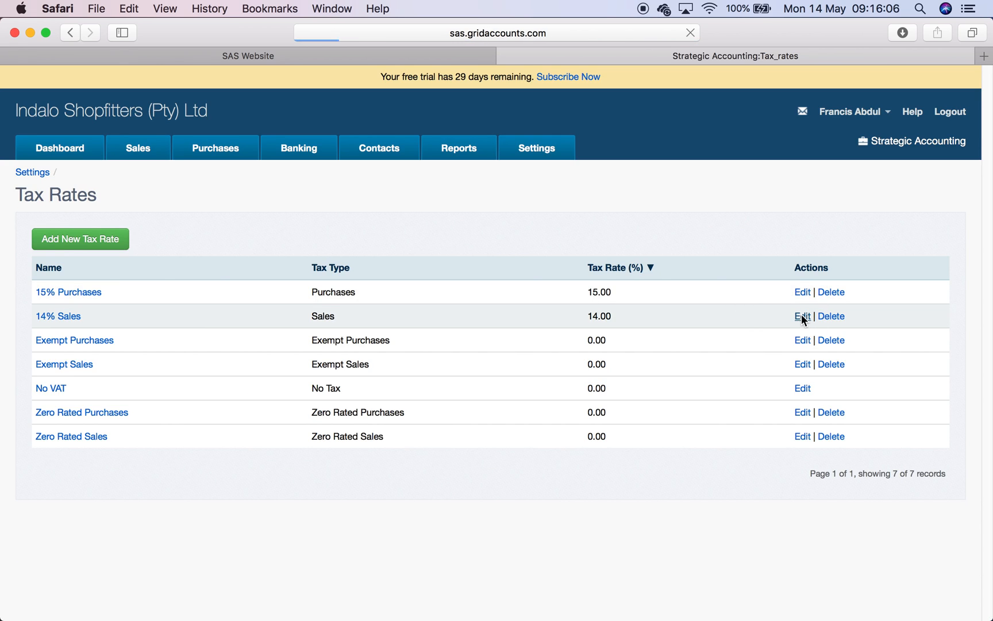
pyautogui.click(165, 240)
pyautogui.press('BackSpace')
pyautogui.write('5% Sales')
pyautogui.click(162, 269)
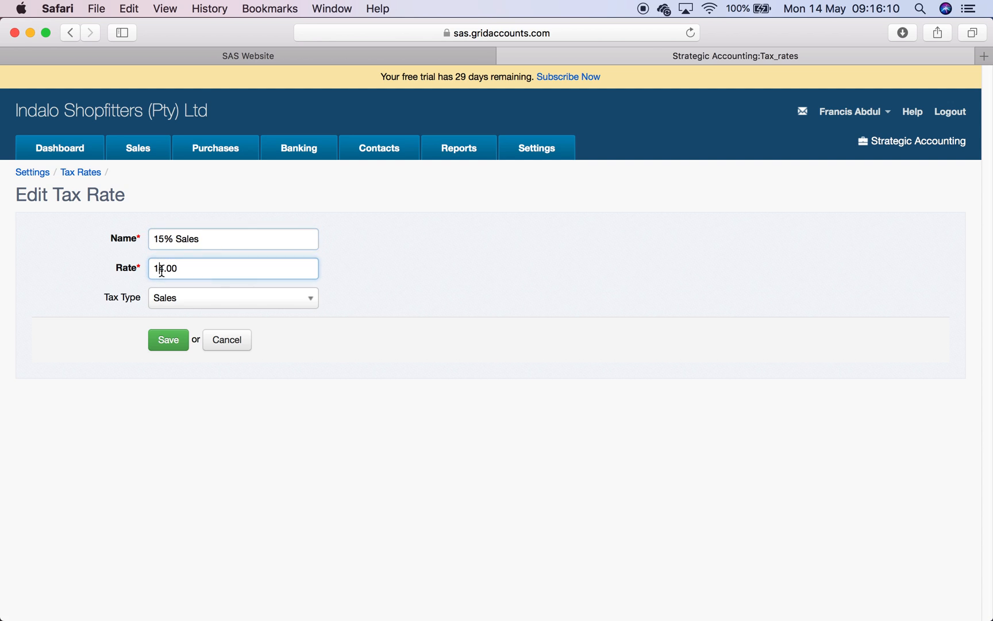
pyautogui.press('BackSpace')
pyautogui.write('5')
pyautogui.click(168, 339)
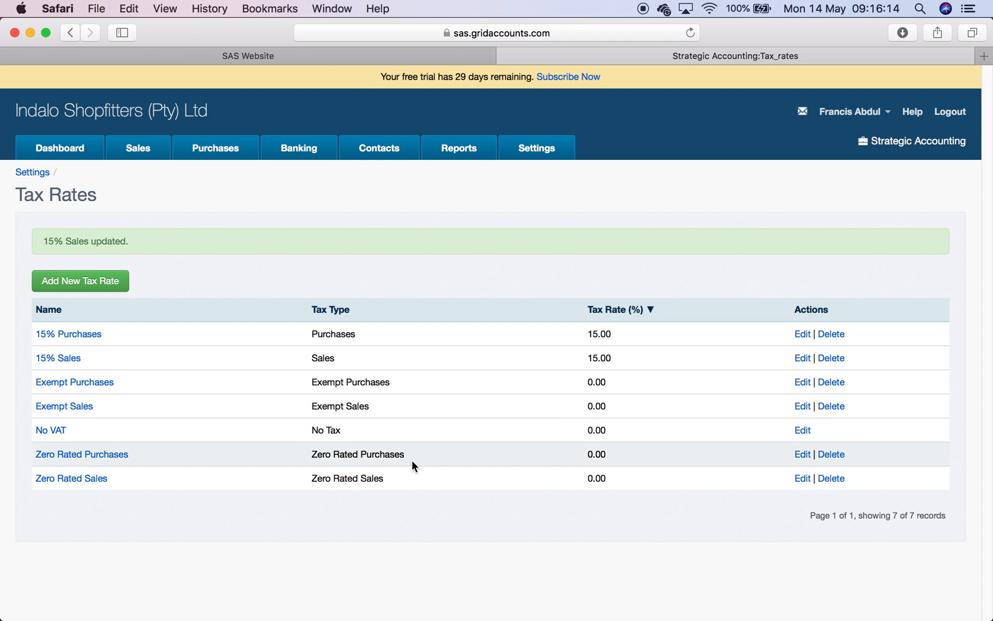
# Clone the JHB Template document template from the branding settings and name the copy CPT Template.
pyautogui.click(535, 154)
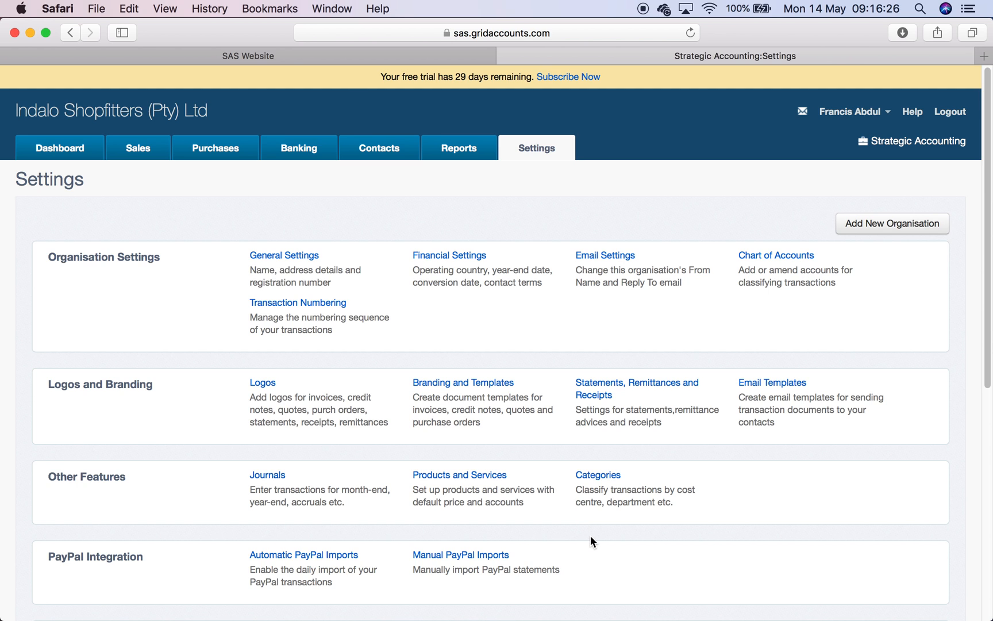
pyautogui.scroll(-5, 590, 540)
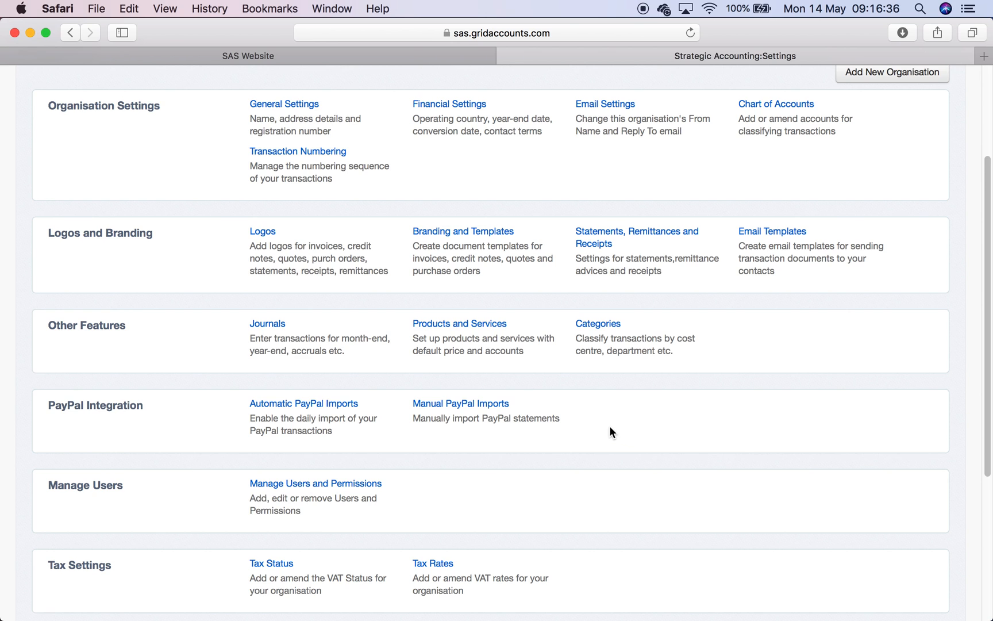
pyautogui.scroll(5, 609, 428)
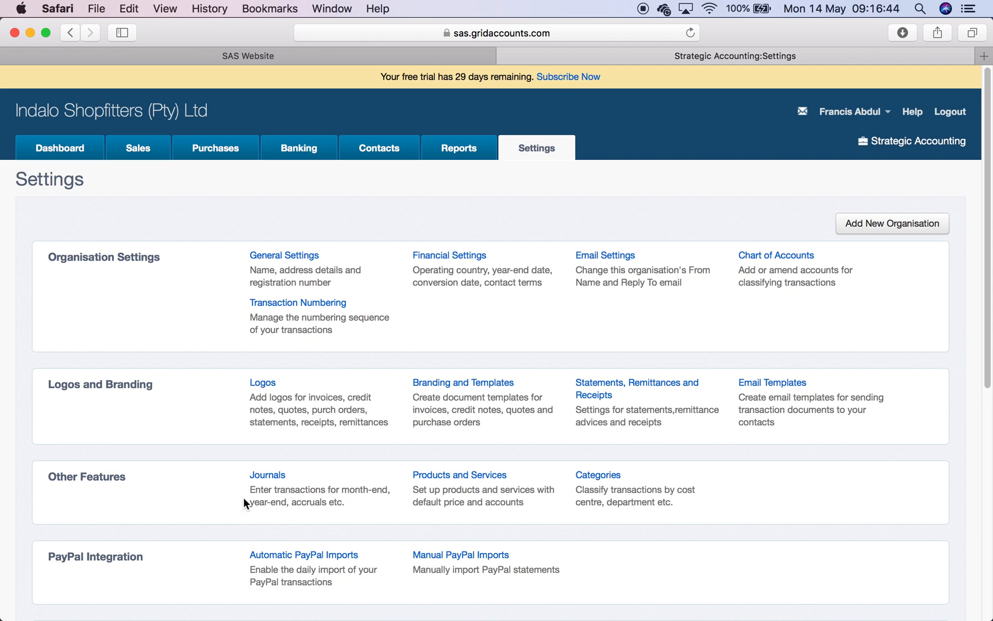
pyautogui.scroll(-5, 586, 492)
pyautogui.scroll(-3, 586, 490)
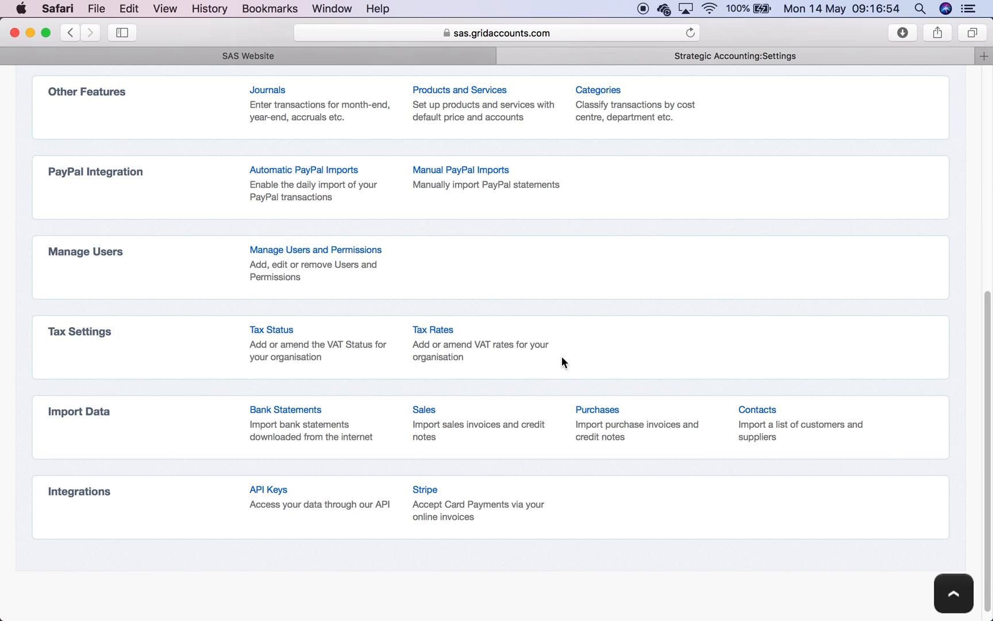
pyautogui.scroll(10, 576, 355)
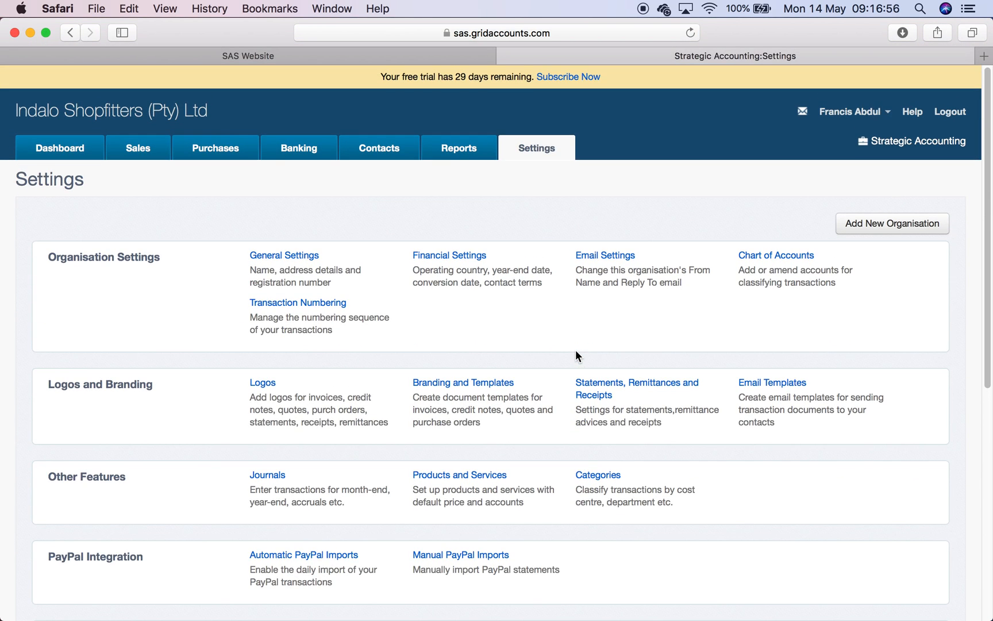
pyautogui.click(478, 383)
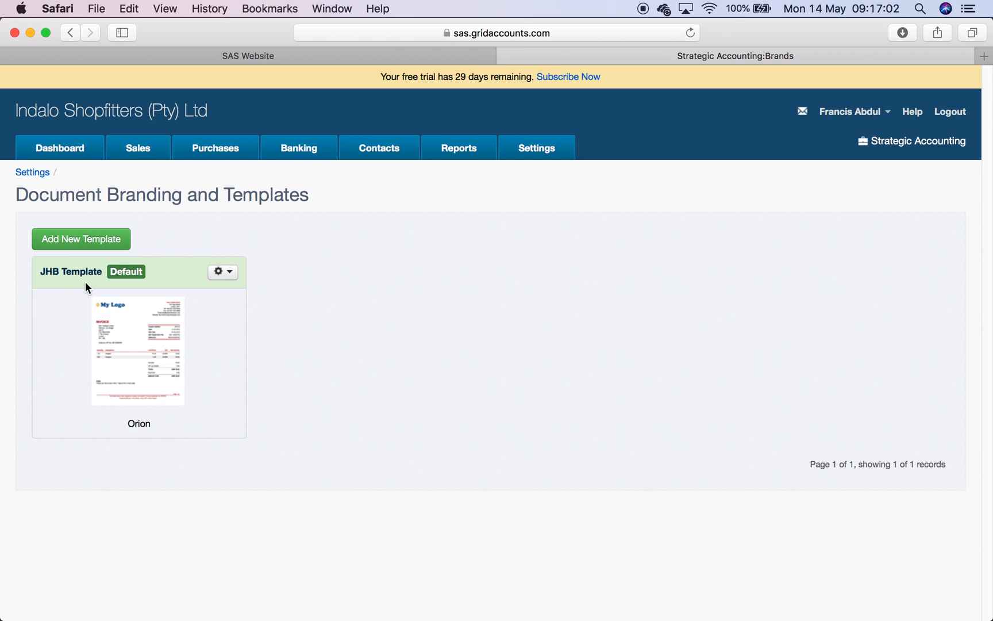
pyautogui.click(230, 276)
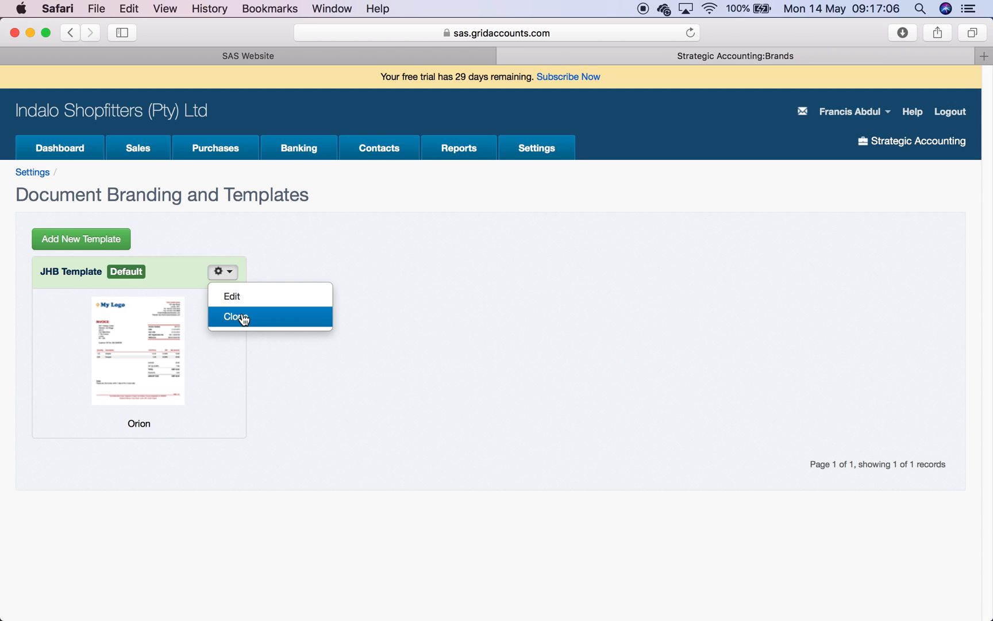
pyautogui.click(243, 317)
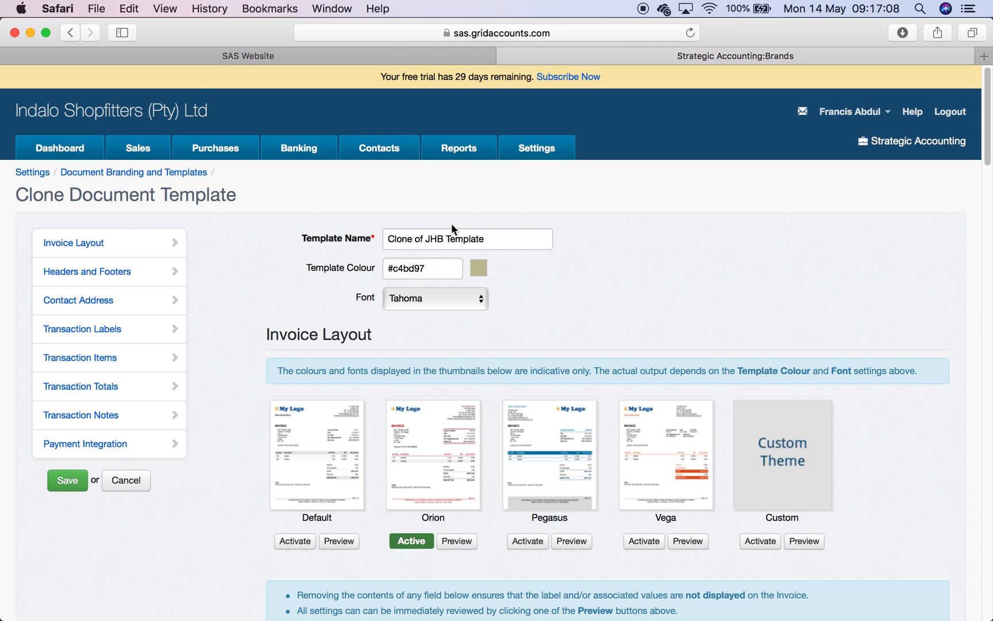
pyautogui.moveTo(444, 239); pyautogui.dragTo(386, 242)
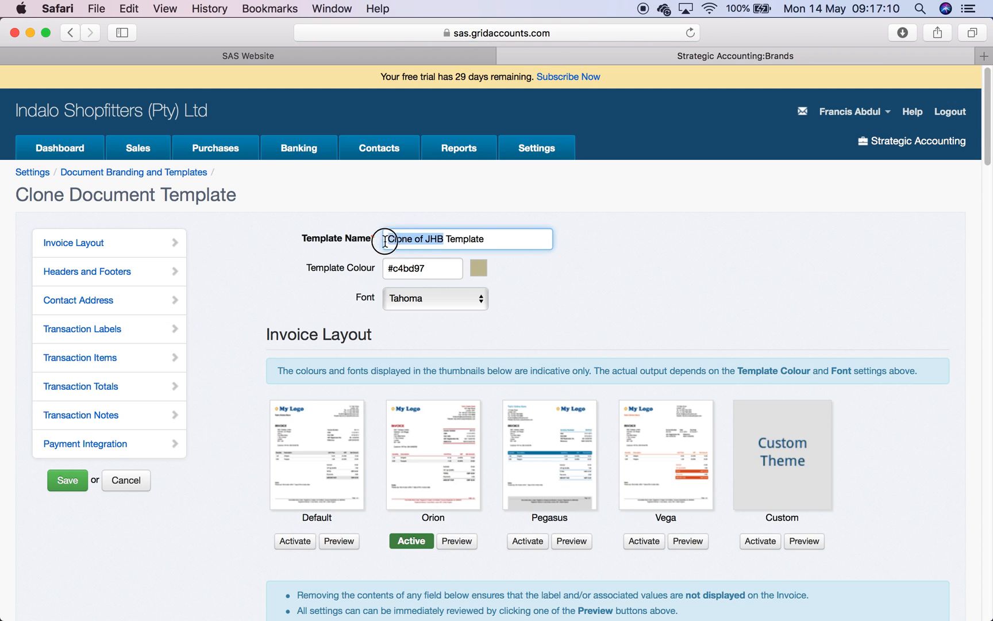
pyautogui.write('CPT')
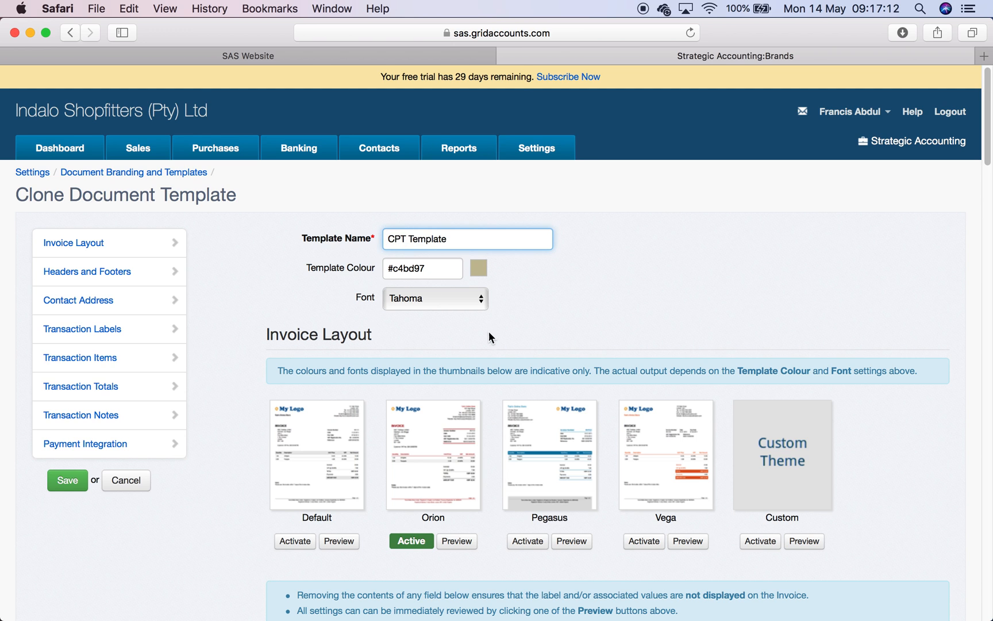
# Replace the street address in the template header with Cape Town, change the telephone area code and save the template.
pyautogui.scroll(-10, 487, 332)
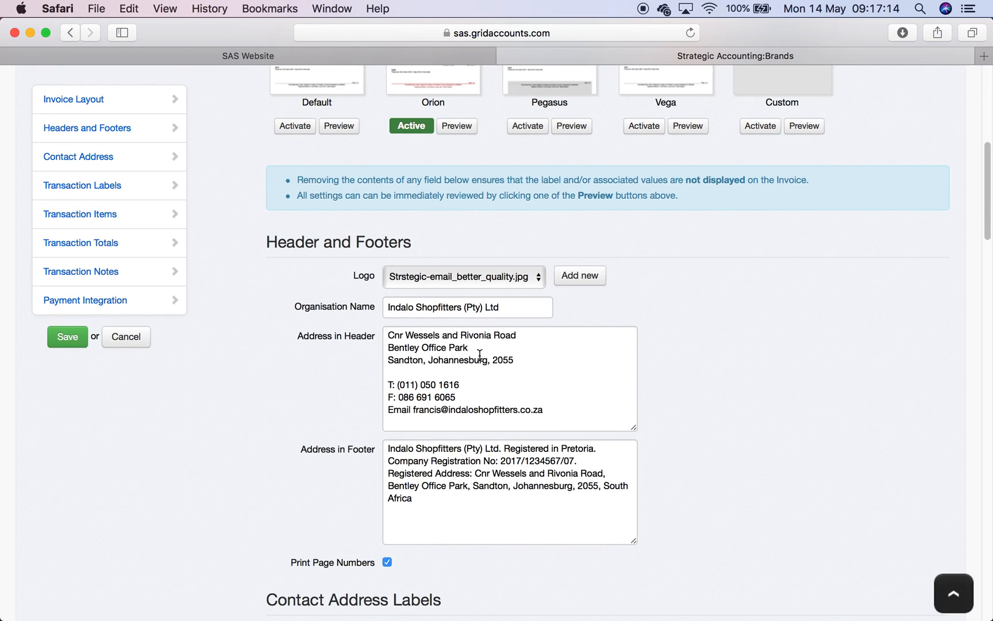
pyautogui.moveTo(514, 360); pyautogui.dragTo(385, 334)
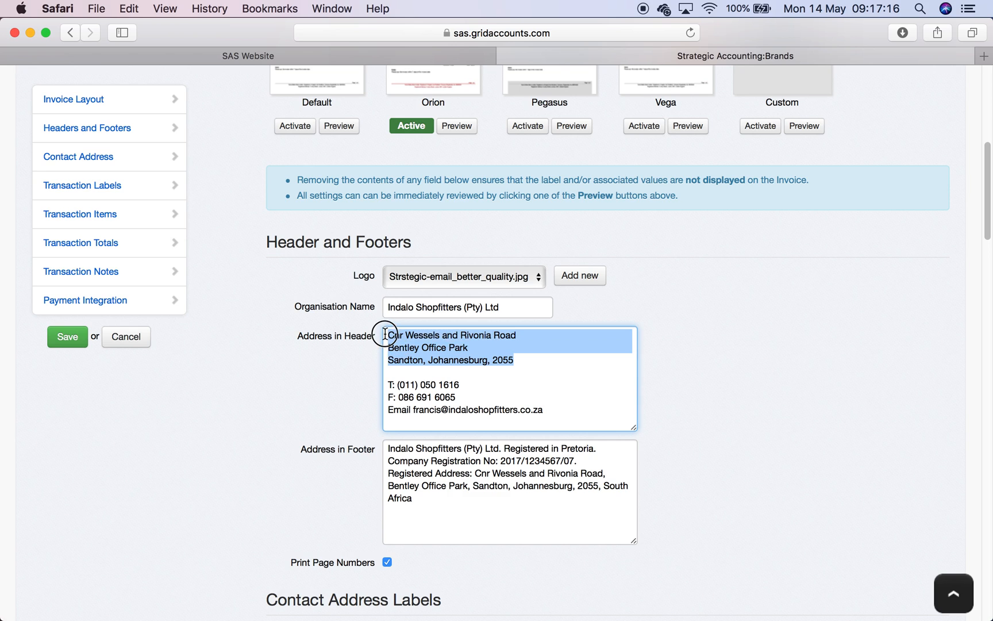
pyautogui.write('Cape Town')
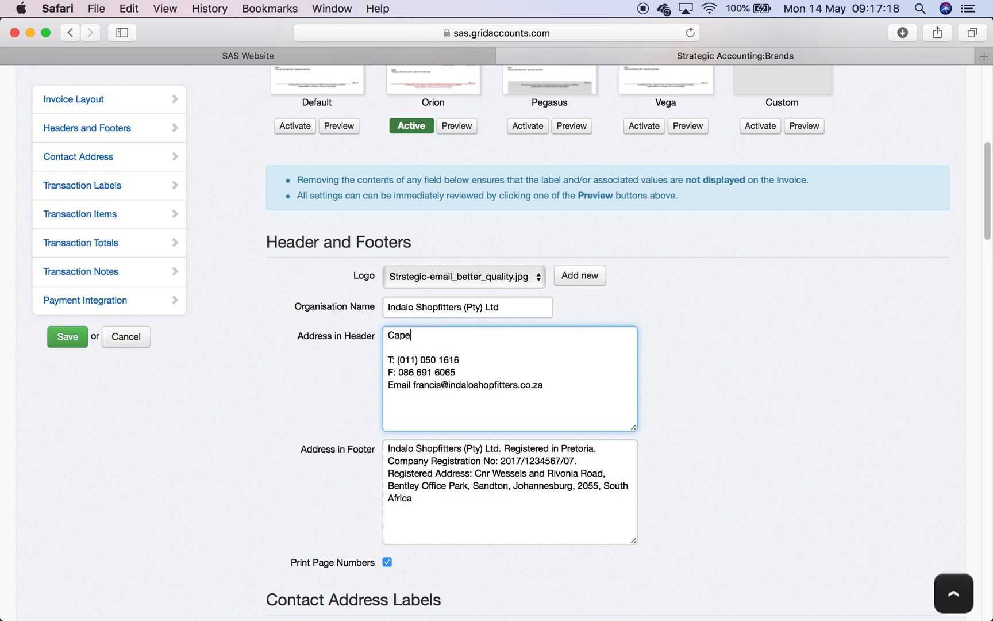
pyautogui.press('Down')
pyautogui.press('Down')
pyautogui.press('Left')
pyautogui.press('Left')
pyautogui.press('Left')
pyautogui.press('Left')
pyautogui.press('Left')
pyautogui.press('Left')
pyautogui.press('BackSpace')
pyautogui.write('2')
pyautogui.click(72, 337)
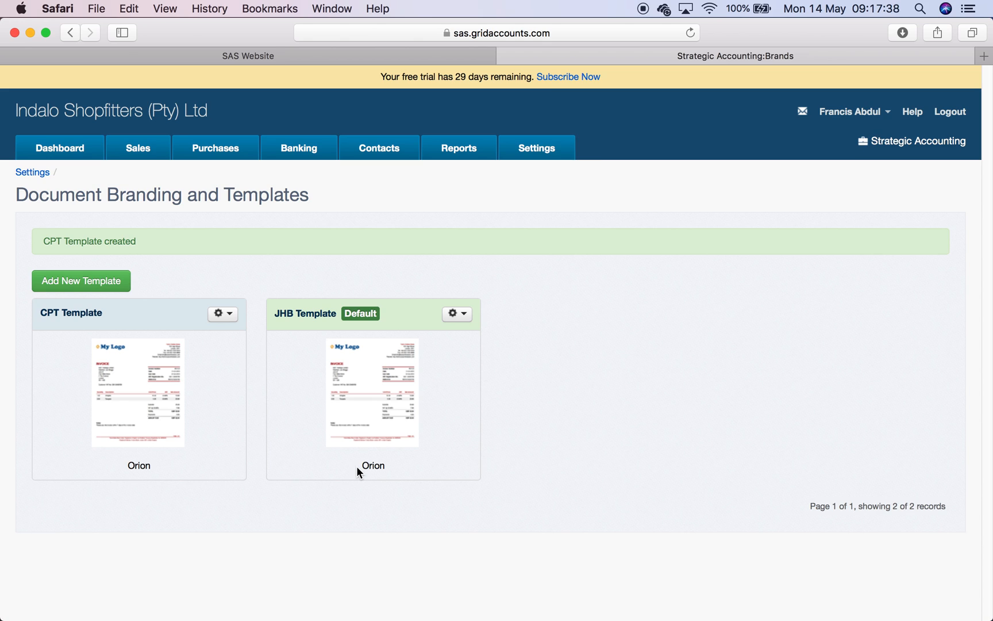
# Switch to the Strategic Accounting website and view the contact info and contact form on its Contacts page.
pyautogui.click(274, 53)
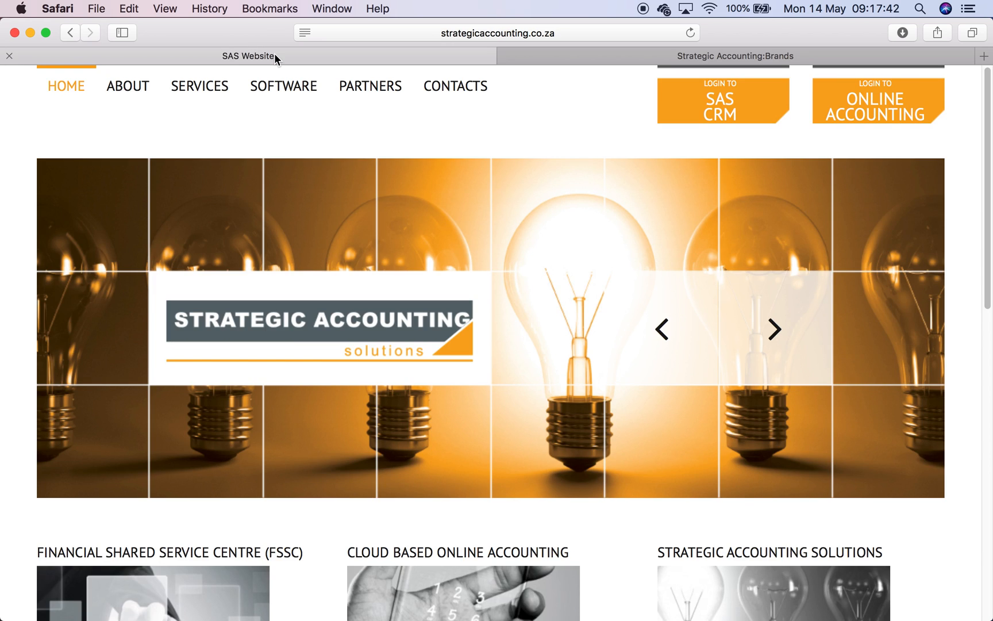
pyautogui.click(468, 90)
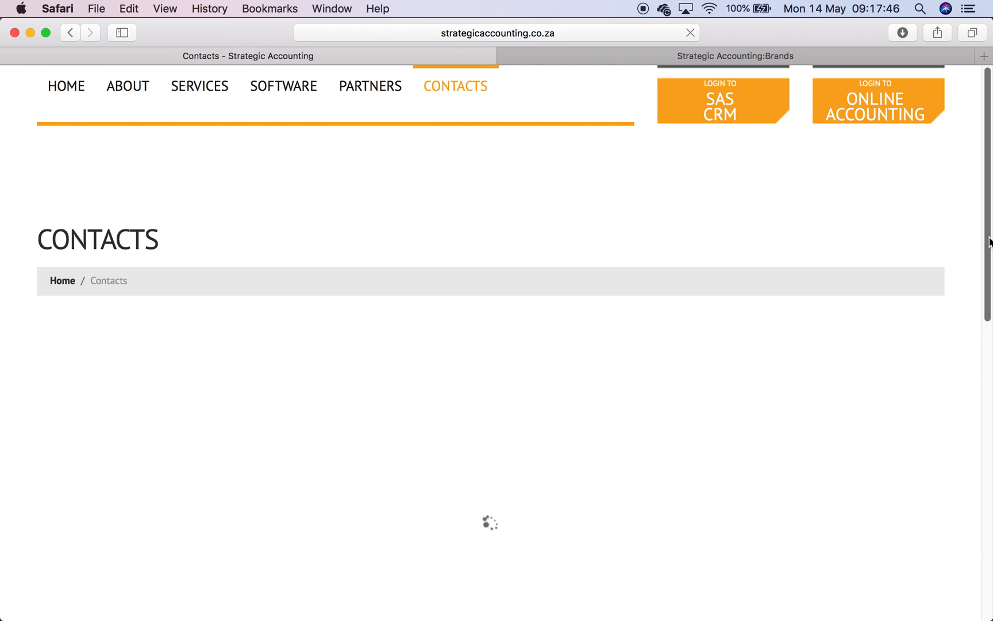
pyautogui.moveTo(989, 244); pyautogui.dragTo(983, 527)
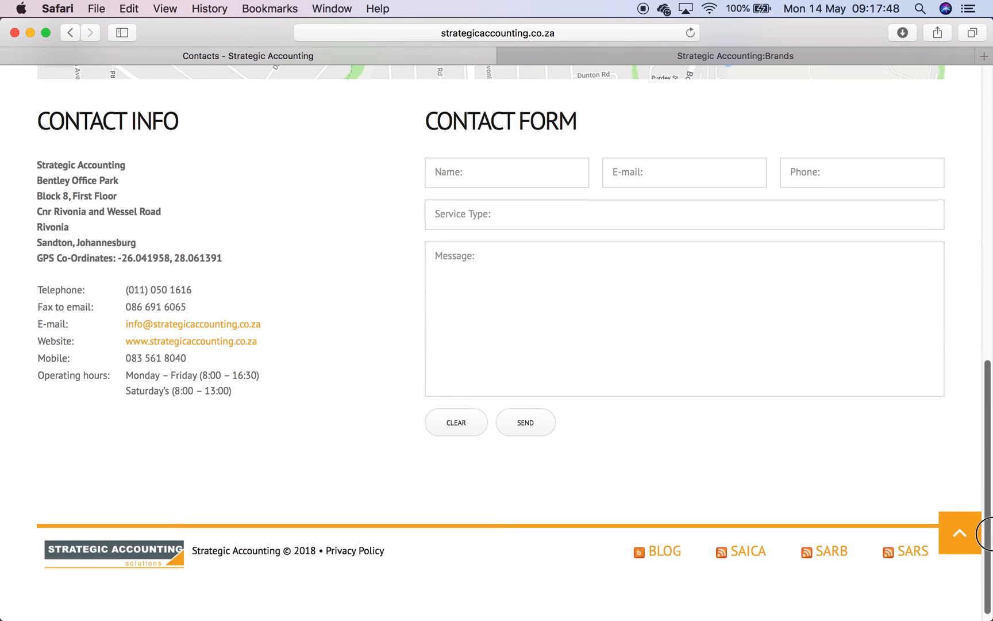